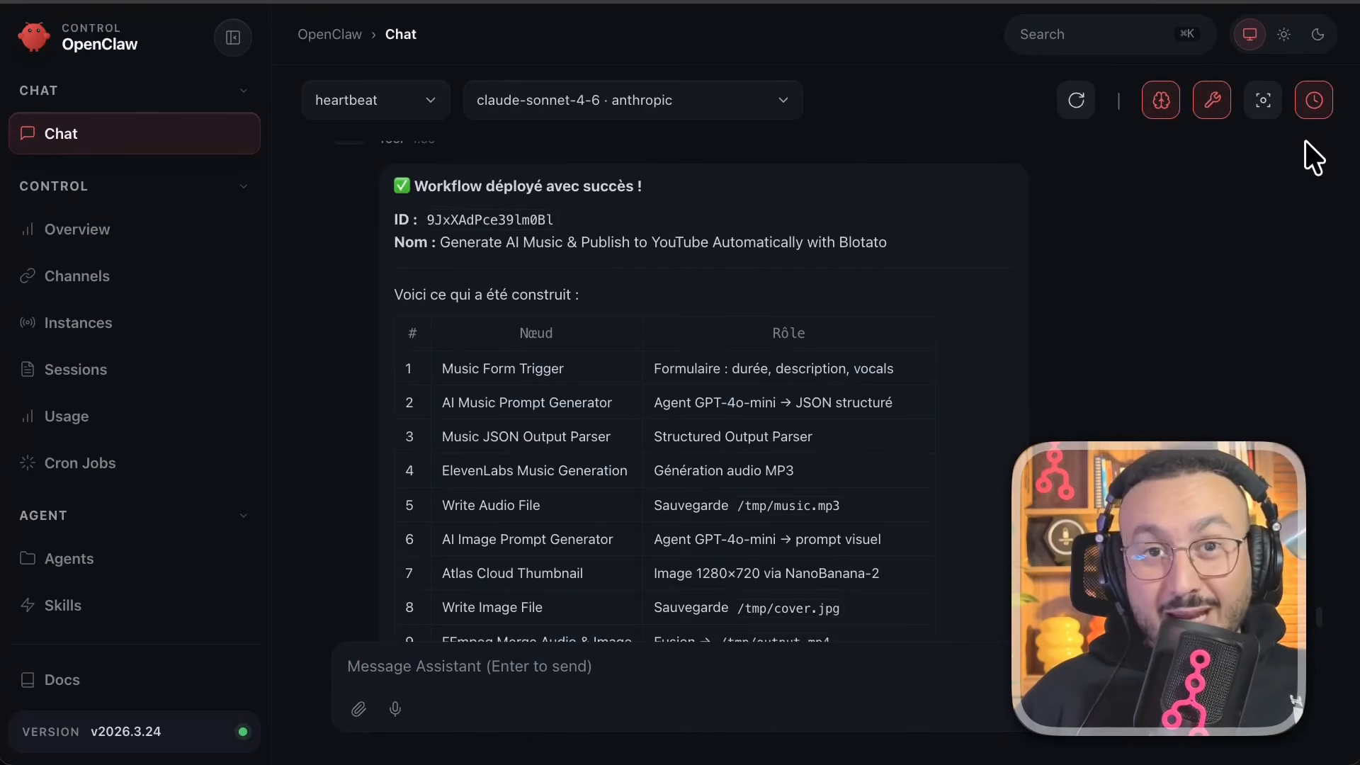
# Step: Review the assistant's deployed-workflow summary, from the list of nodes down to the credentials that must be configured in n8n
pyautogui.scroll(-4, 741, 443)
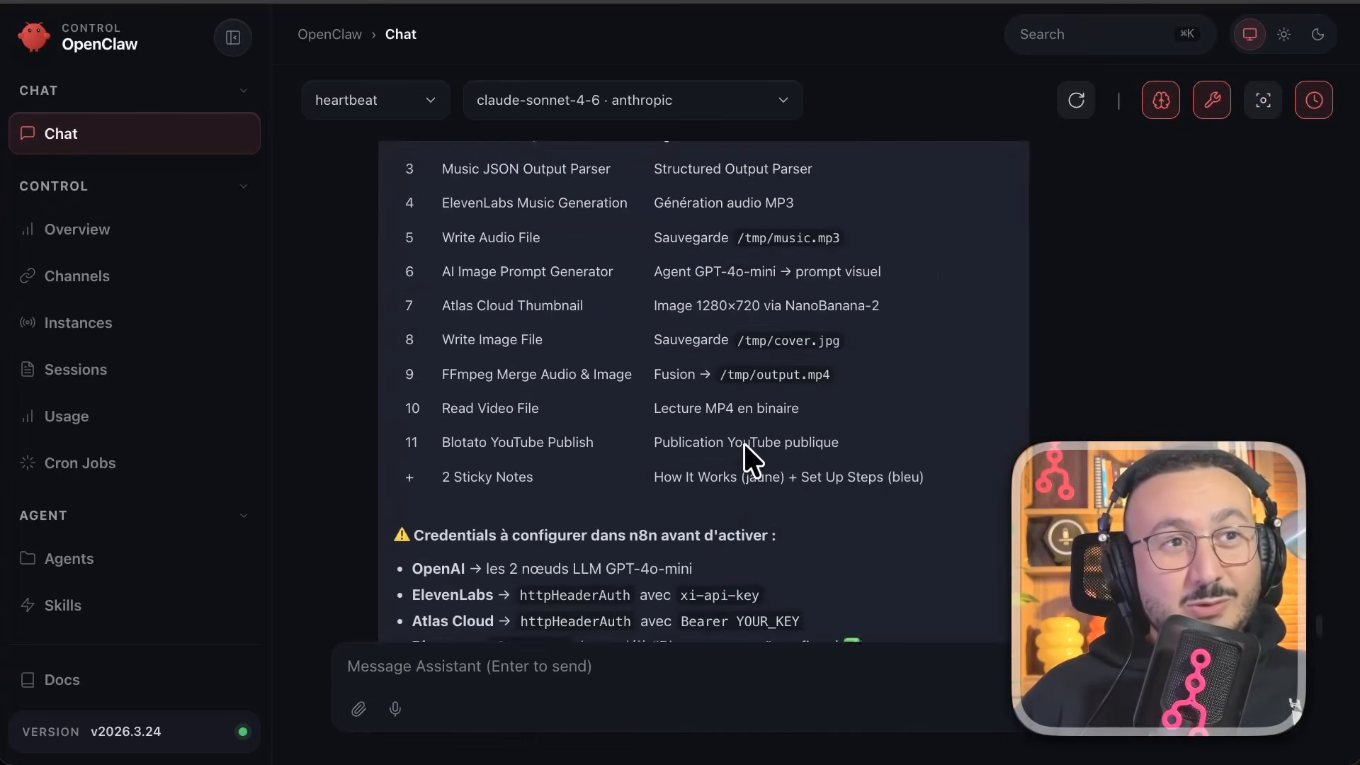
pyautogui.scroll(-2, 744, 443)
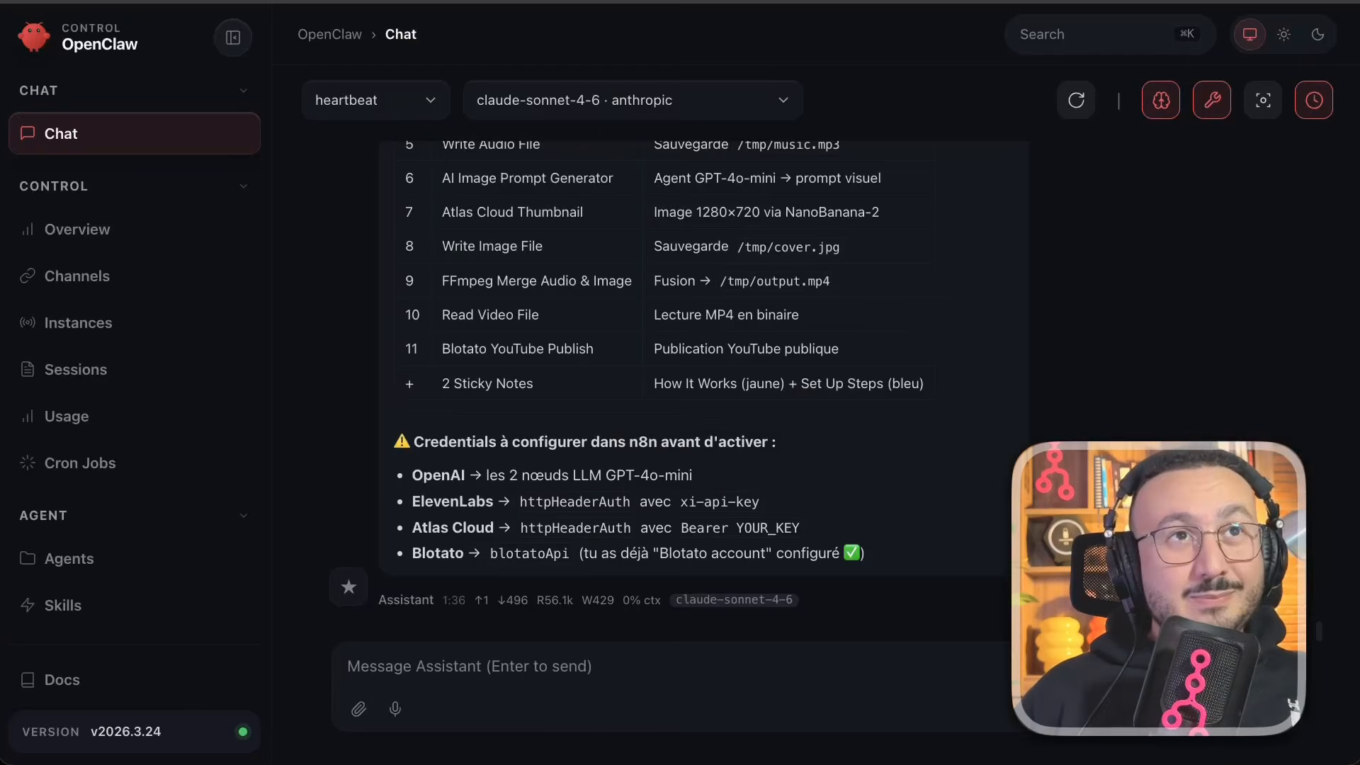
pyautogui.scroll(6, 996, 290)
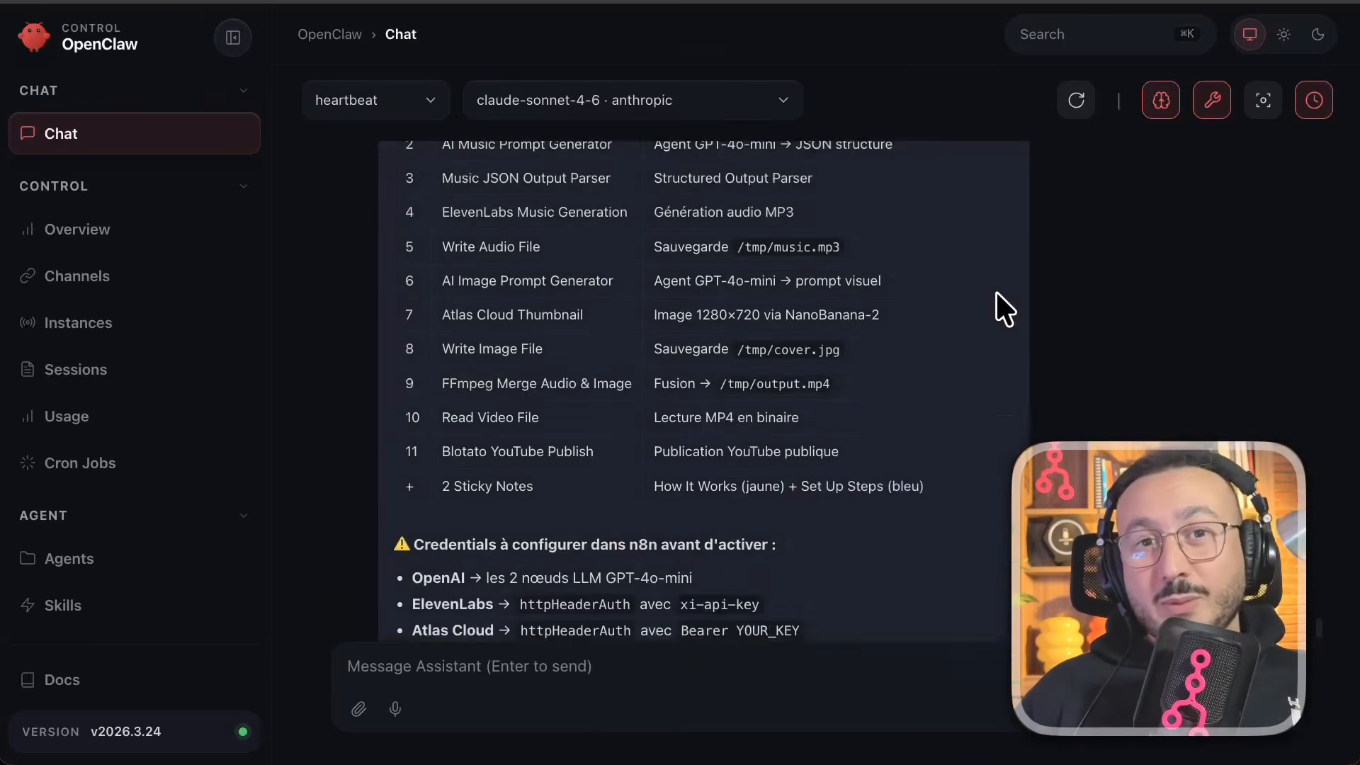
pyautogui.scroll(2, 1131, 333)
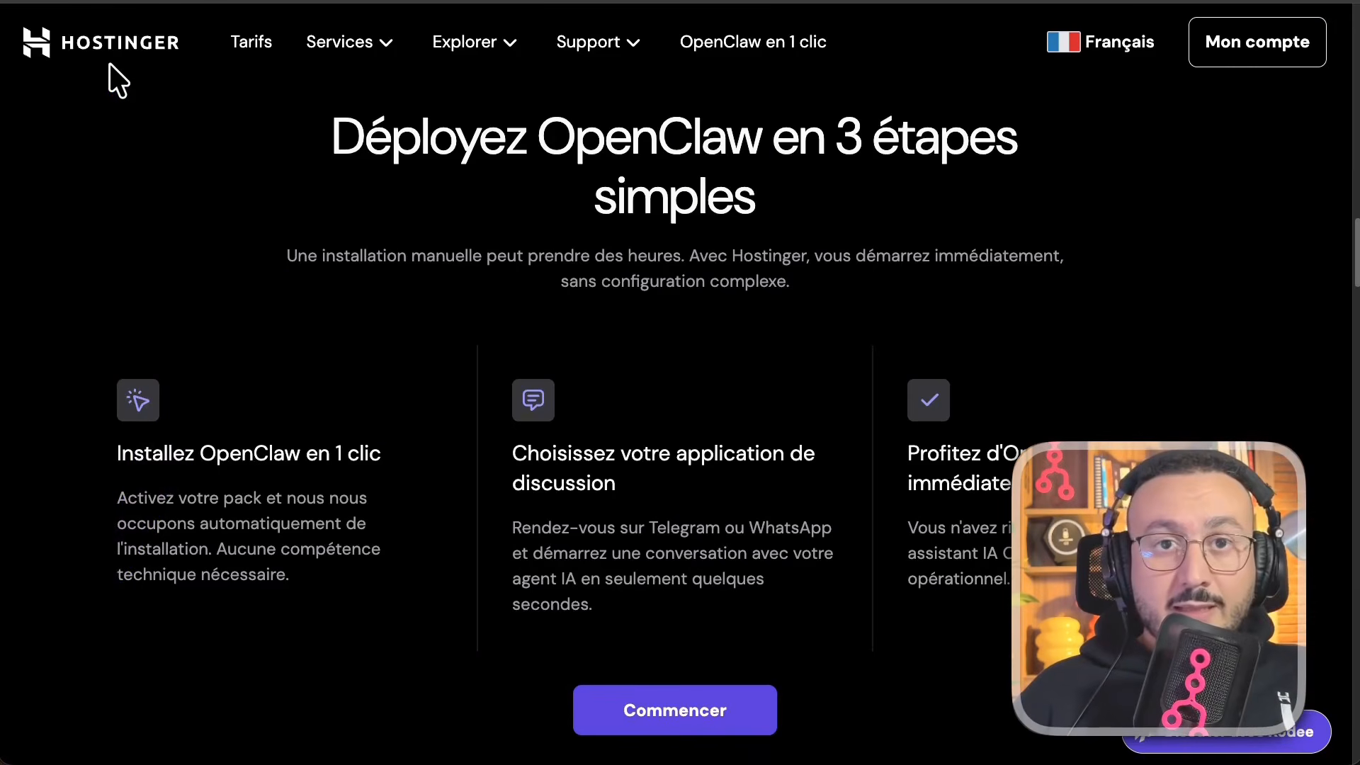
# Step: Choose the OpenClaw pack on the Hostinger offer page and proceed to its cart
pyautogui.click(679, 720)
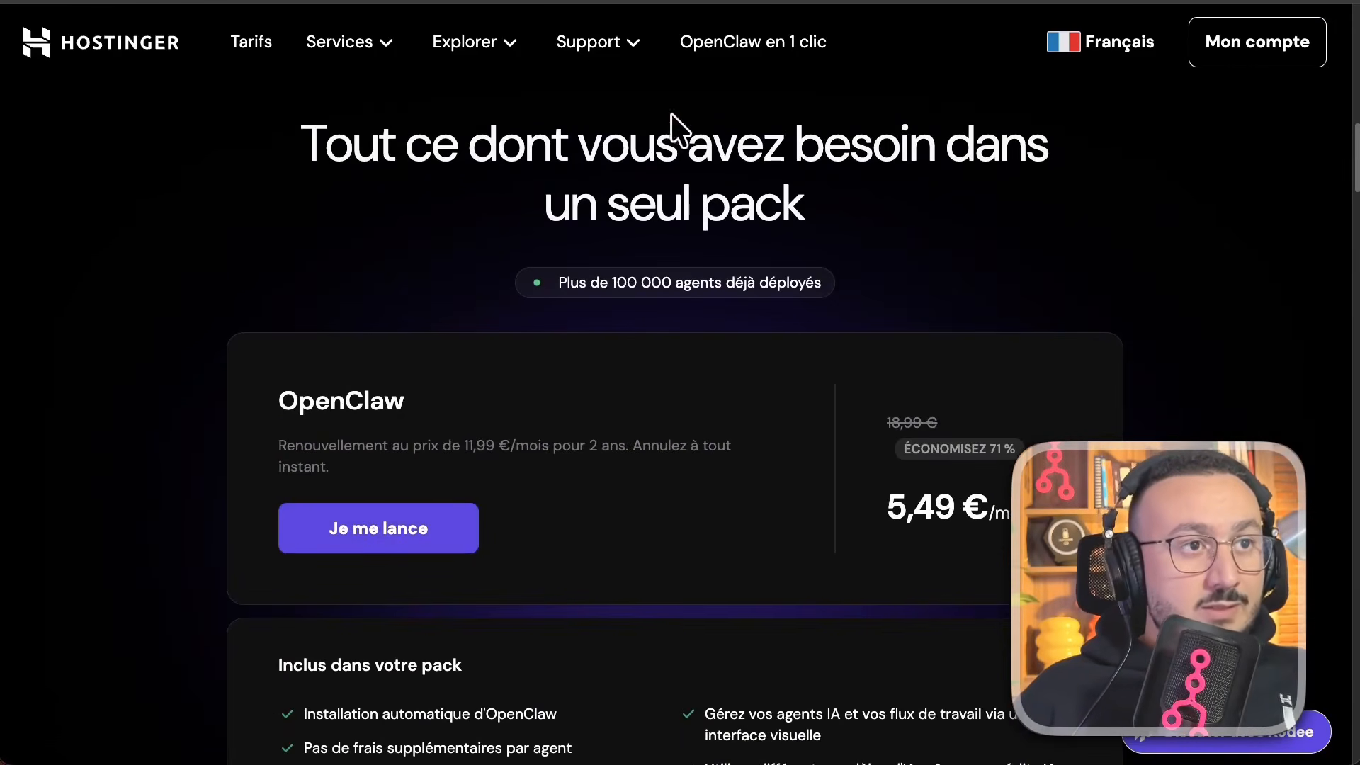
pyautogui.moveTo(675, 131); pyautogui.dragTo(427, 499)
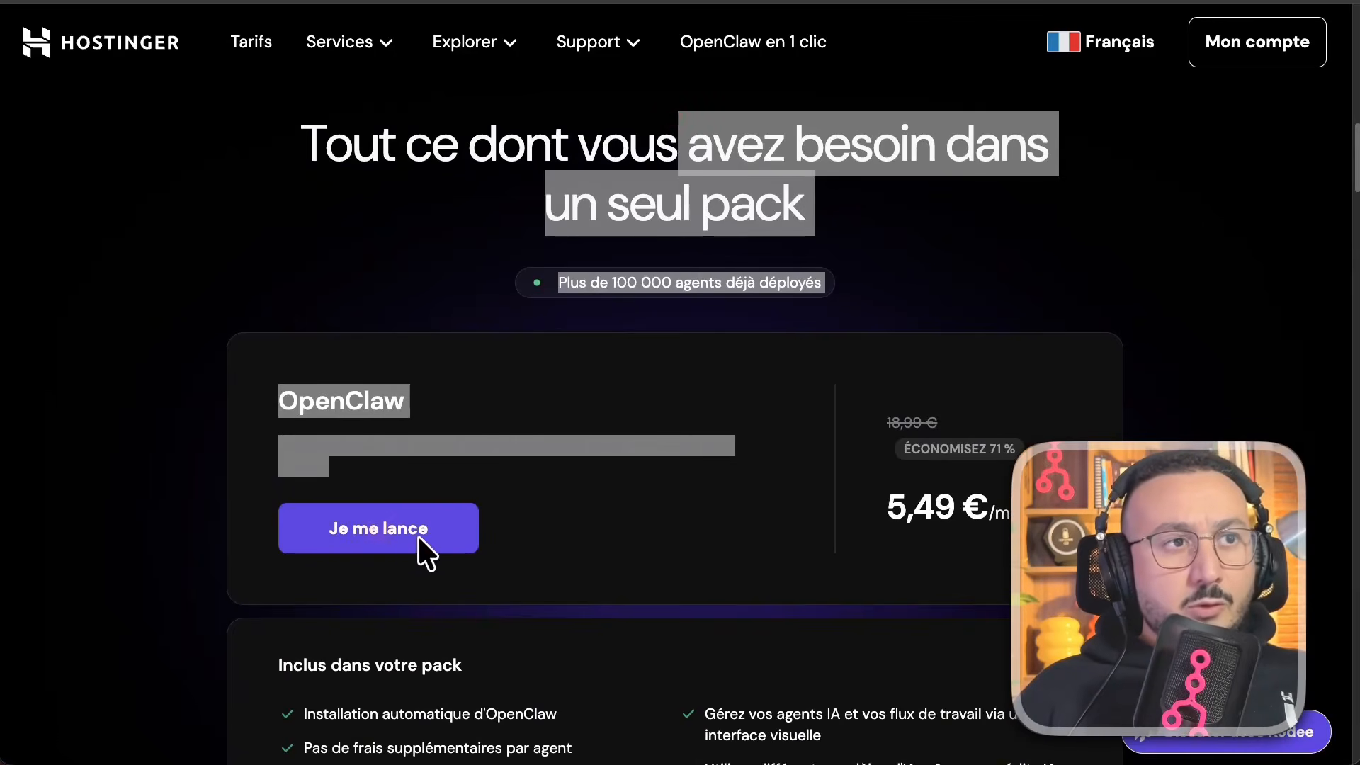
pyautogui.click(372, 527)
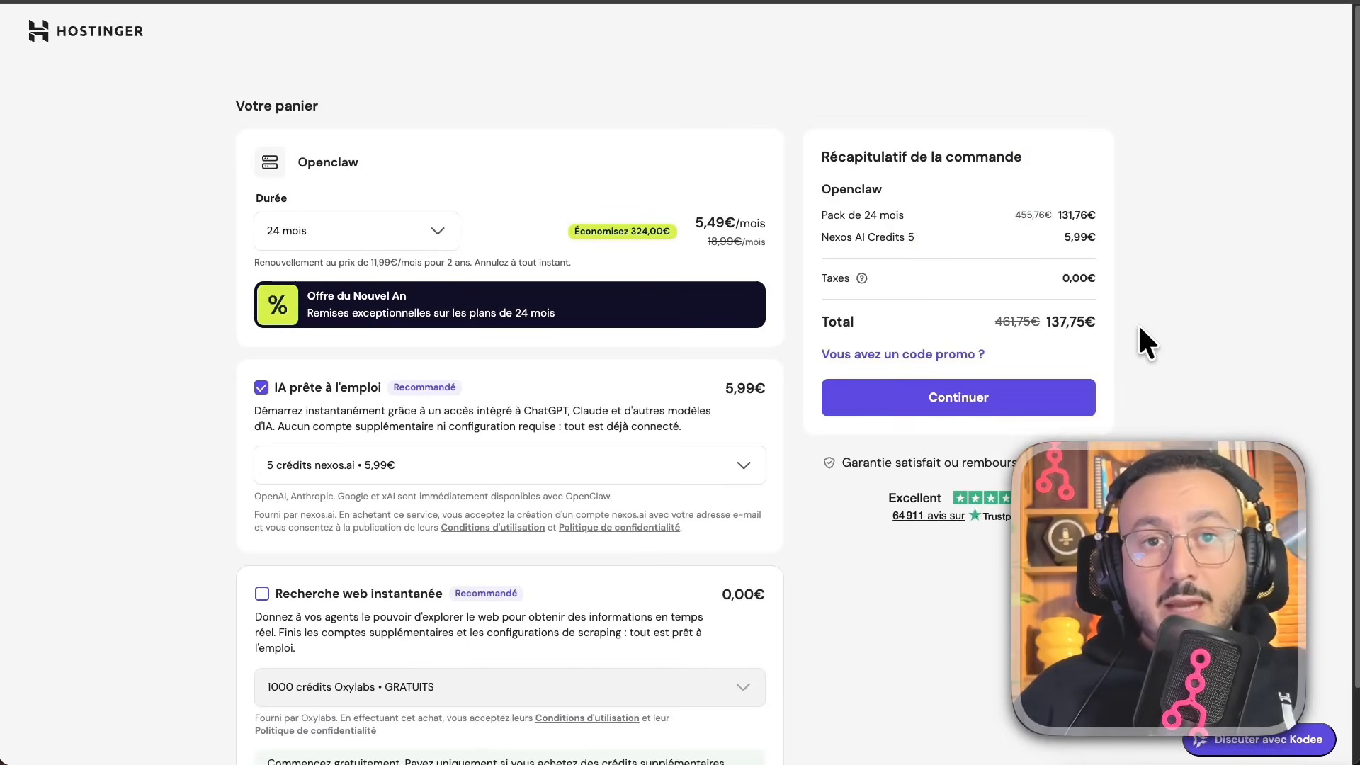
# Step: Apply the promo code CLAW10 to the 24-month OpenClaw order
pyautogui.click(964, 316)
pyautogui.click(915, 354)
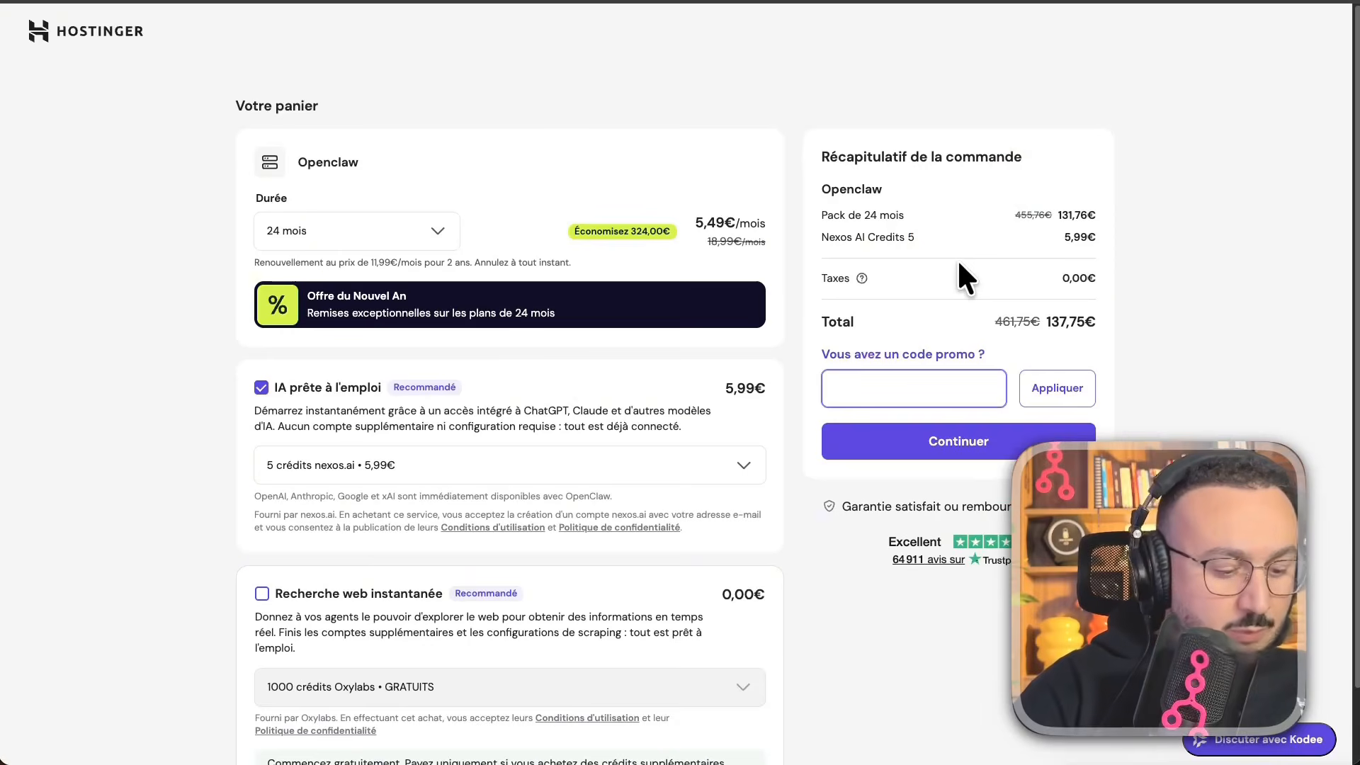
pyautogui.write('CLAW10')
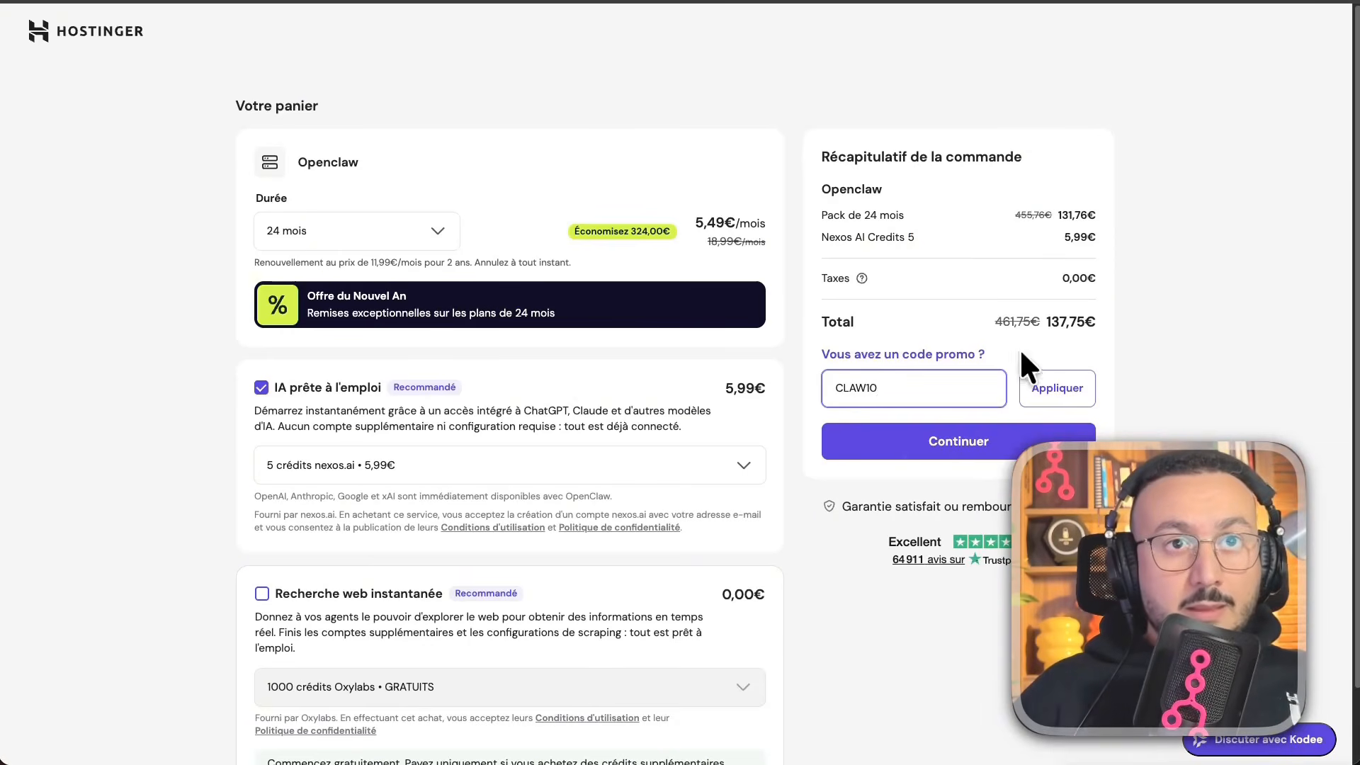
pyautogui.click(1048, 388)
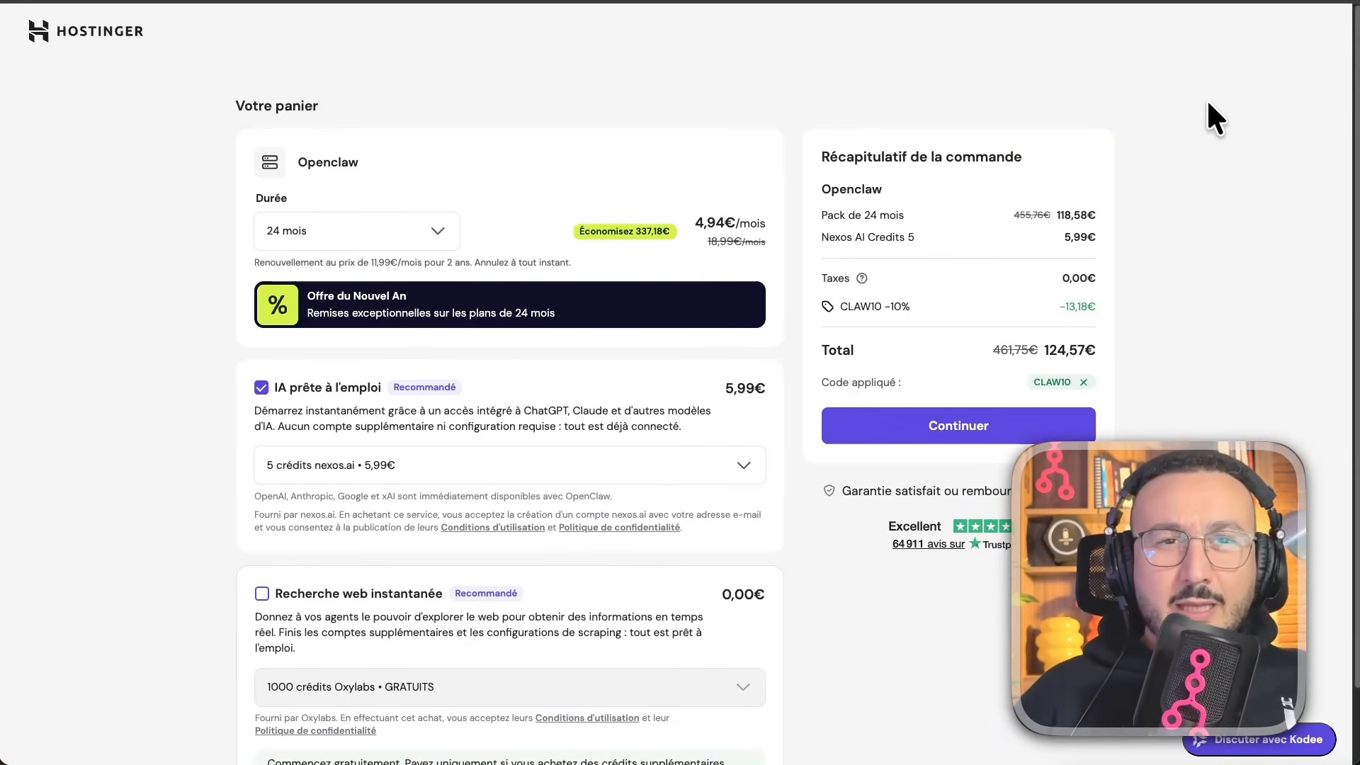
pyautogui.moveTo(1227, 53); pyautogui.dragTo(951, 216)
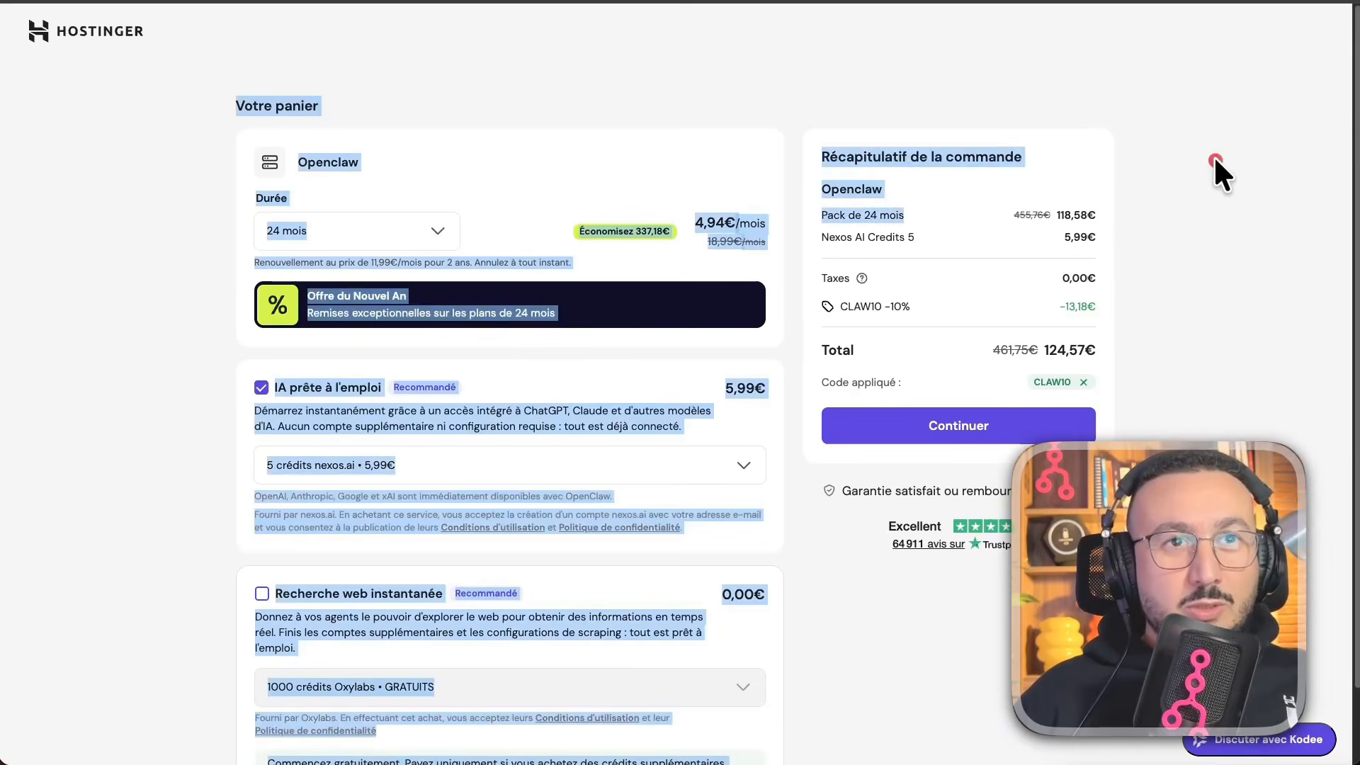
pyautogui.click(1207, 178)
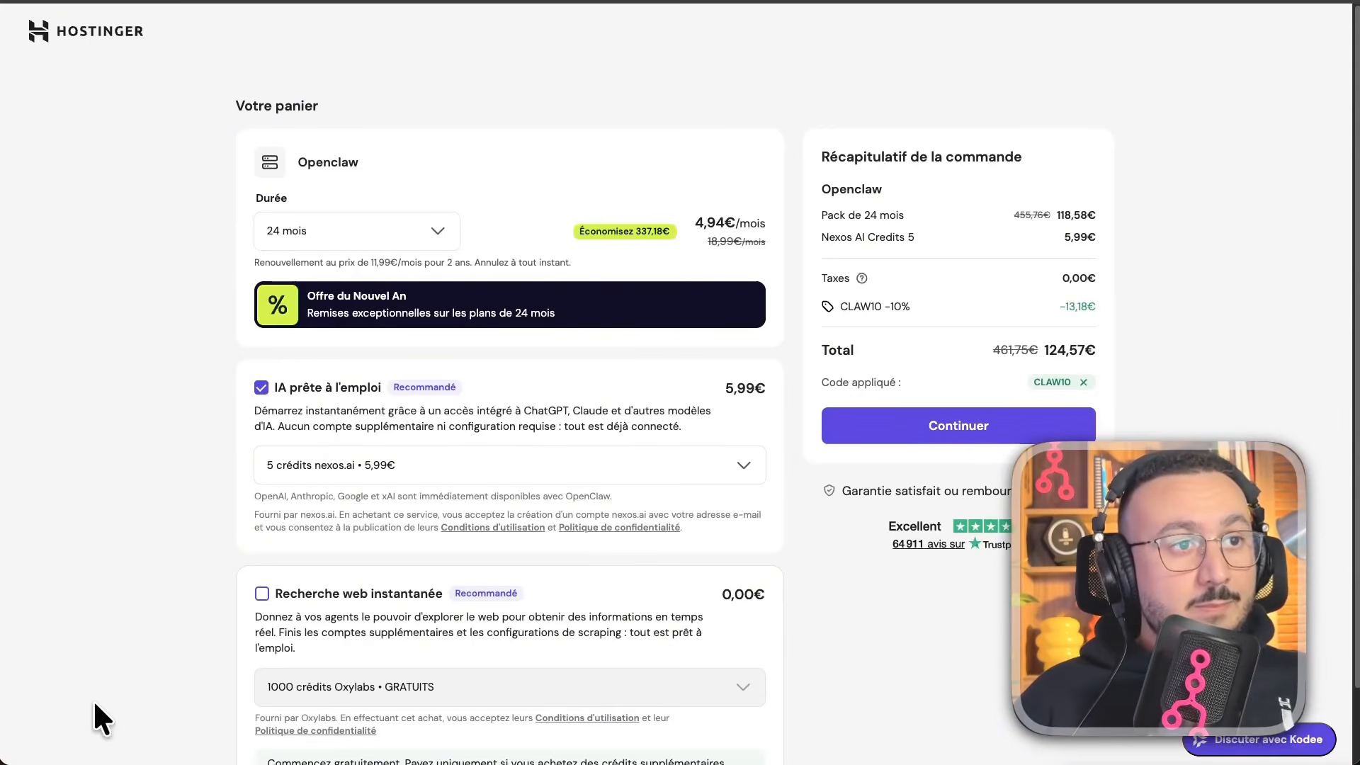
# Step: Add the instant web search option with 1000 free Oxylabs credits to the order and review the cart
pyautogui.click(262, 595)
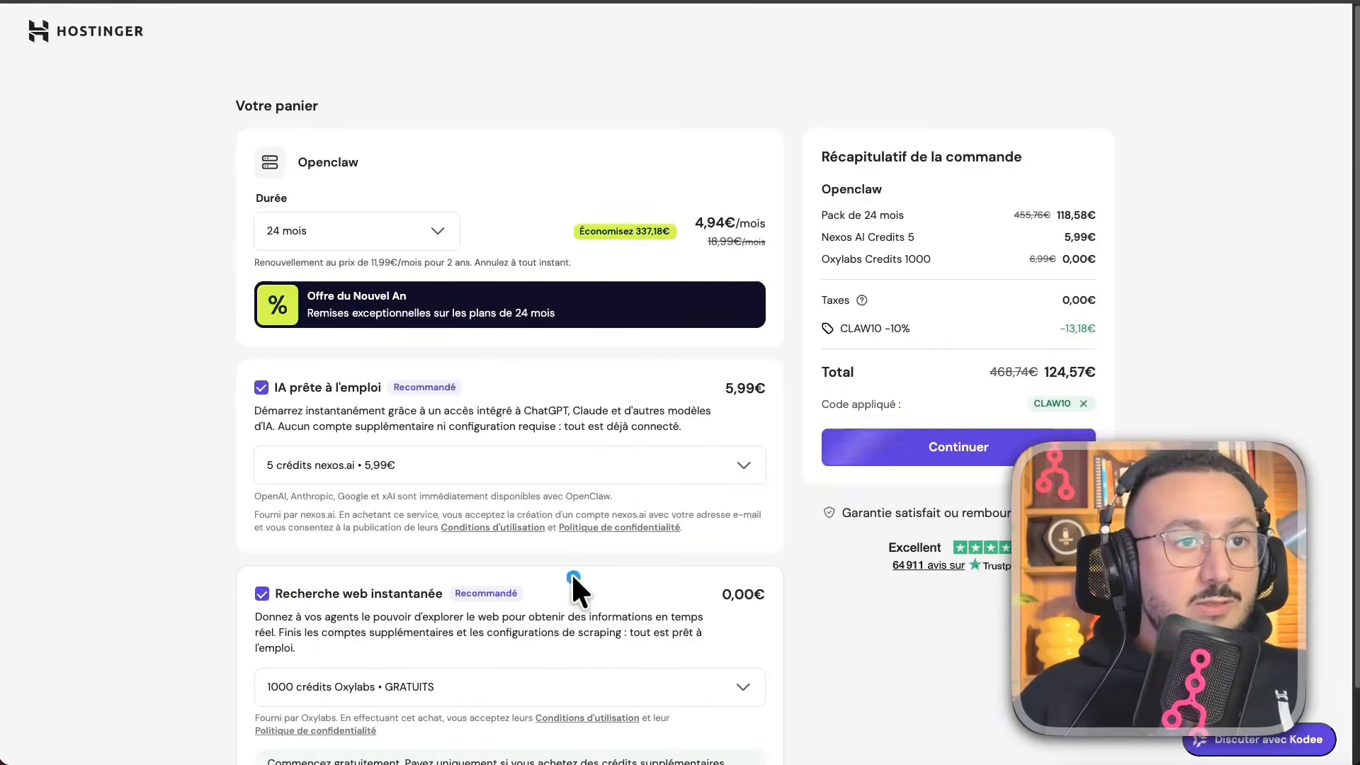
pyautogui.scroll(-2, 578, 588)
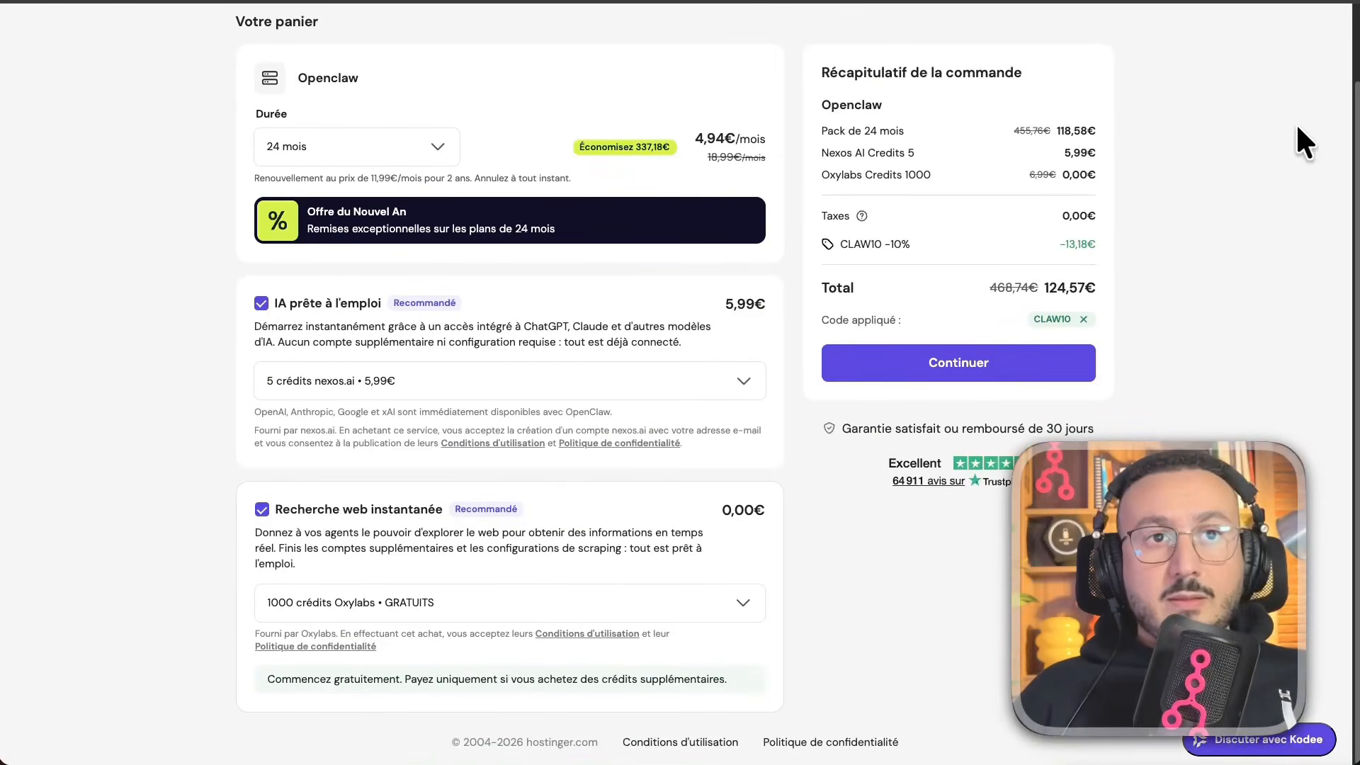
pyautogui.scroll(2, 1279, 142)
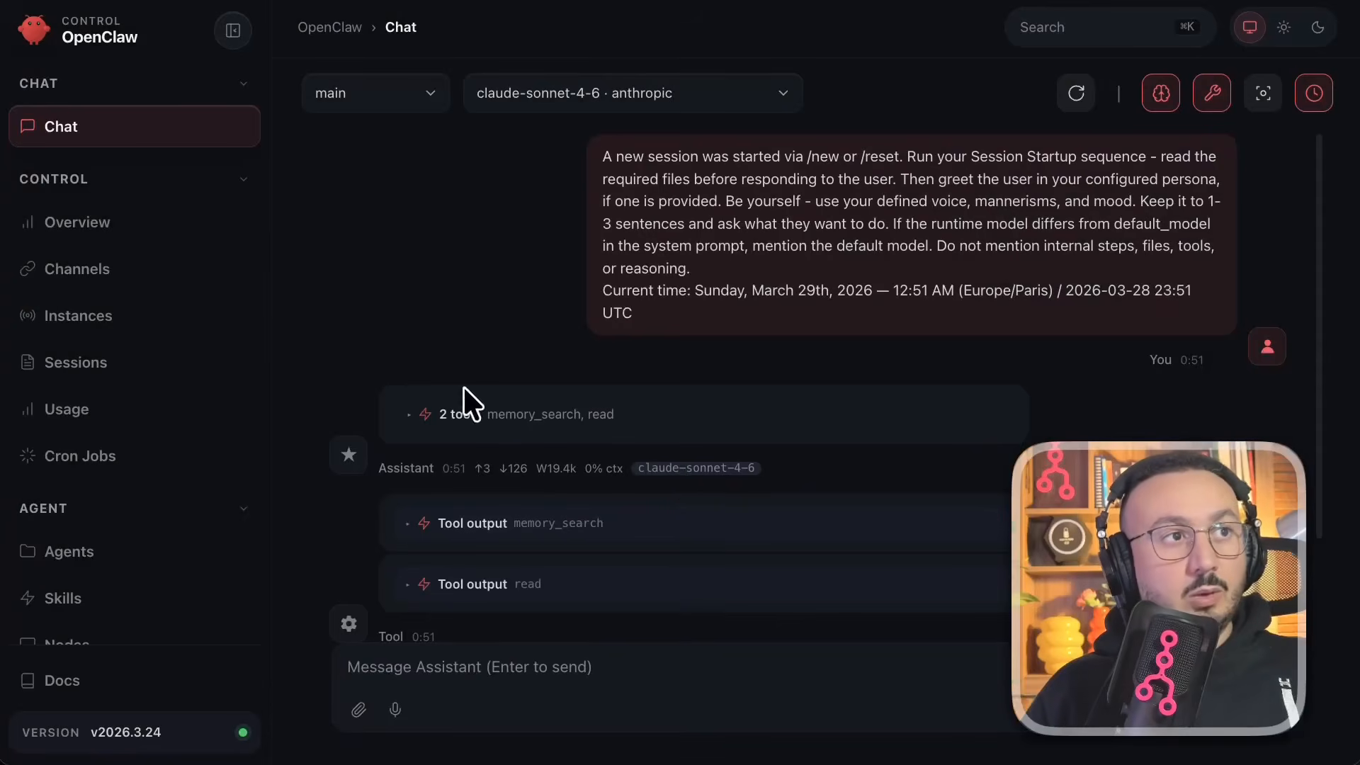
# Step: Check the main agent's overview in OpenClaw and return to the chat
pyautogui.click(65, 551)
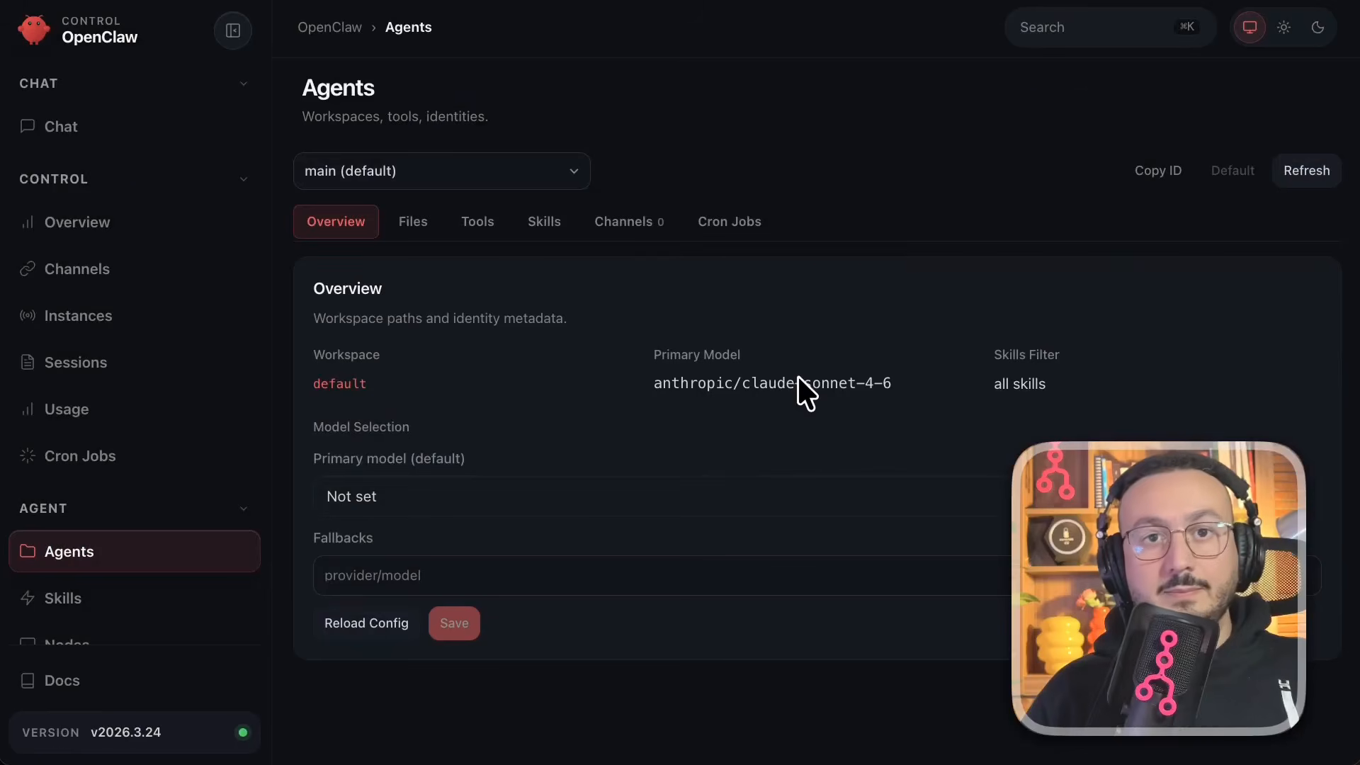
pyautogui.click(110, 126)
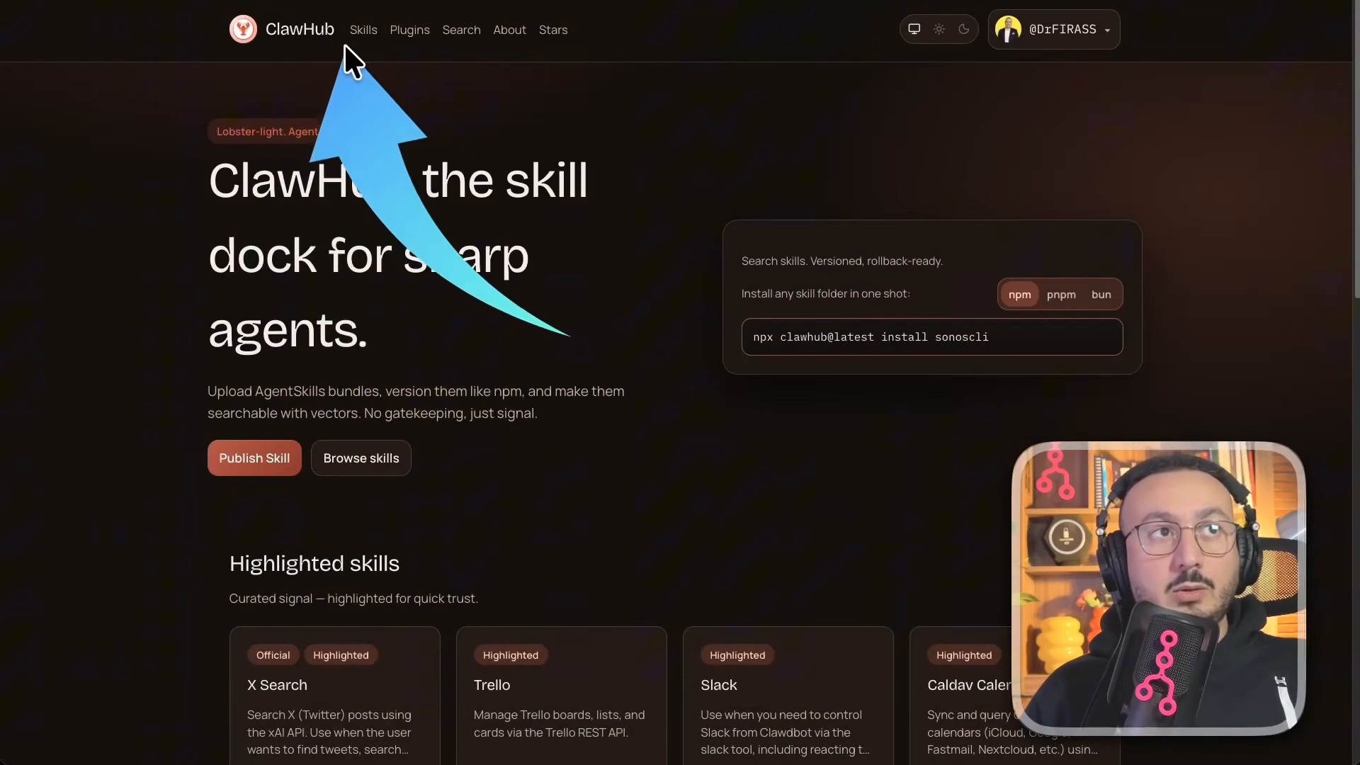
# Step: Search the ClawHub skill library for "n8n" and open the skill described as an AI-powered n8n workflow builder and deployer
pyautogui.click(364, 31)
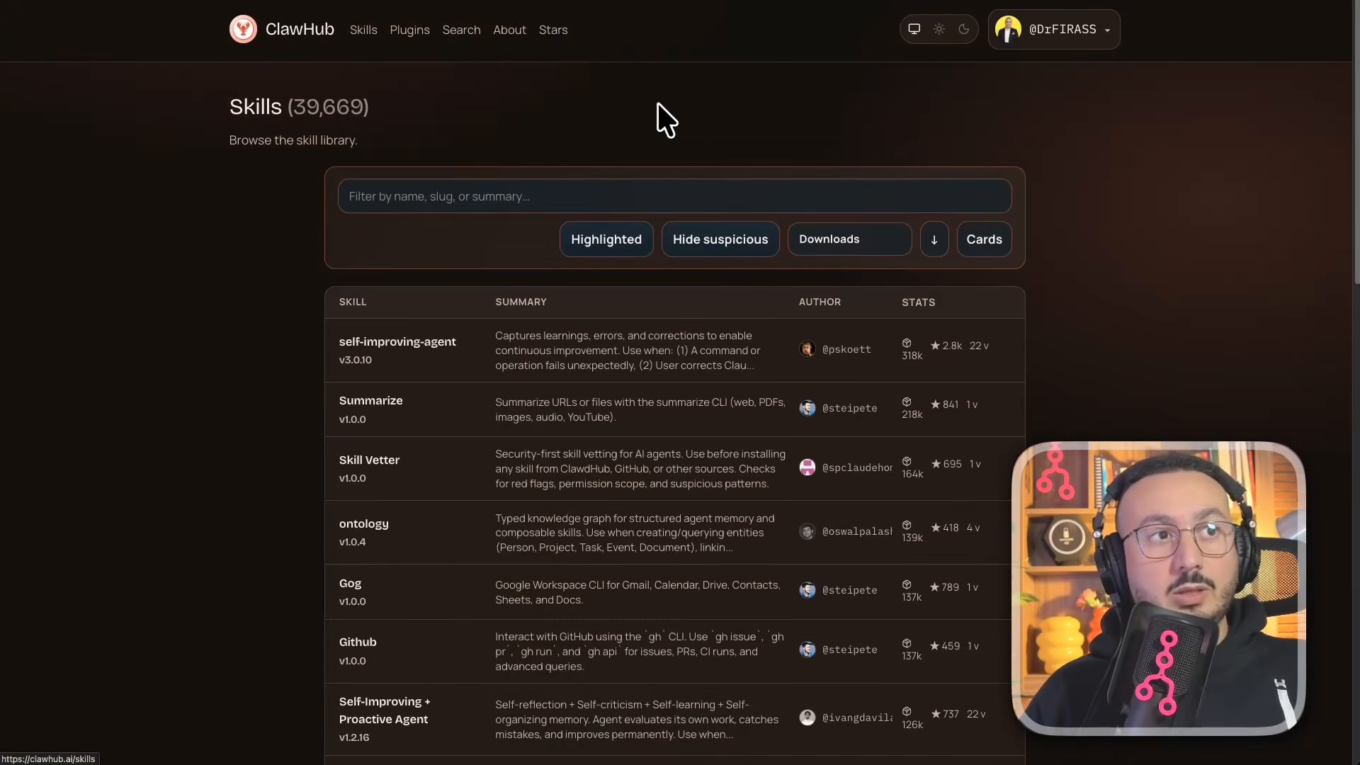
pyautogui.click(346, 183)
pyautogui.write('n8n')
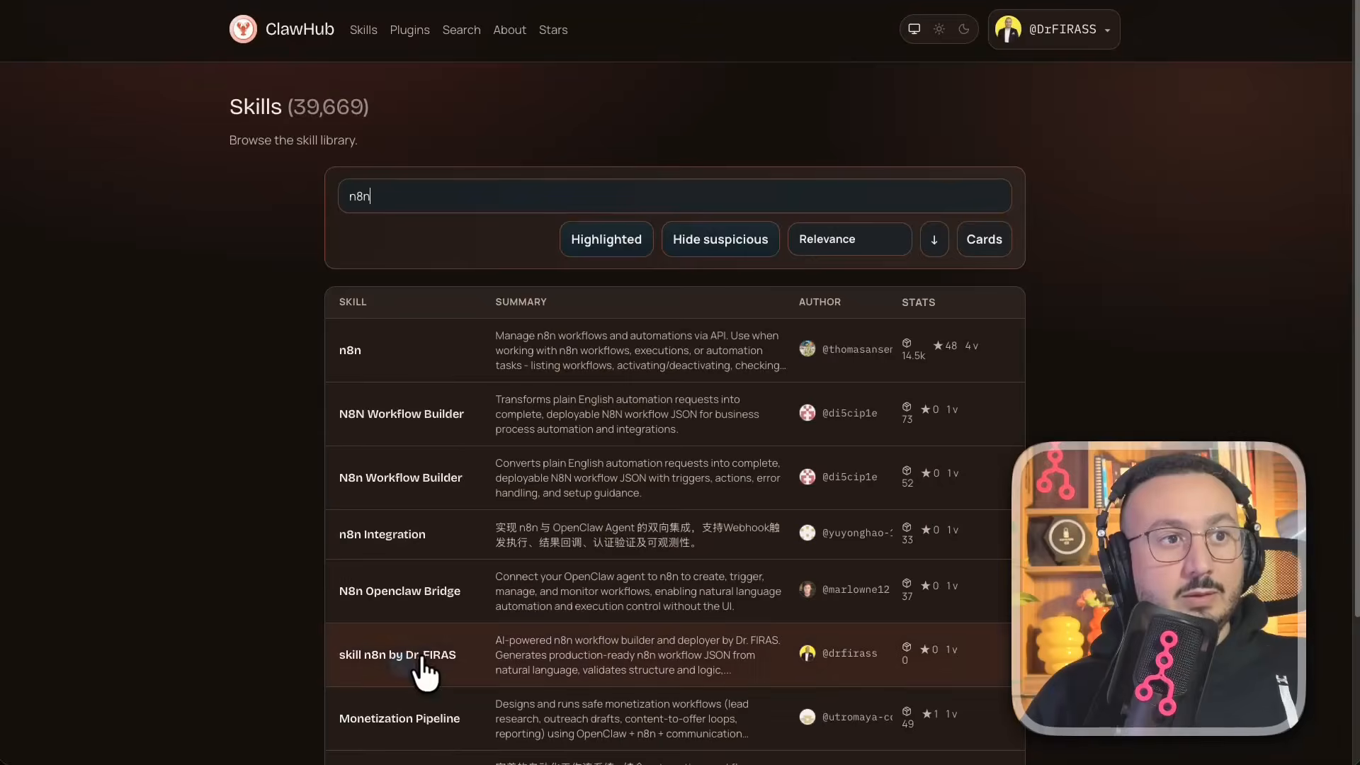
pyautogui.click(422, 650)
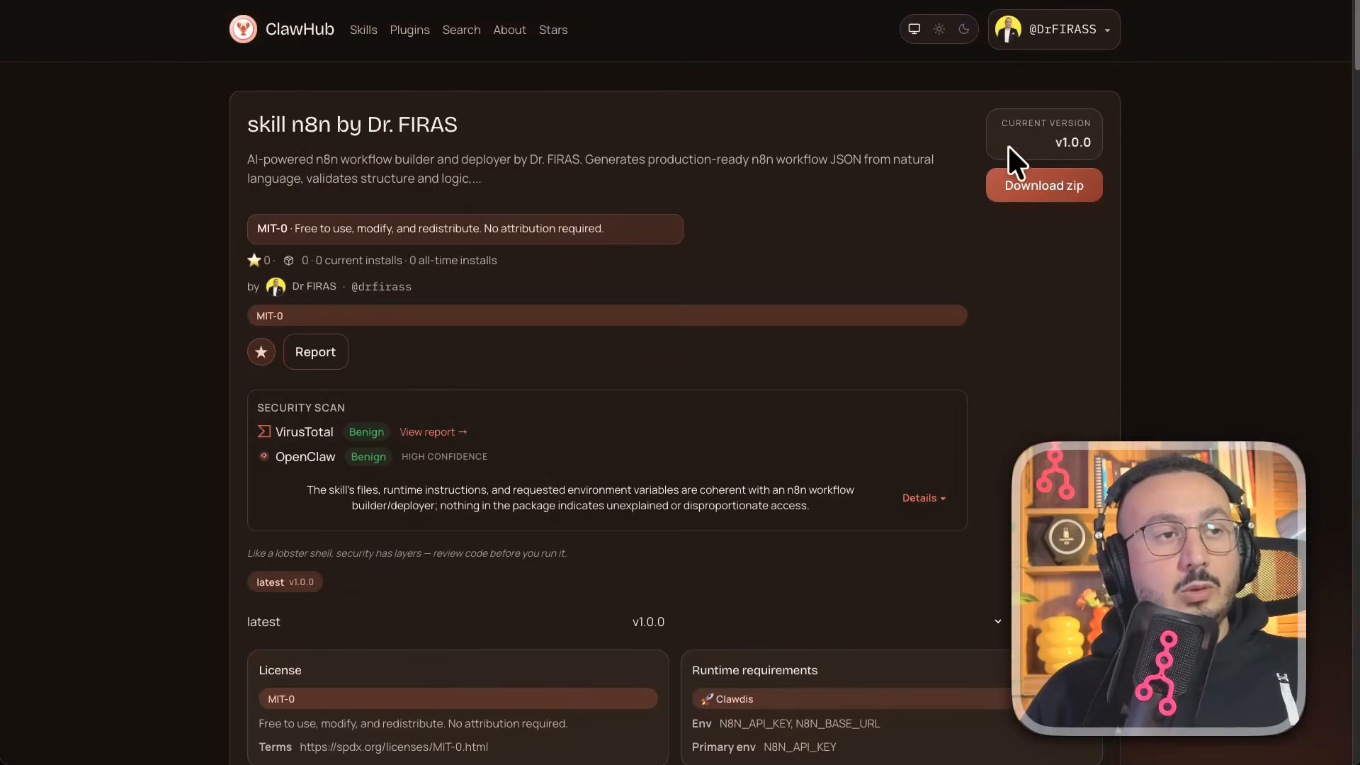
# Step: Examine the skill's VirusTotal report, including the security vendors' analysis, and return to the skill page
pyautogui.click(354, 440)
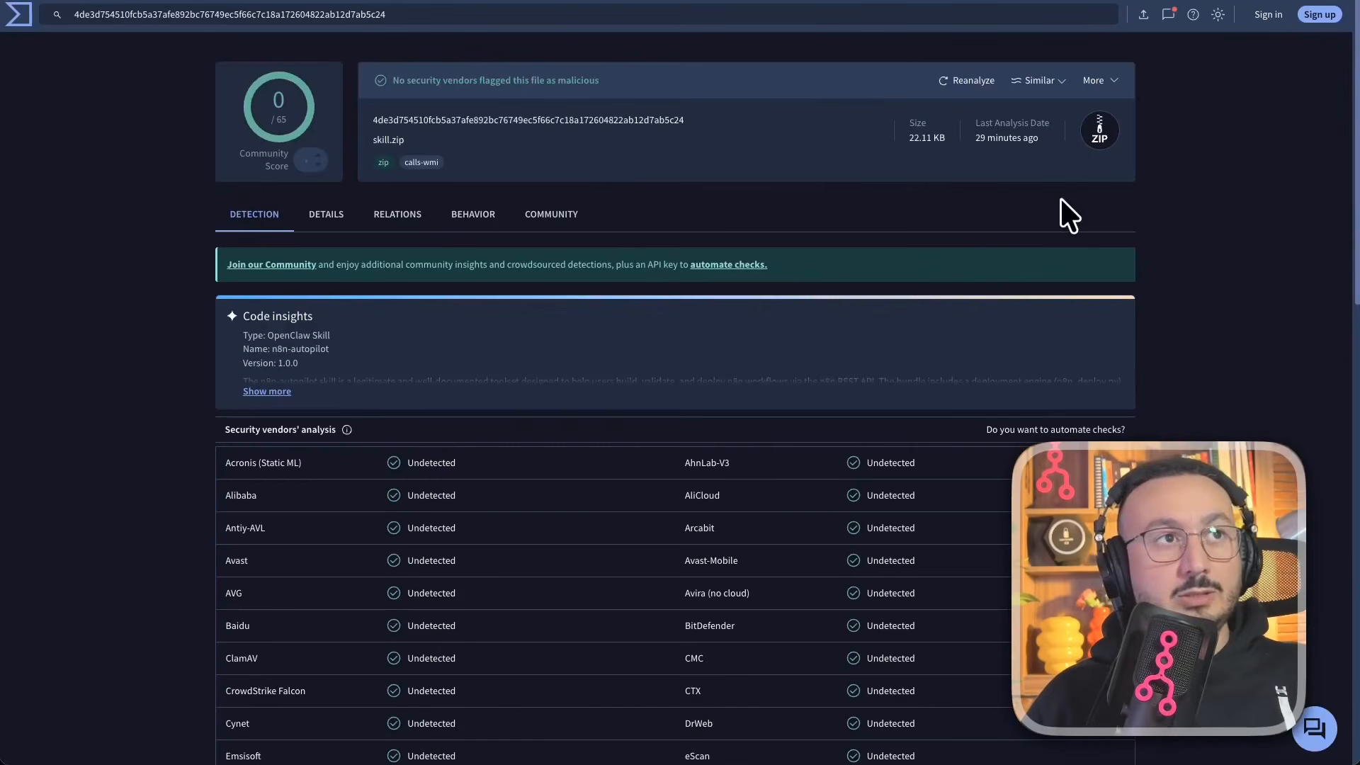
pyautogui.click(635, 489)
pyautogui.scroll(-10, 583, 593)
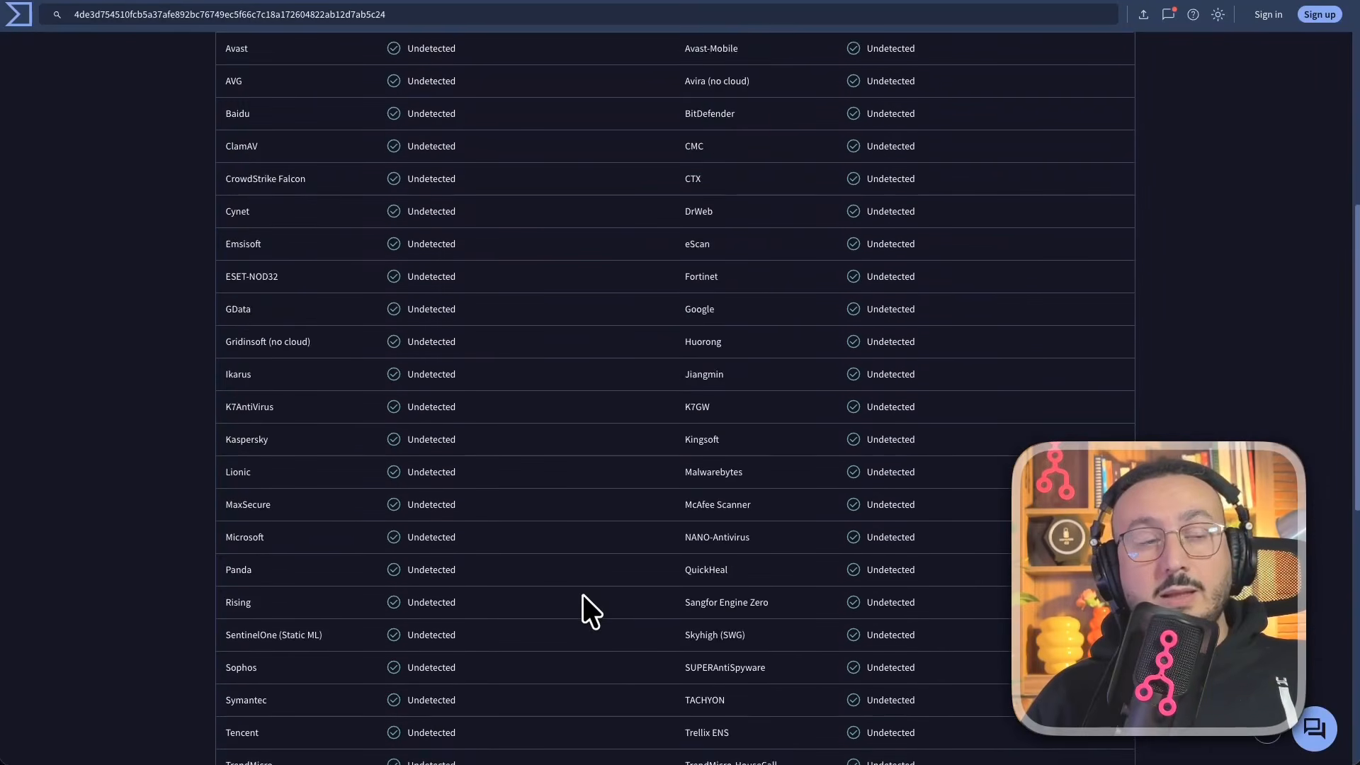
pyautogui.scroll(-3, 582, 593)
pyautogui.scroll(4, 582, 594)
pyautogui.scroll(9, 577, 182)
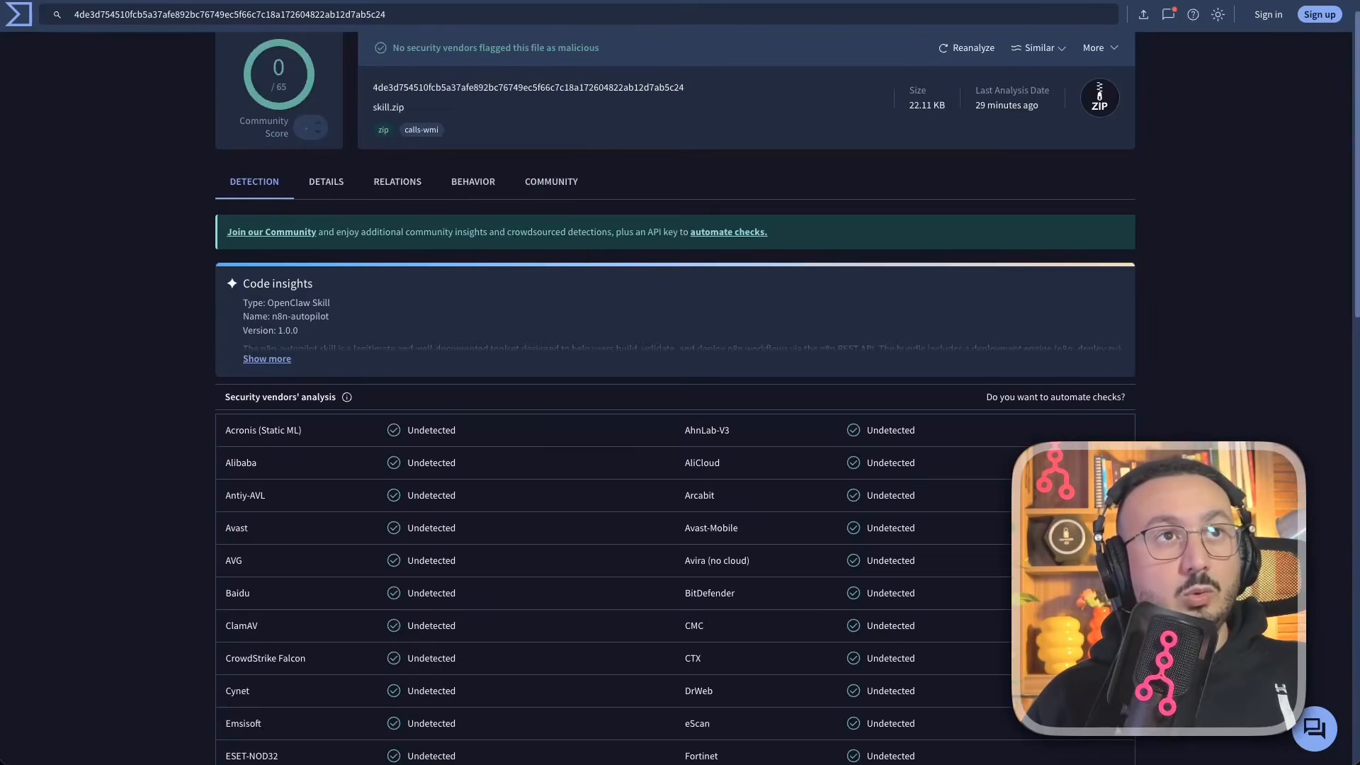
pyautogui.hotkey('ctrl', 'shift', 'Tab')
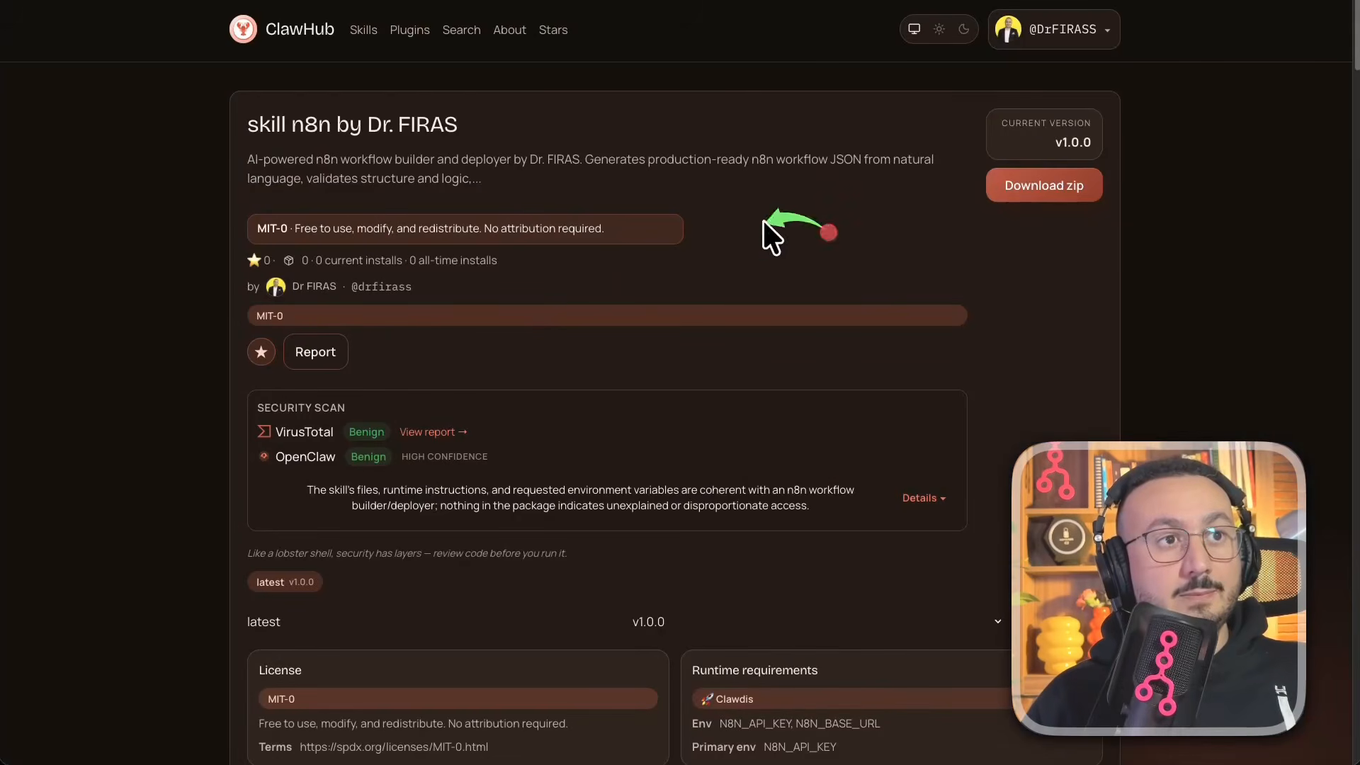
# Step: Read the skill's SKILL.md documentation, including the setup variables N8N_API_KEY and N8N_BASE_URL and the workflow generation pipeline
pyautogui.scroll(-2, 698, 519)
pyautogui.scroll(-12, 701, 521)
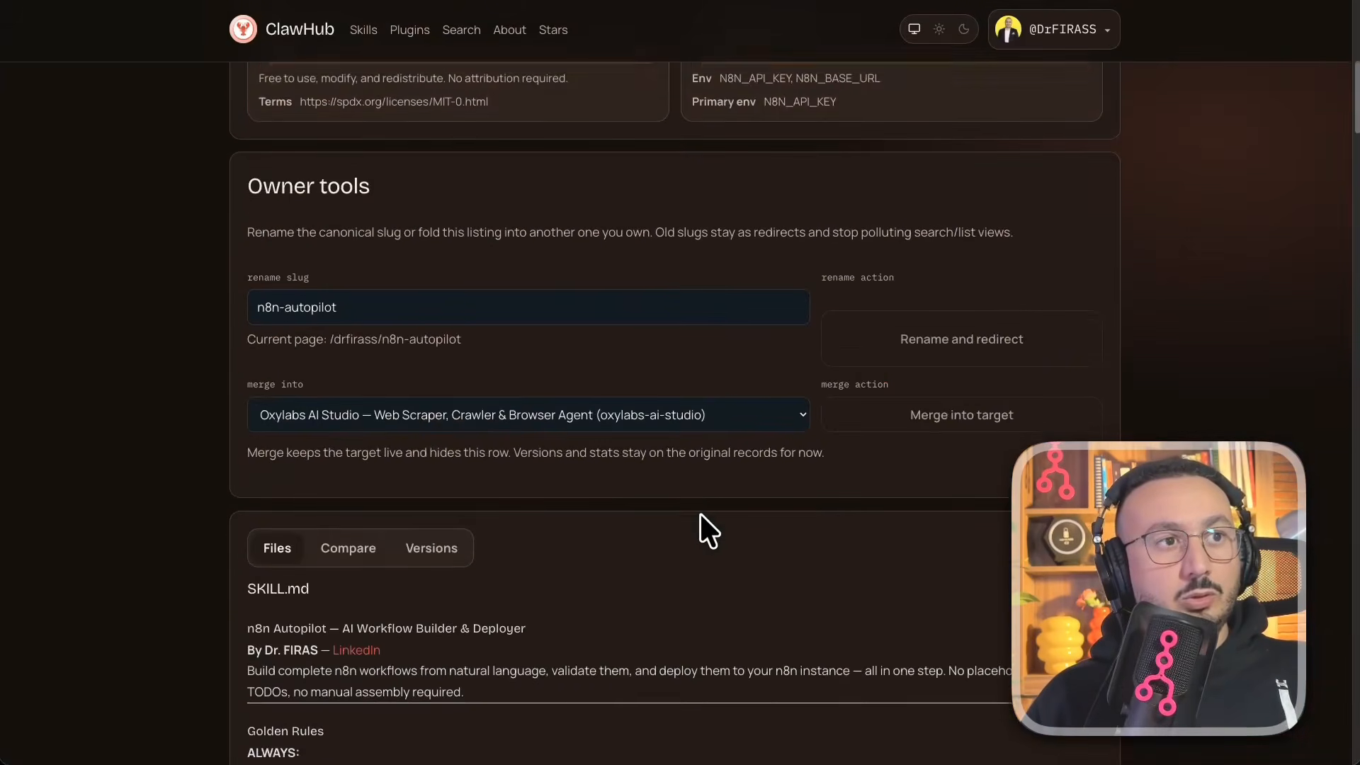
pyautogui.scroll(-6, 700, 512)
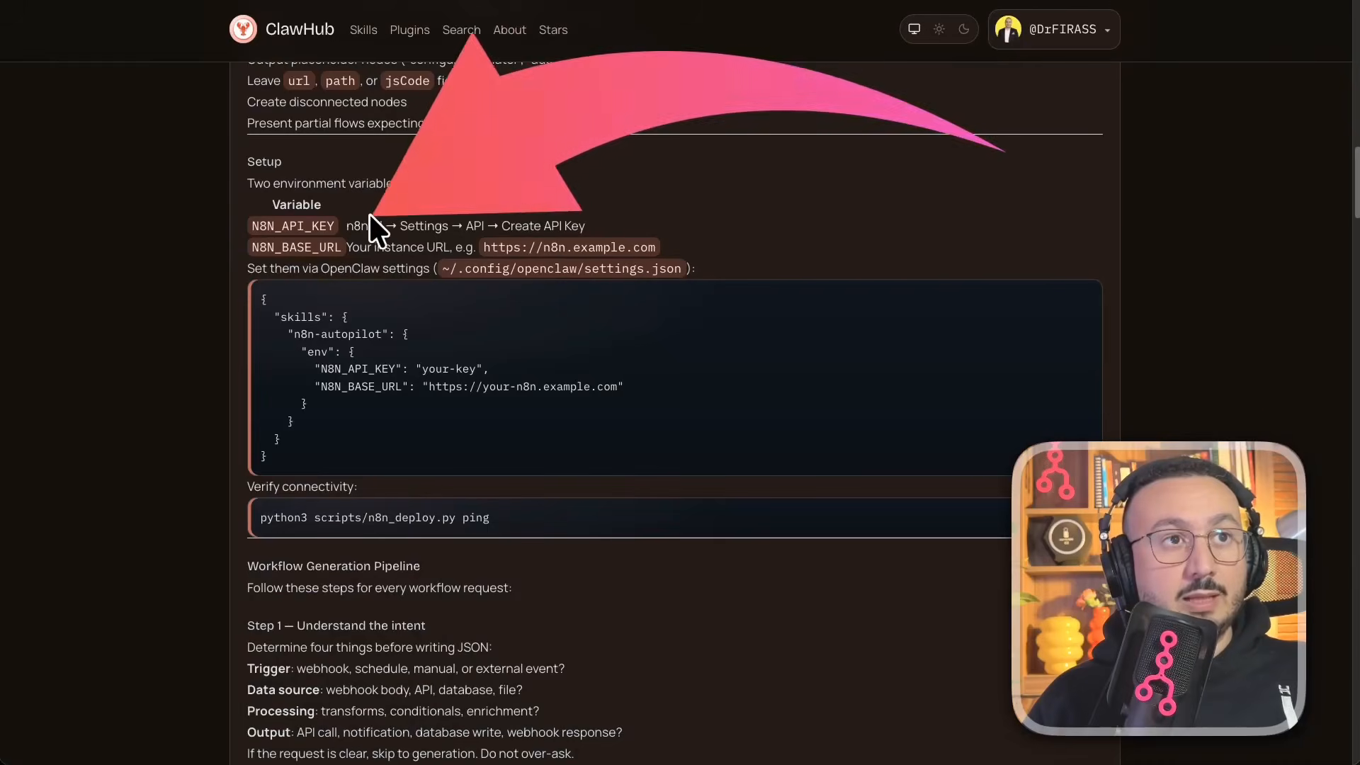
pyautogui.scroll(-4, 769, 213)
pyautogui.scroll(15, 796, 354)
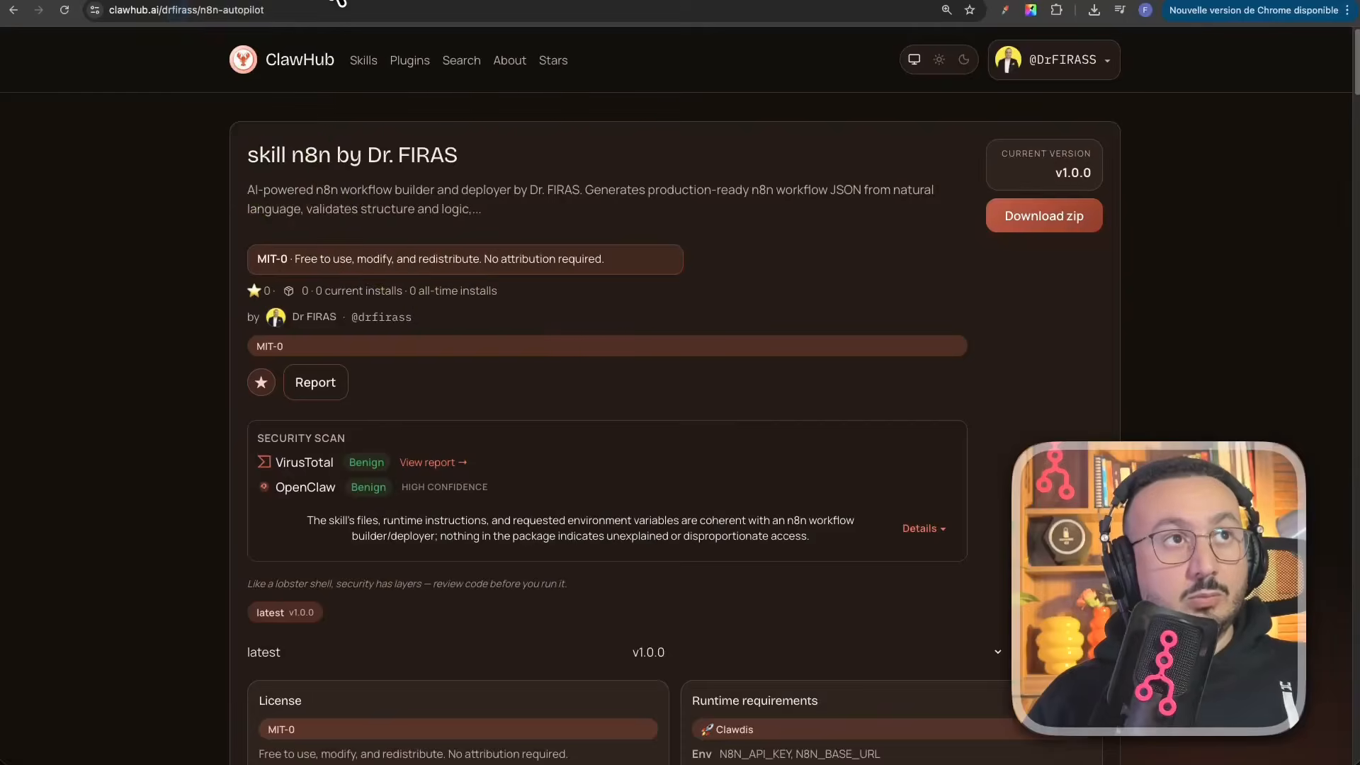
# Step: Switch to the OpenClaw chat and ask the assistant to install the n8n-autopilot skill from its ClawHub URL
pyautogui.click(333, 0)
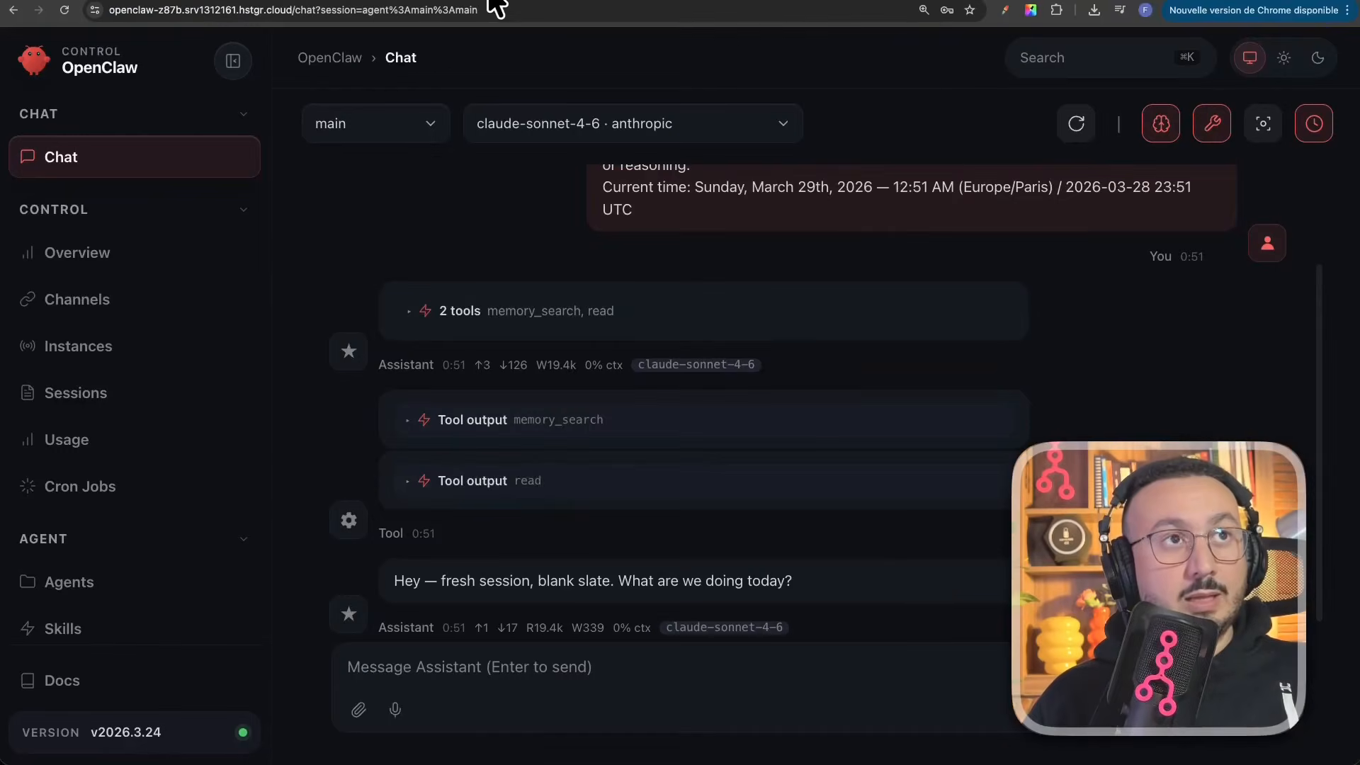
pyautogui.click(496, 2)
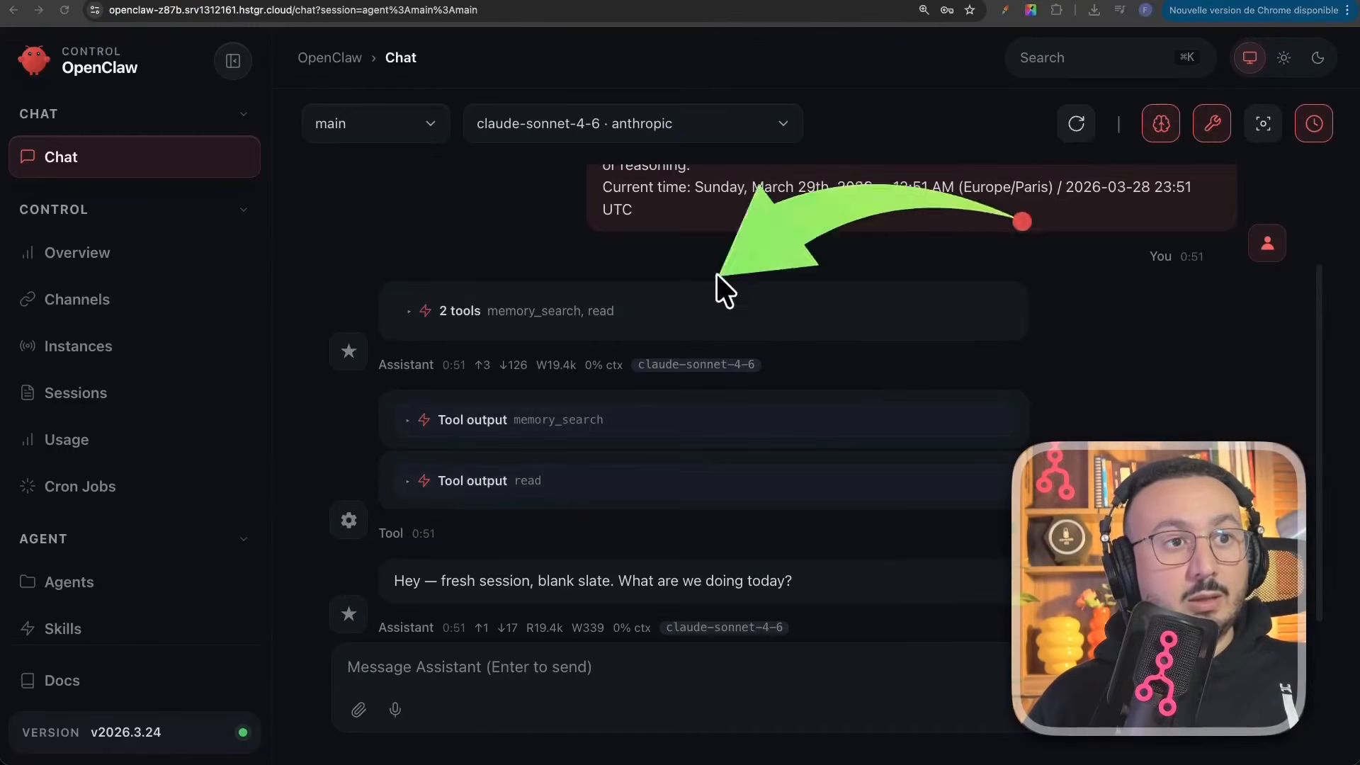
pyautogui.click(367, 664)
pyautogui.write('install the skill : https://clawhub.ai/drfirass/n8n-autopilot')
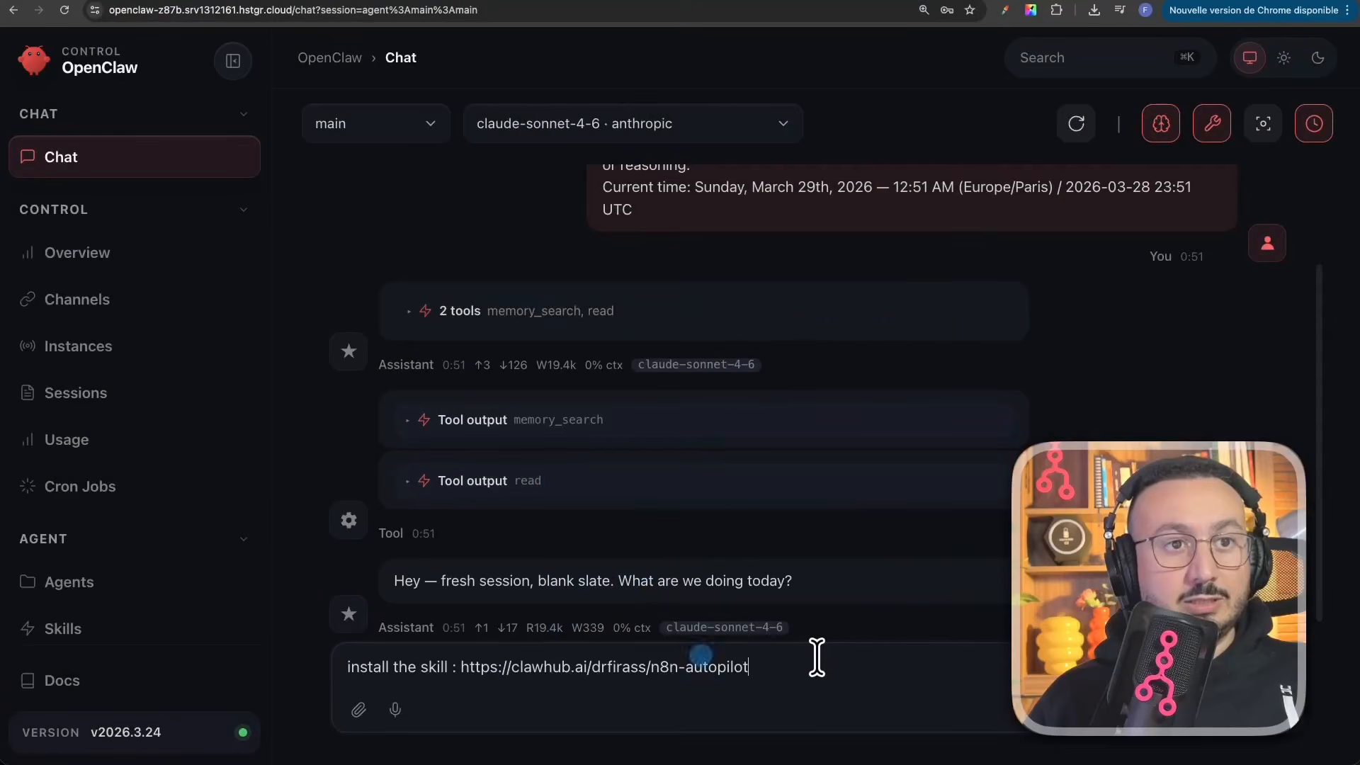
pyautogui.press('Return')
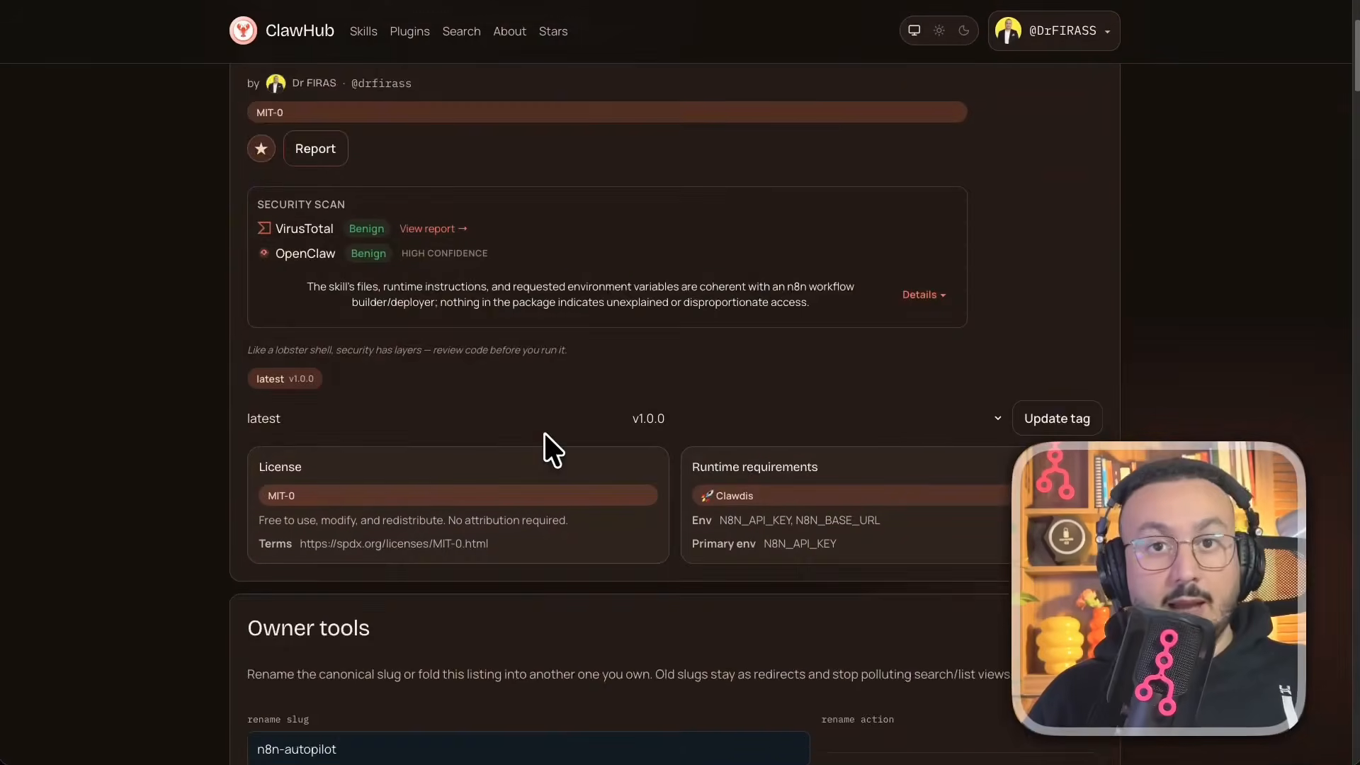
# Step: Copy the variable name N8N_BASE_URL from the runtime requirements on the ClawHub skill page
pyautogui.scroll(-1, 546, 443)
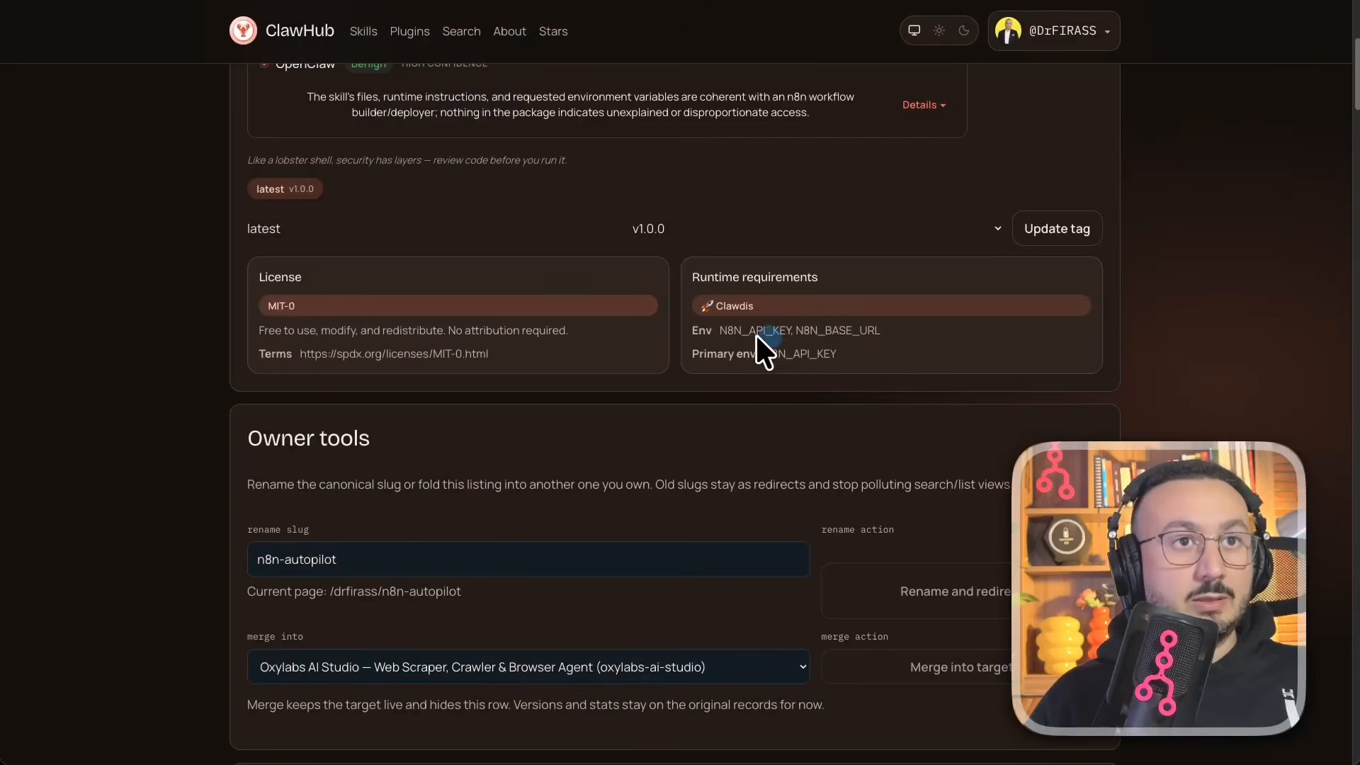
pyautogui.moveTo(795, 331); pyautogui.dragTo(882, 331)
pyautogui.press('super+c')
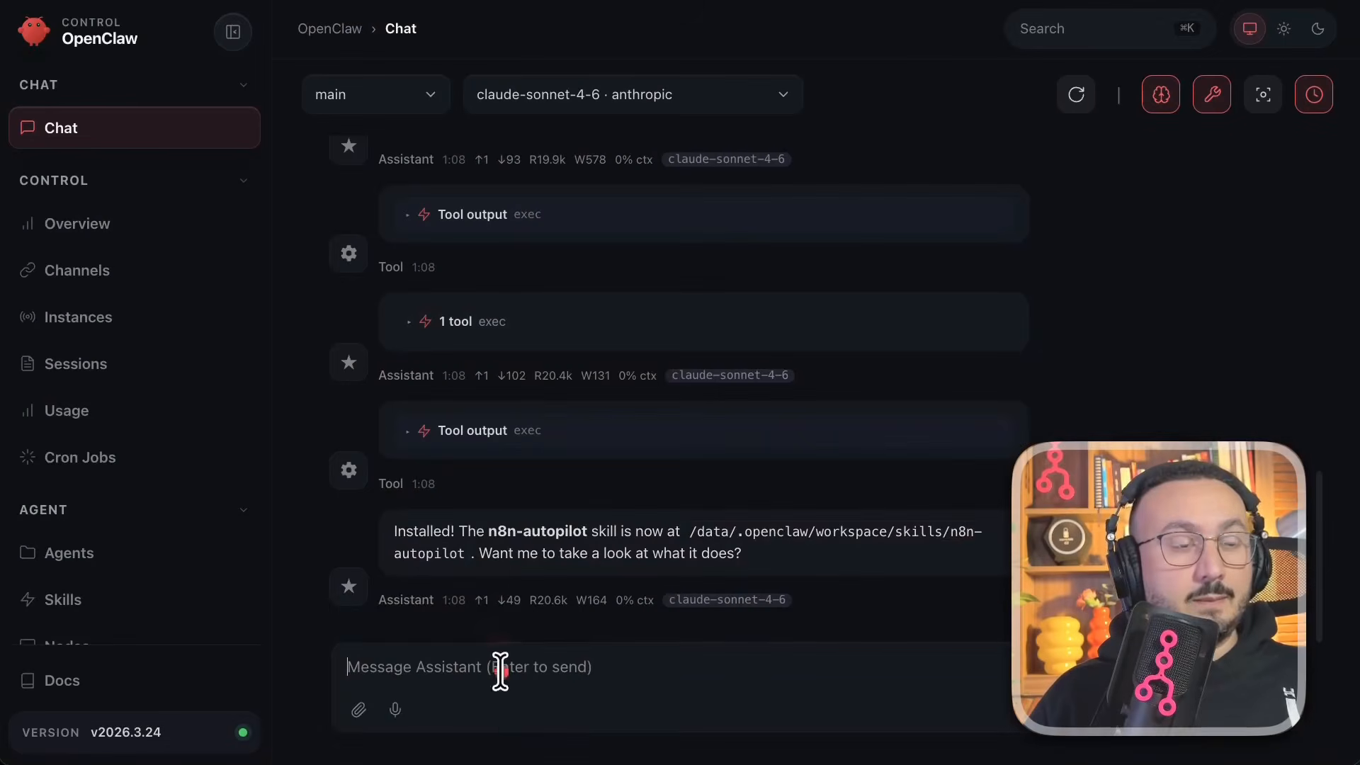
# Step: Draft the chat message "voici mes informations a ajouter dans les variables d'environnement :" with a new line starting "N8N_BASE_URL :"
pyautogui.click(500, 668)
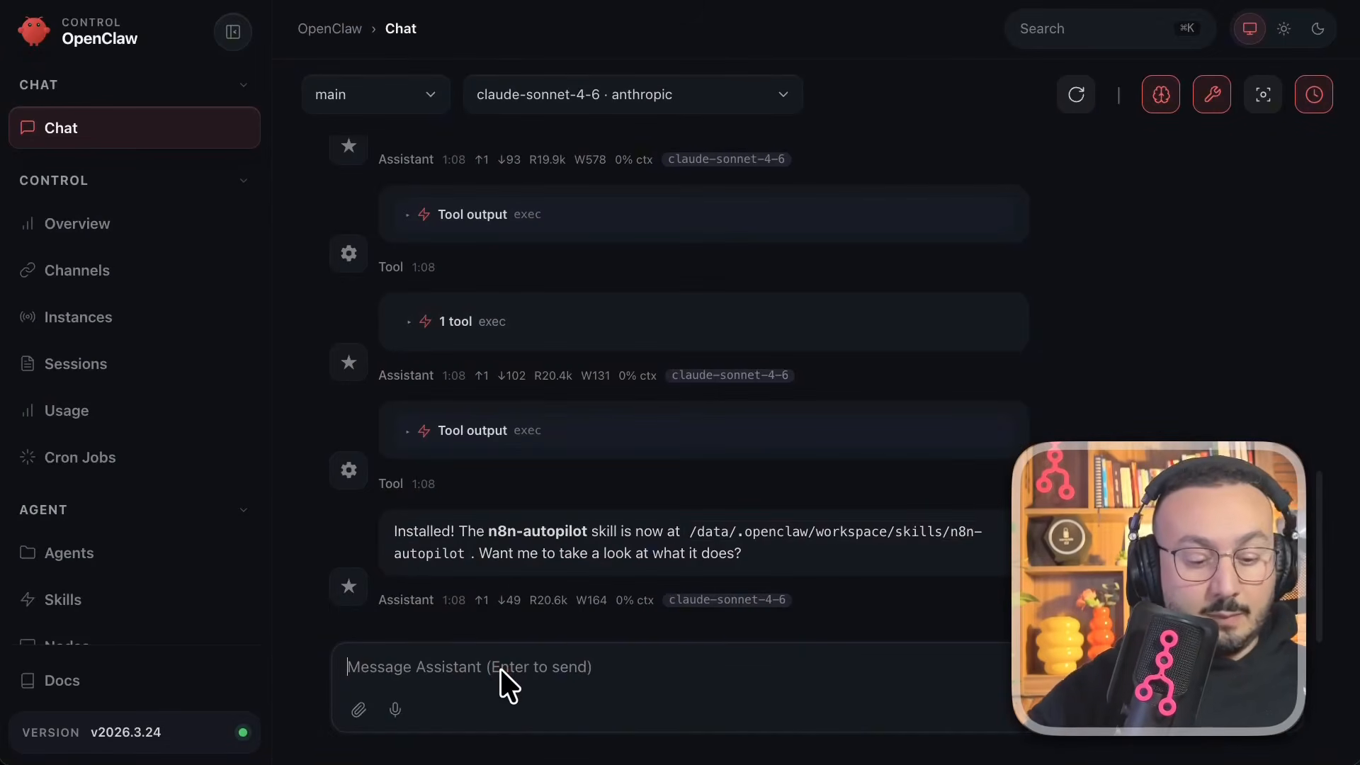
pyautogui.write('voic')
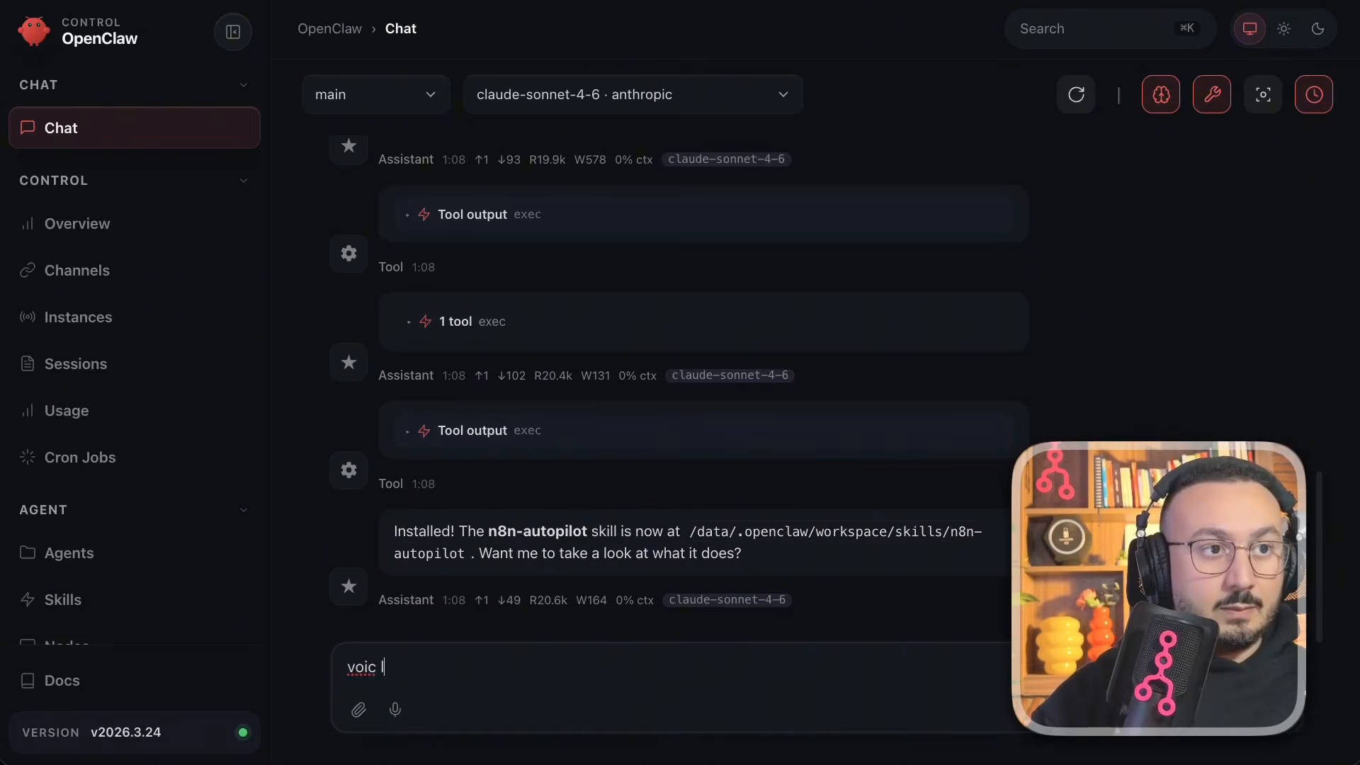
pyautogui.press('BackSpace')
pyautogui.write('i mes informations ')
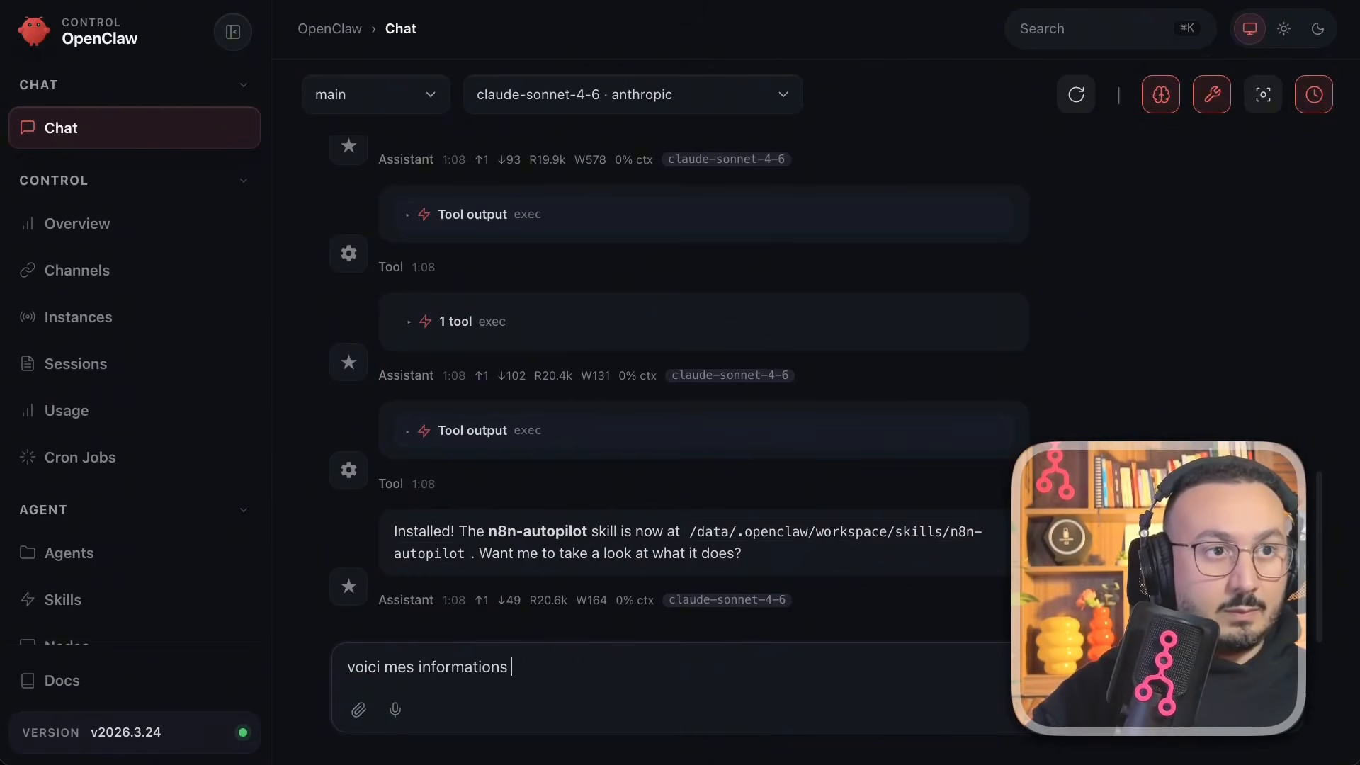
pyautogui.write('a ajouter dans les')
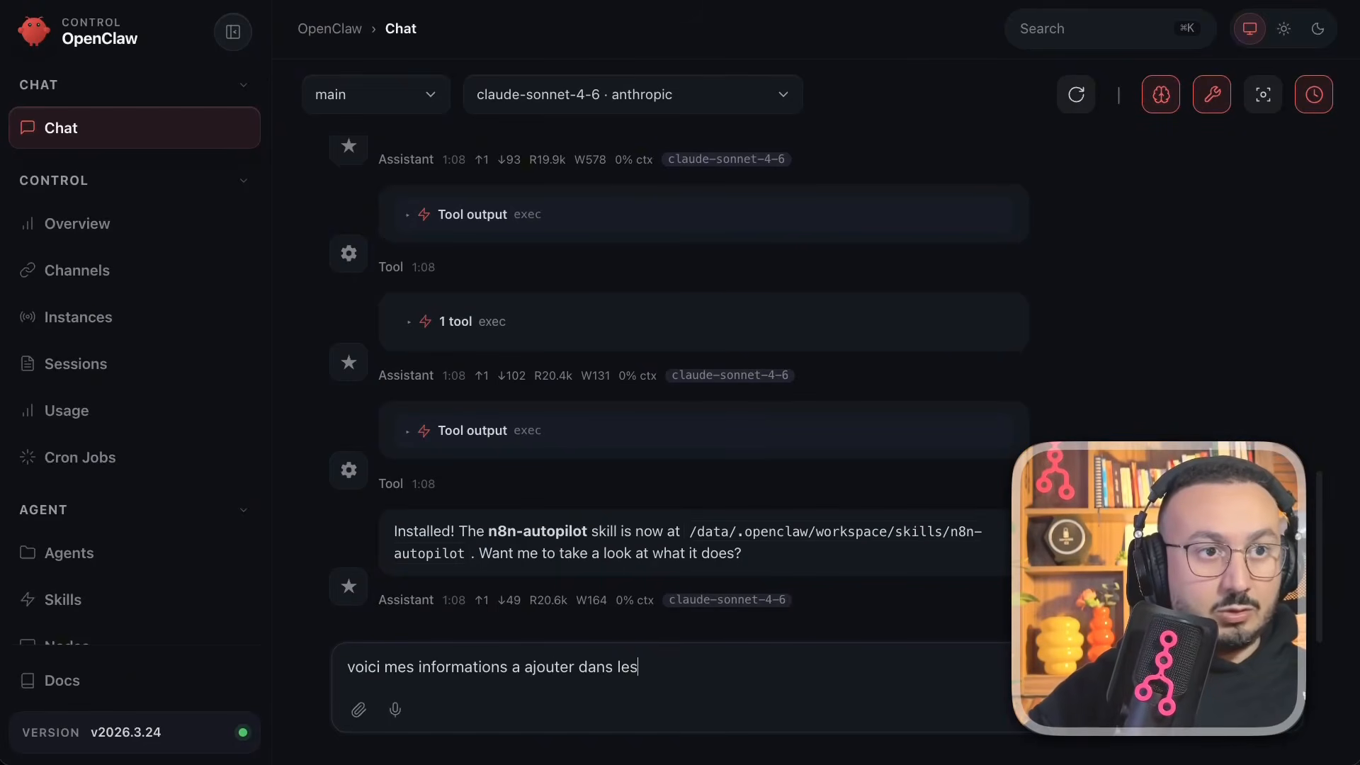
pyautogui.write(" variables d'enviro")
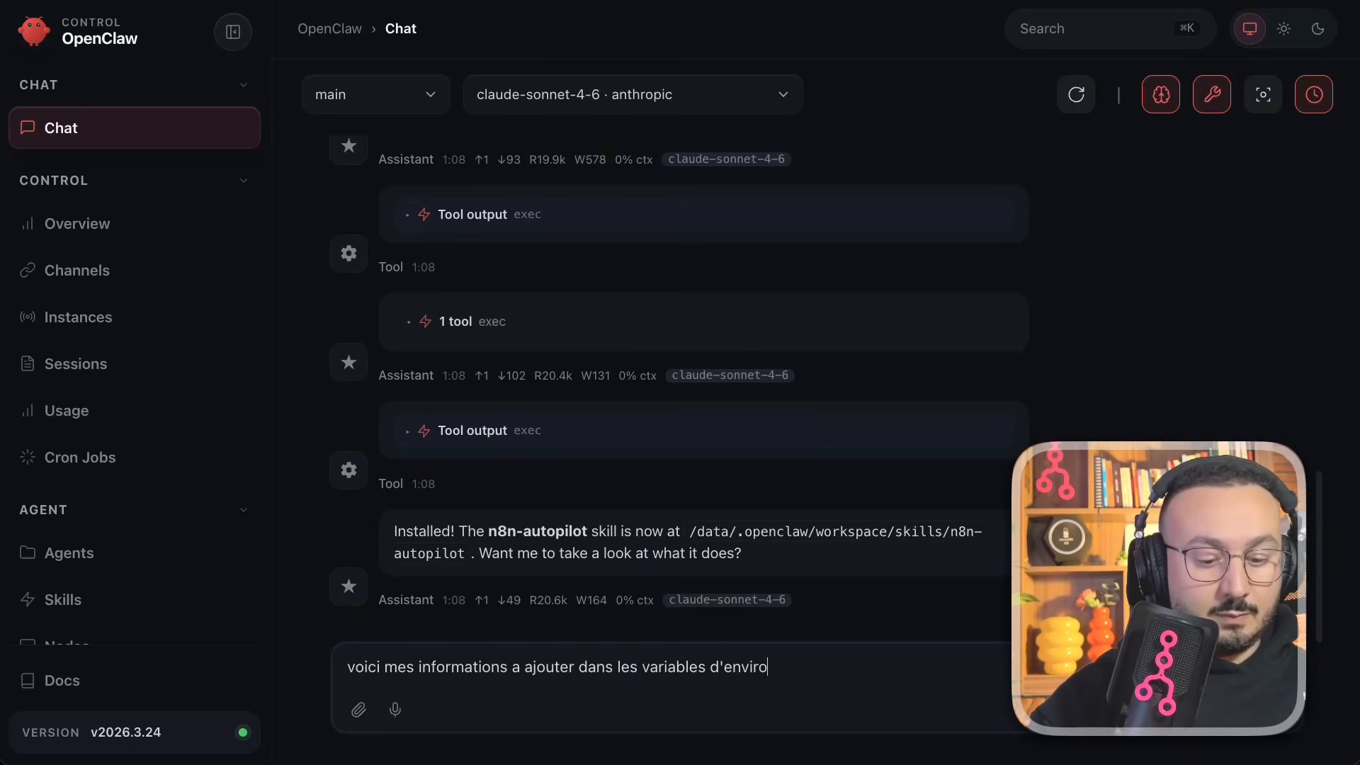
pyautogui.write('ement :')
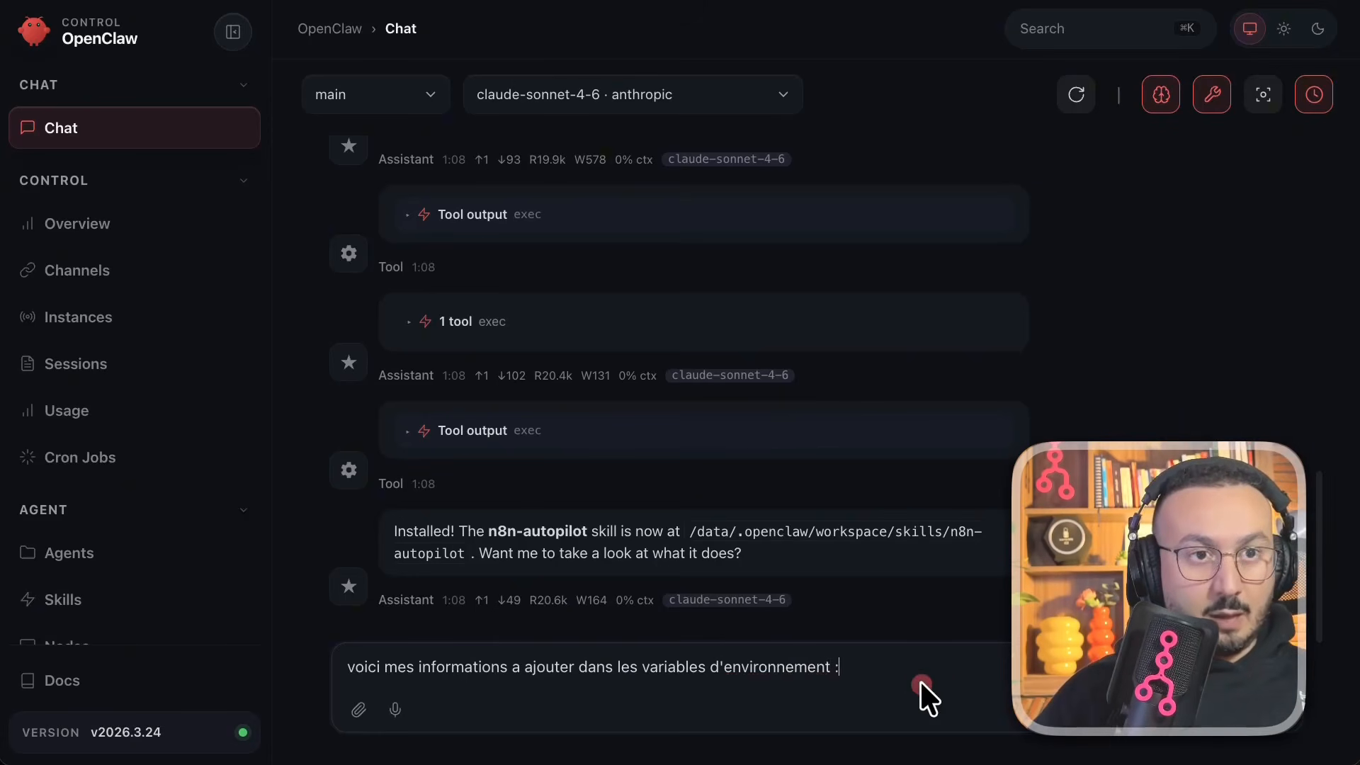
pyautogui.hotkey('shift', 'Return')
pyautogui.press('super+v')
pyautogui.write(':')
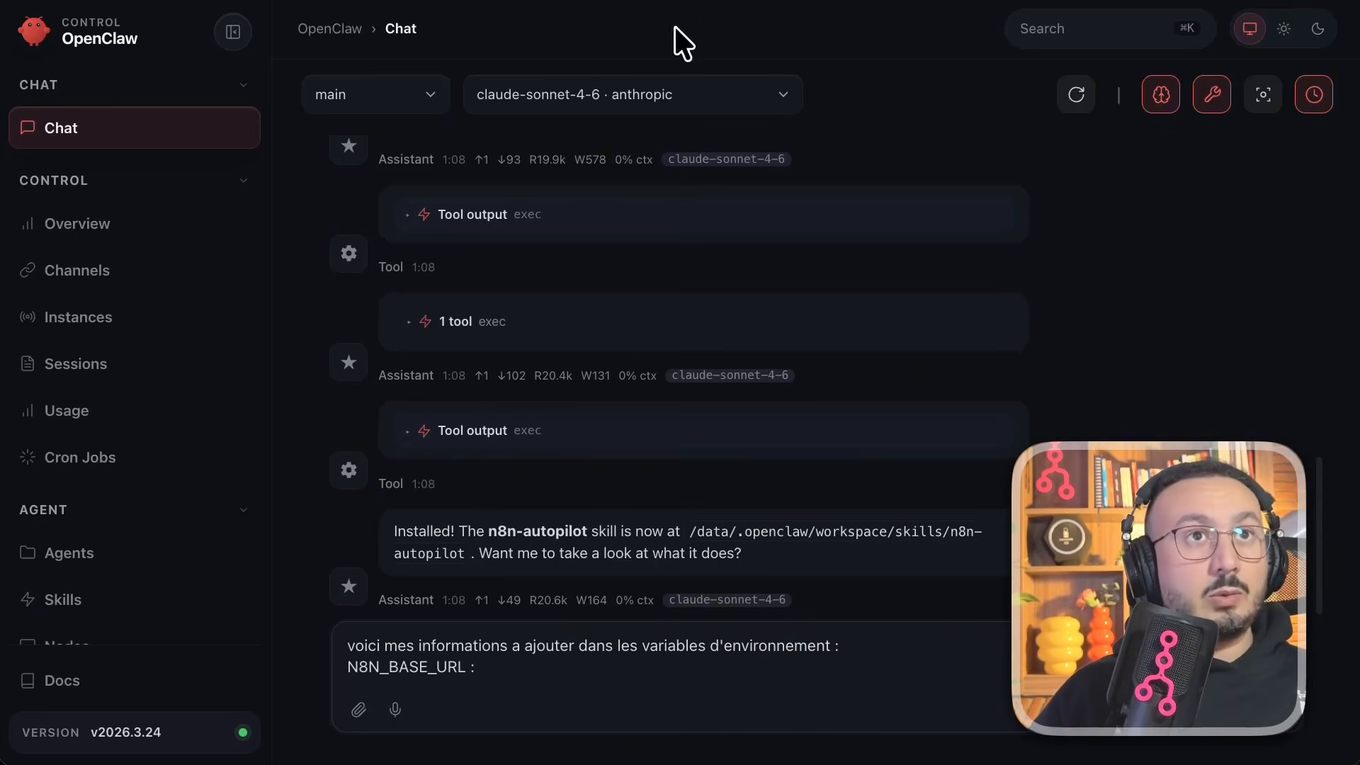
# Step: Copy the n8n instance's base URL from its workflows page and add it as the N8N_BASE_URL value in the OpenClaw message
pyautogui.hotkey('ctrl', 'Tab')
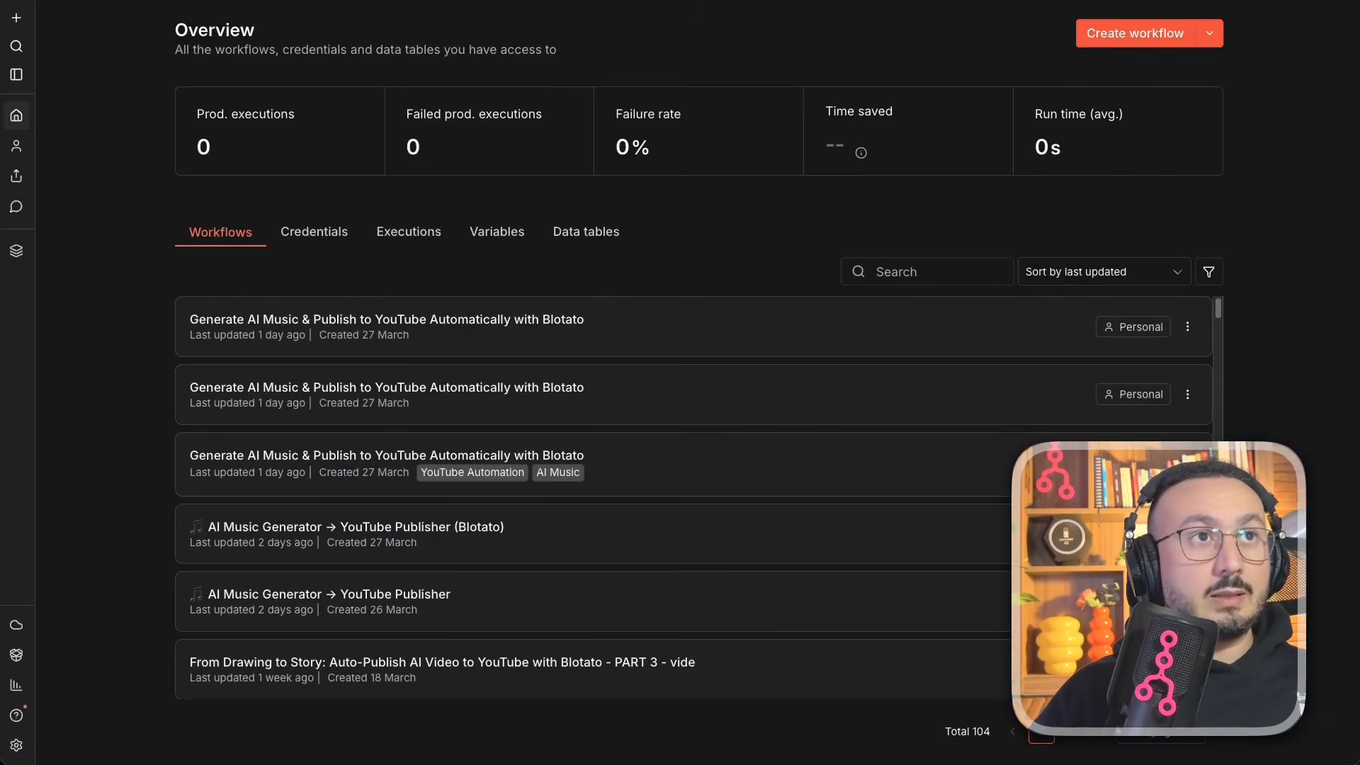
pyautogui.moveTo(304, 10)
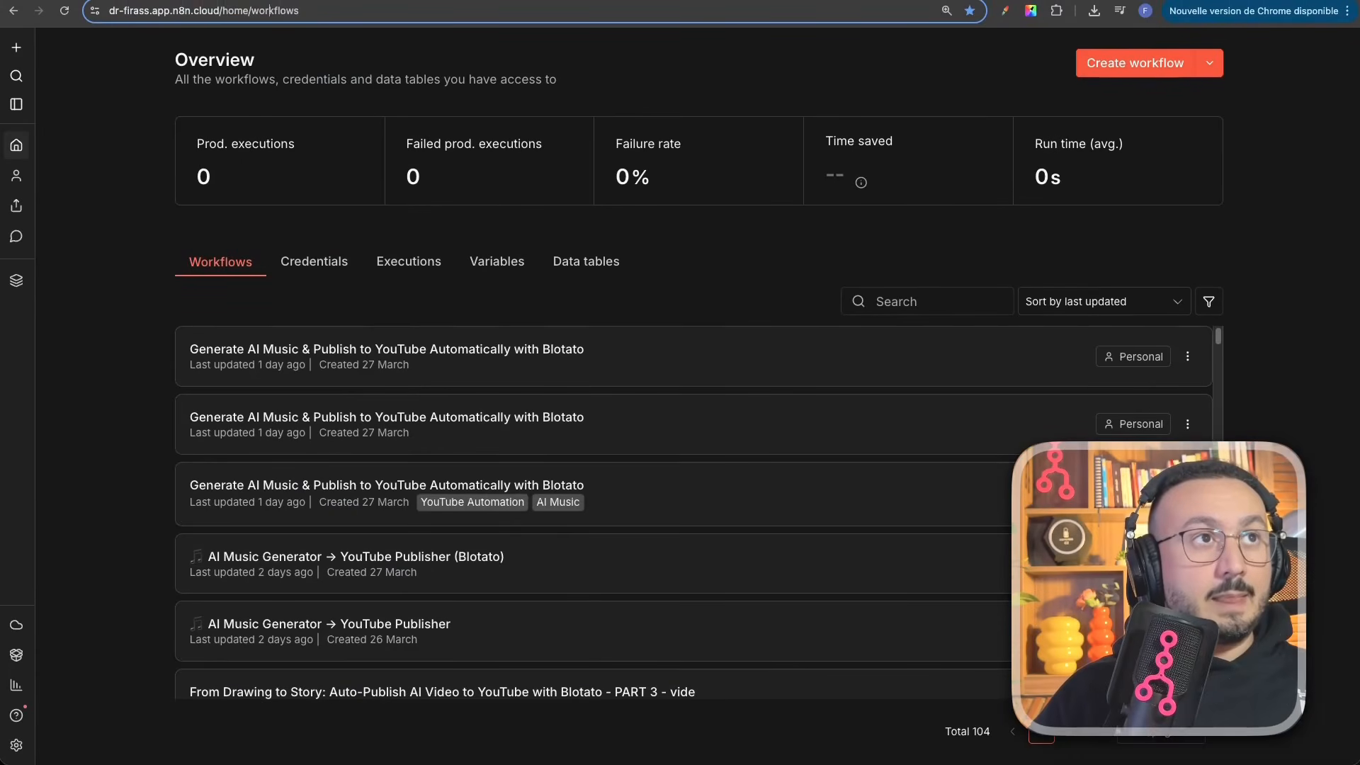
pyautogui.moveTo(221, 13); pyautogui.dragTo(99, 11)
pyautogui.press('super+c')
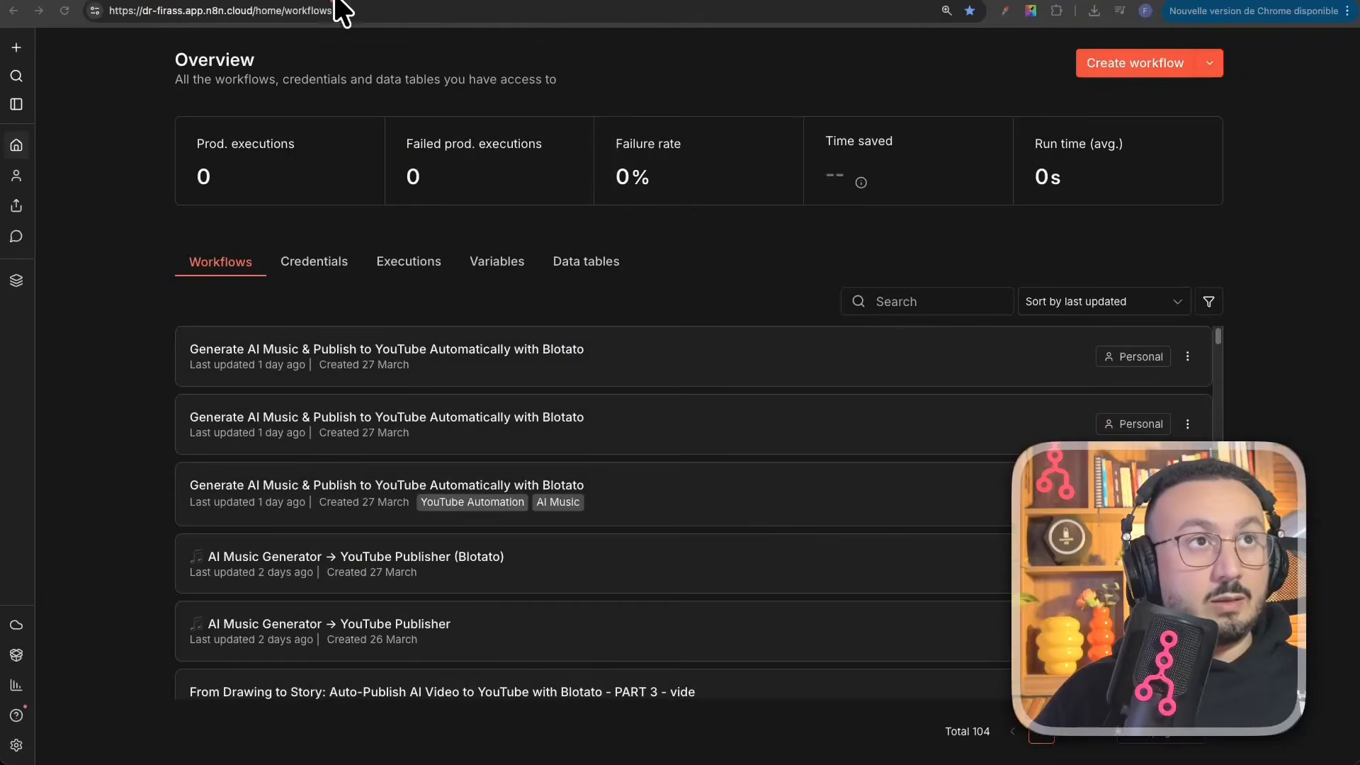
pyautogui.click(459, 2)
pyautogui.press('super+v')
pyautogui.hotkey('shift', 'Return')
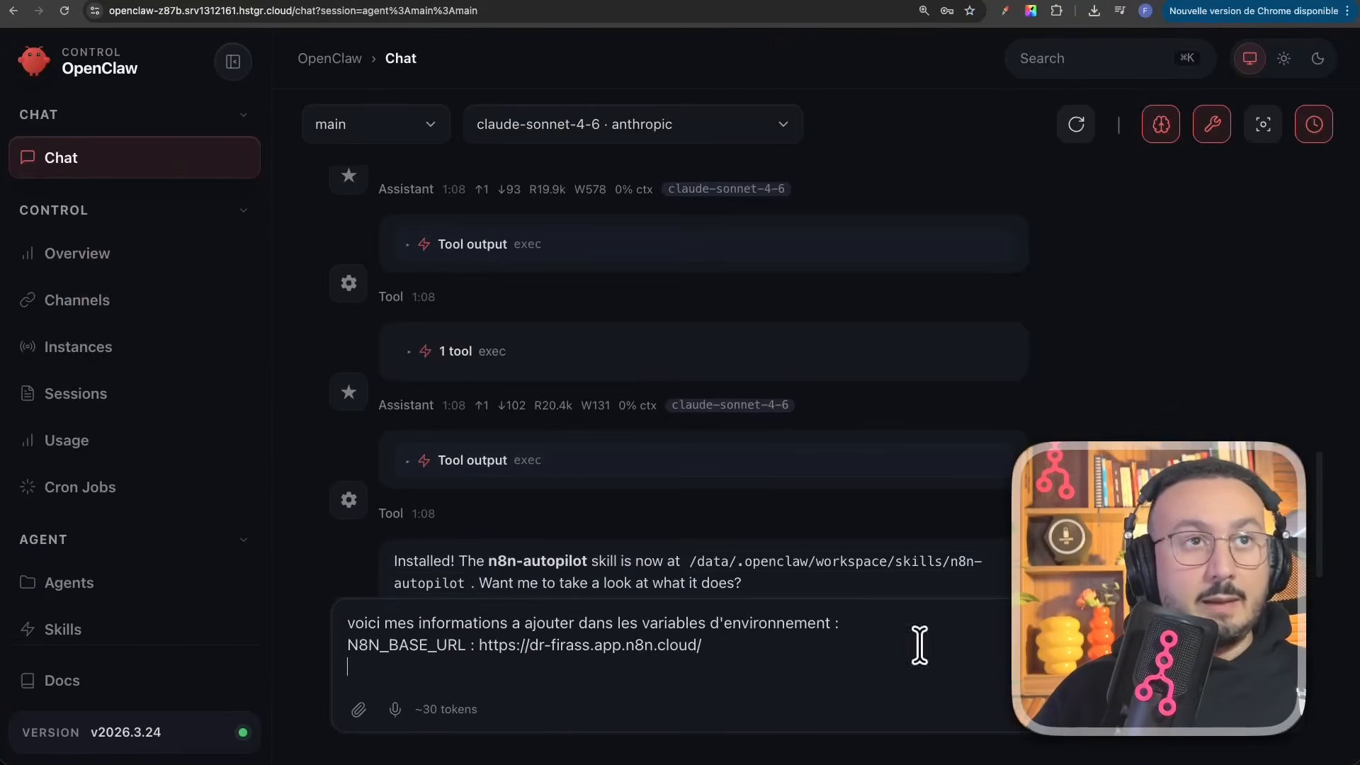
# Step: Switch to n8n's API settings and examine the API key creation form, its expiration choices and the paperclip key's options
pyautogui.click(1149, 2)
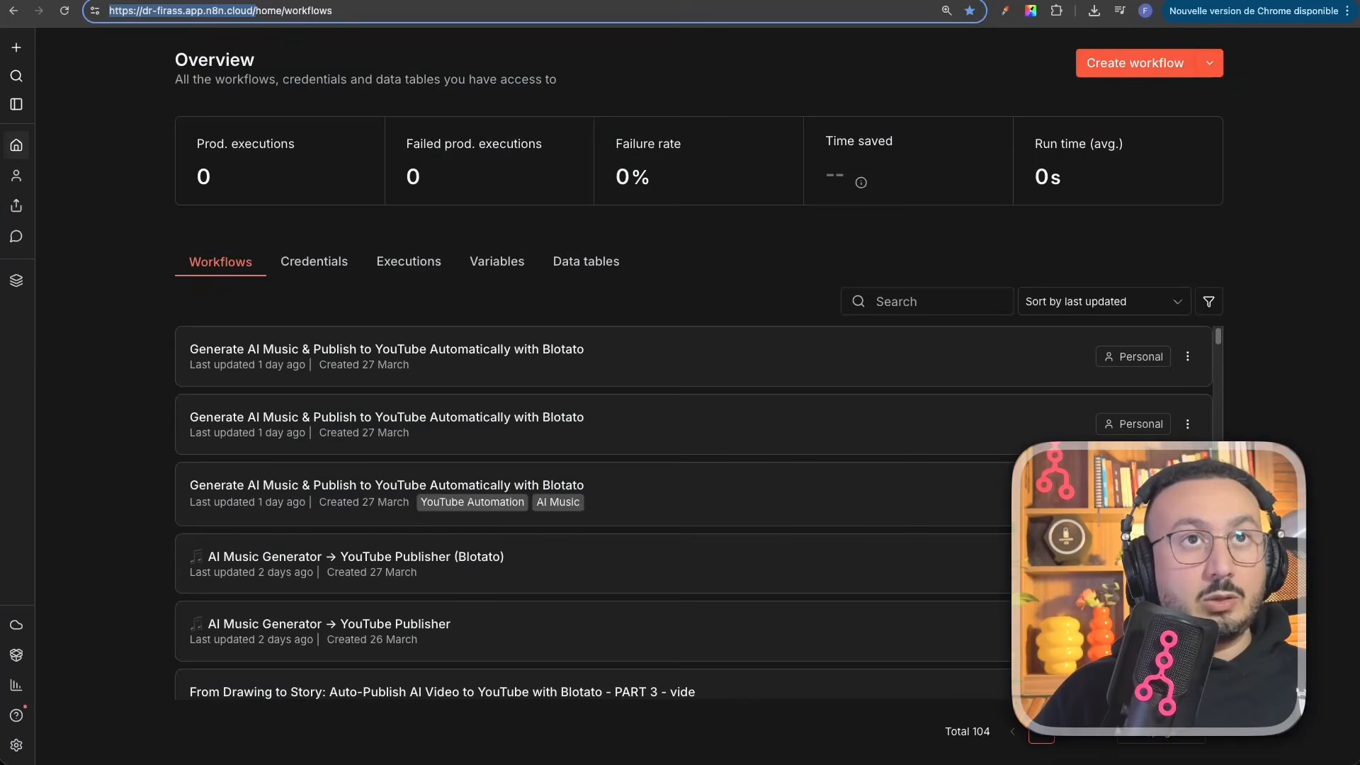
pyautogui.click(21, 743)
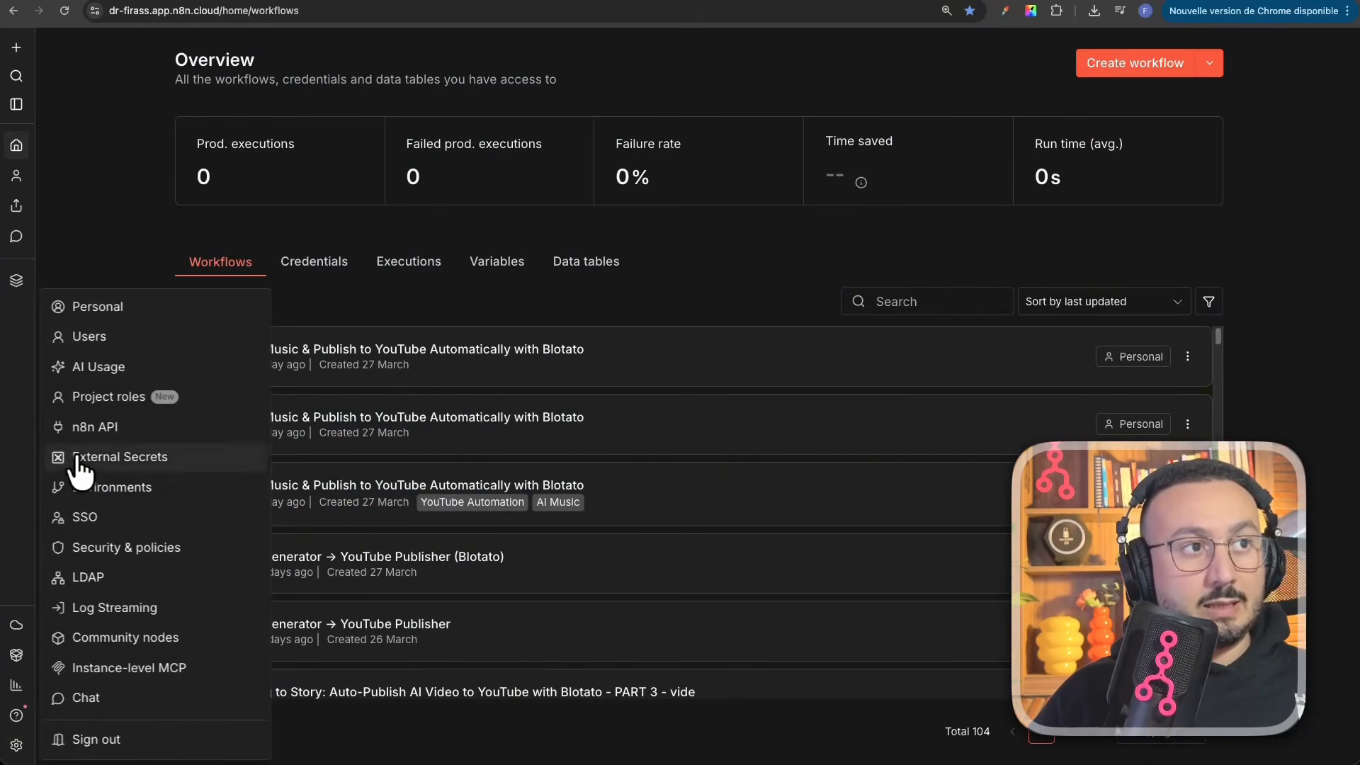
pyautogui.click(110, 426)
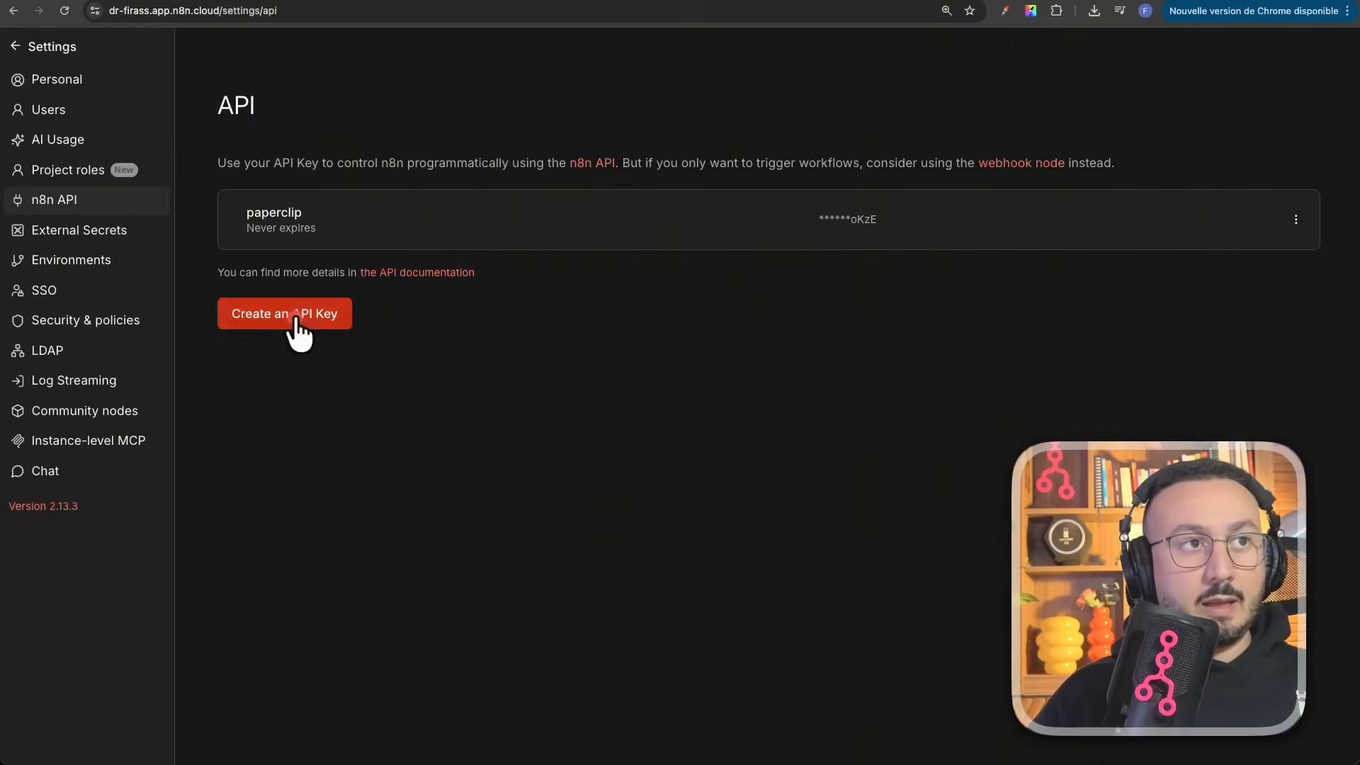
pyautogui.click(296, 323)
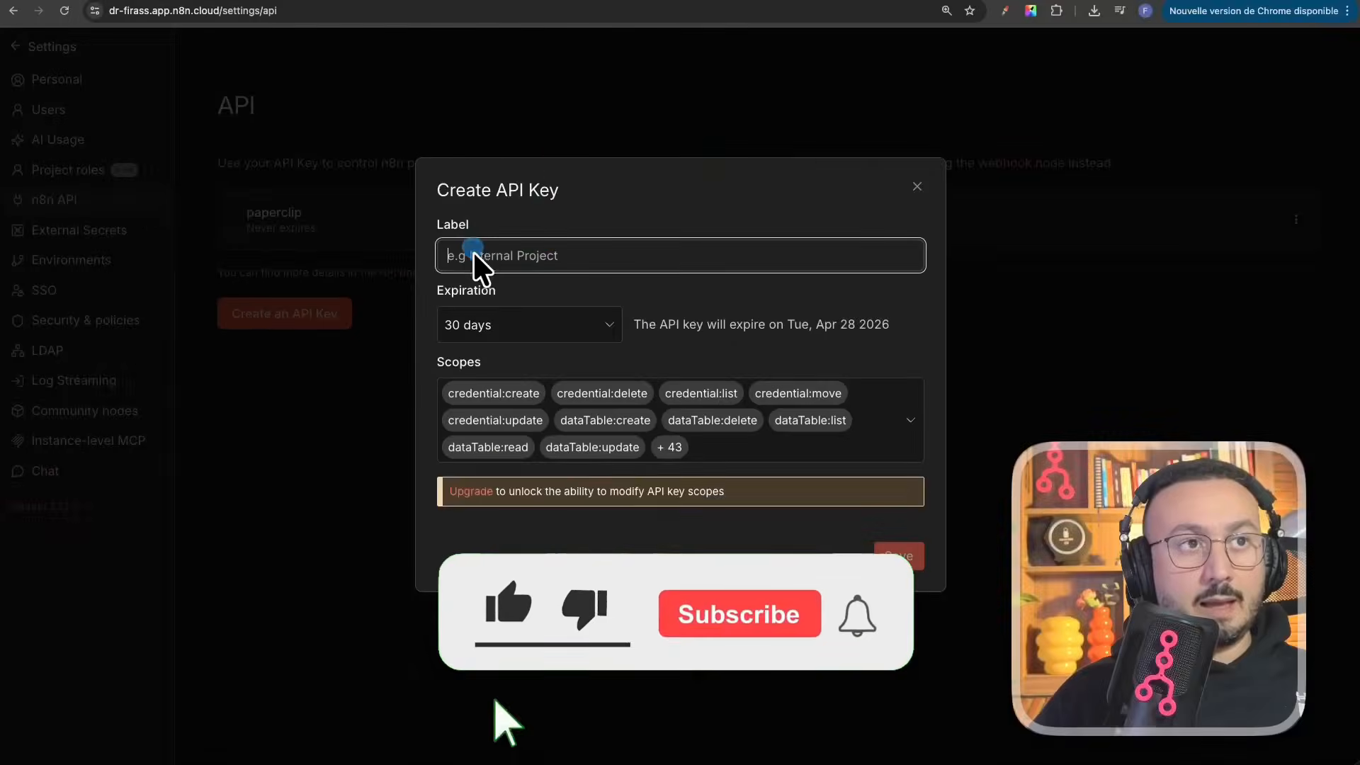
pyautogui.click(573, 324)
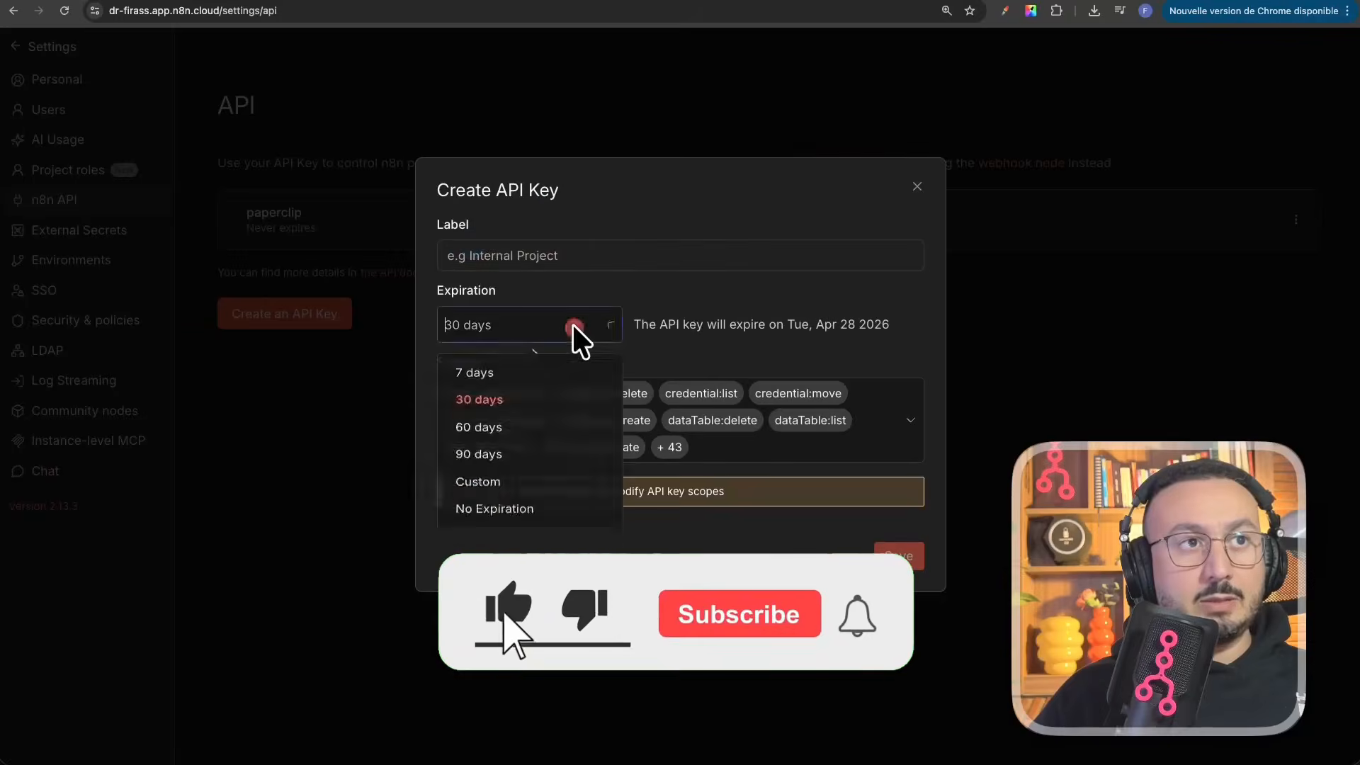
pyautogui.click(804, 234)
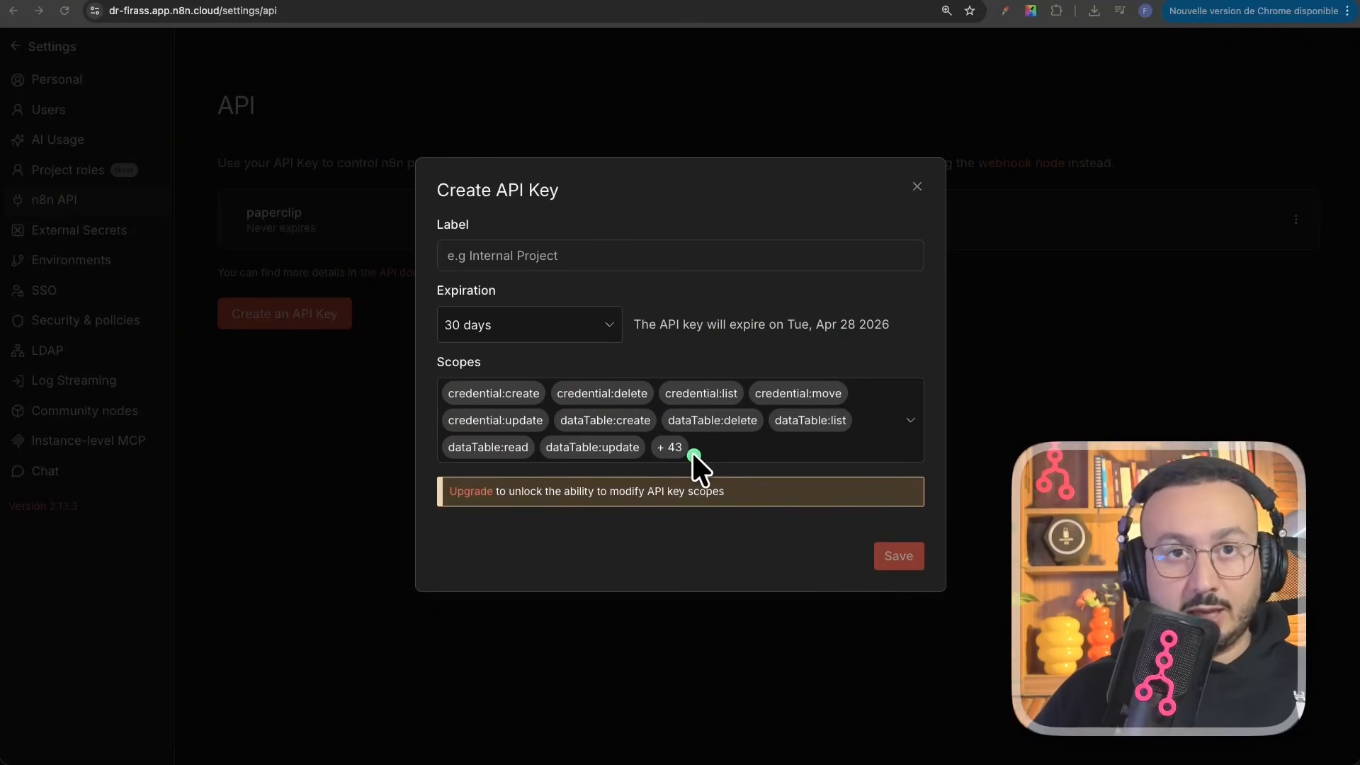
pyautogui.click(917, 186)
pyautogui.click(1295, 218)
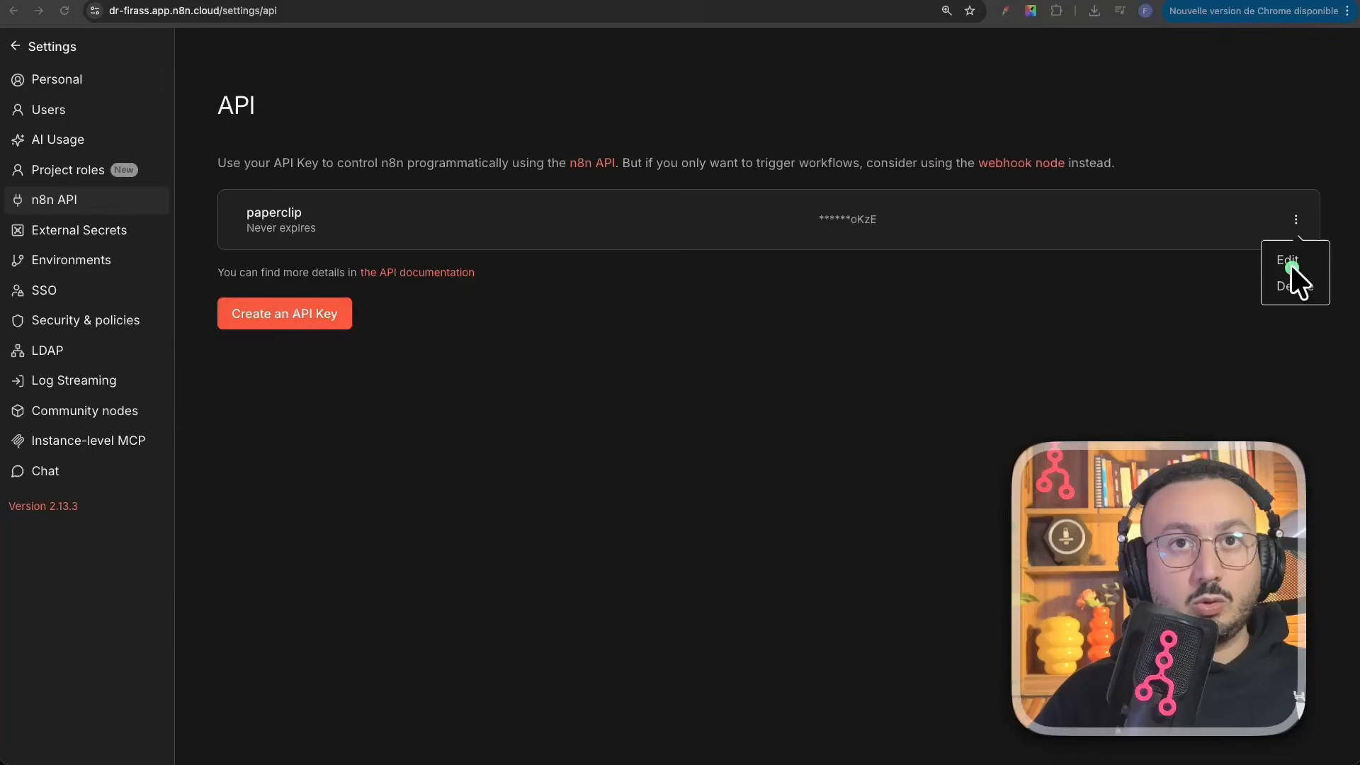
# Step: Copy the variable name N8N_API_KEY from the ClawHub runtime requirements and add it on the next line of the OpenClaw message
pyautogui.rightClick(548, 442)
pyautogui.click(936, 89)
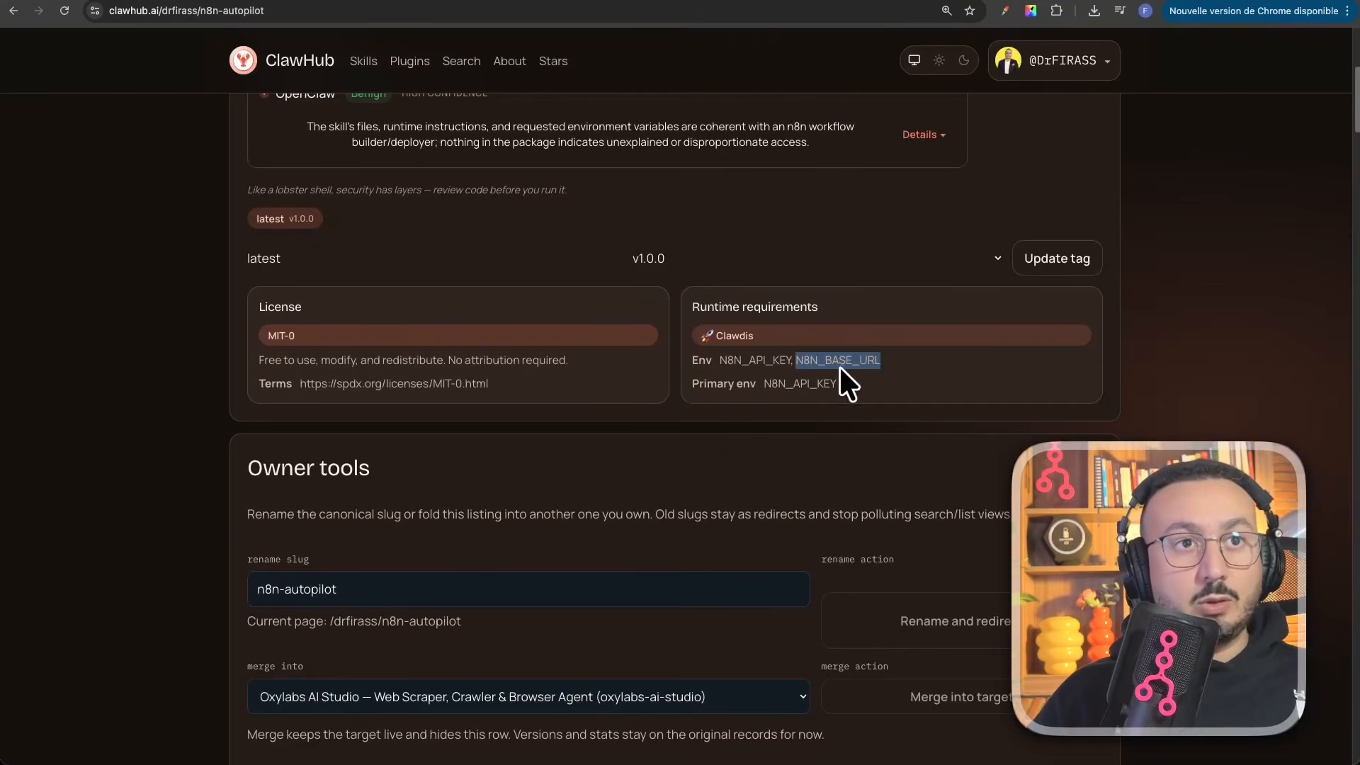
pyautogui.moveTo(866, 381); pyautogui.dragTo(763, 384)
pyautogui.press('super+c')
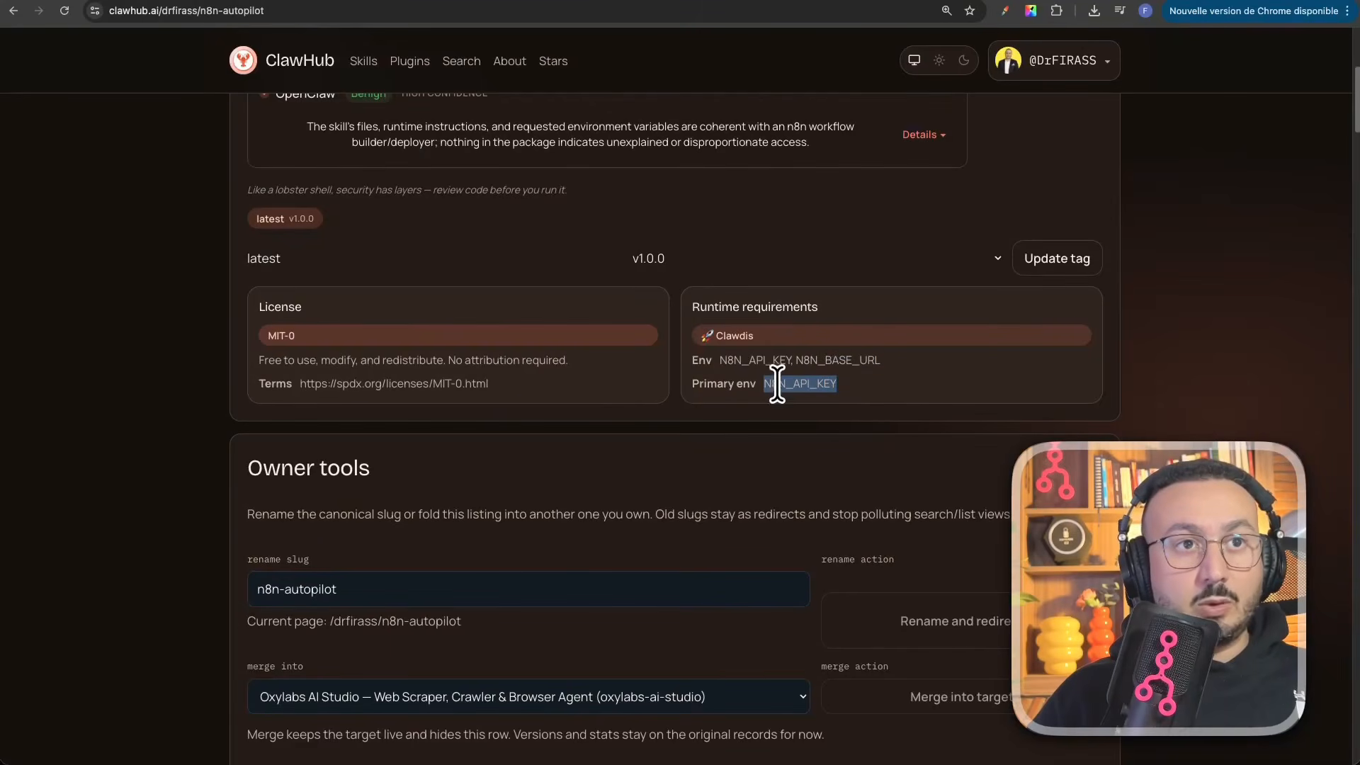
pyautogui.click(340, 2)
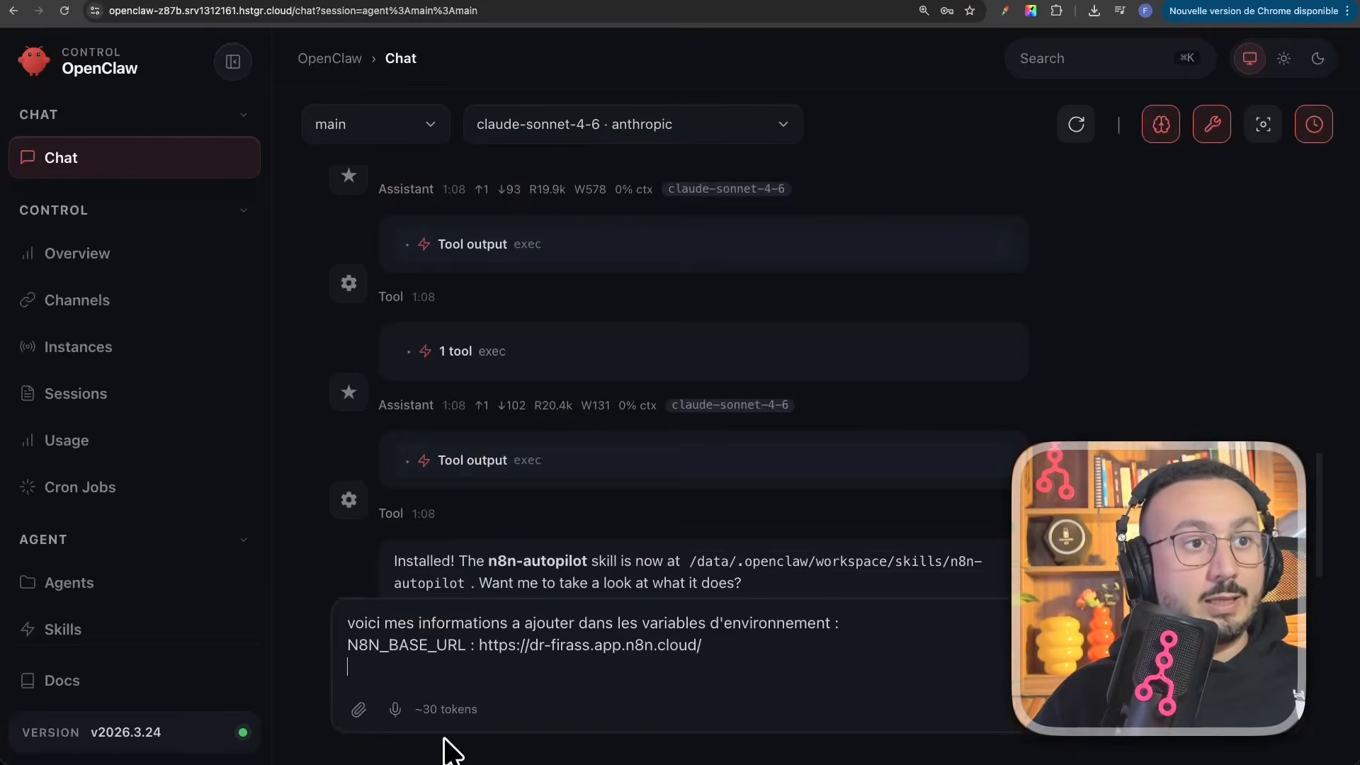
pyautogui.press('super+v')
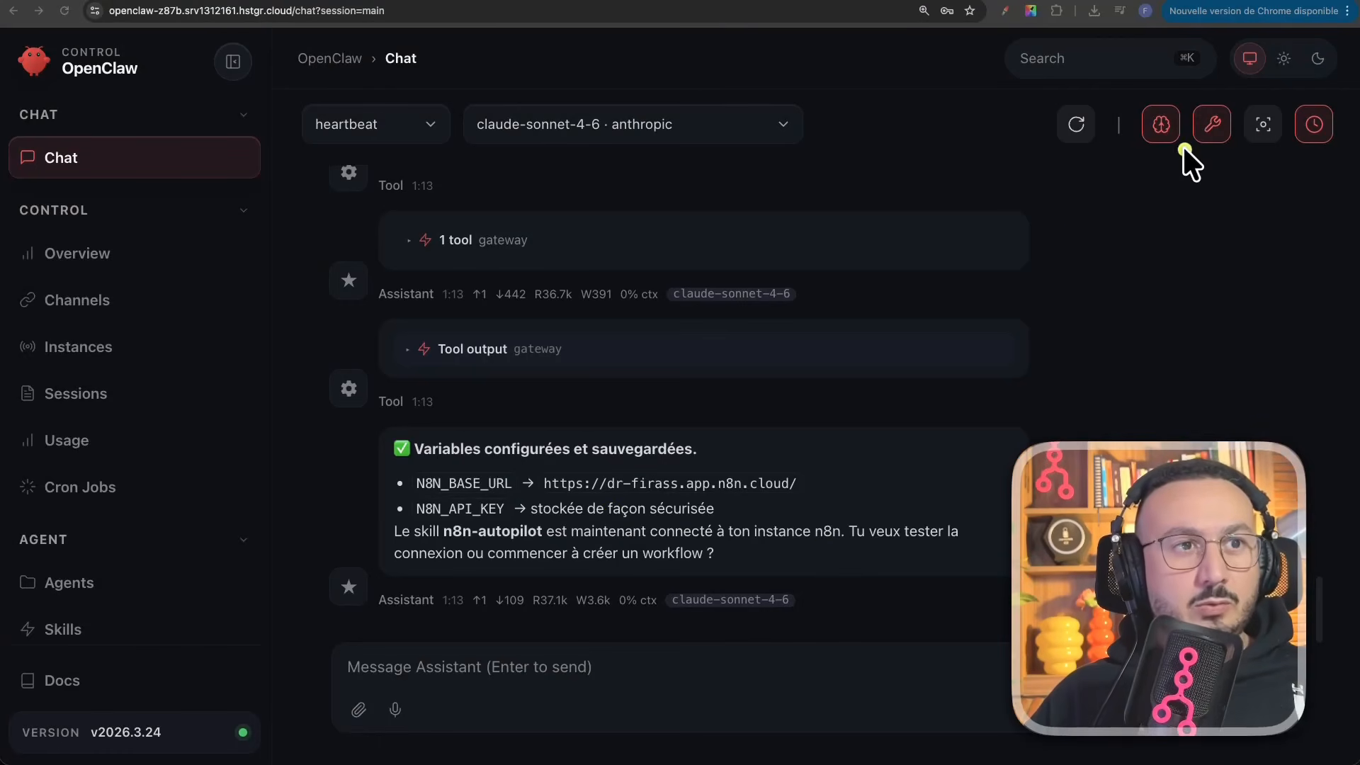
# Step: Send the assistant the request "lister tous mes workflows qui existent dans mon instance, donner juste leur noms"
pyautogui.click(586, 657)
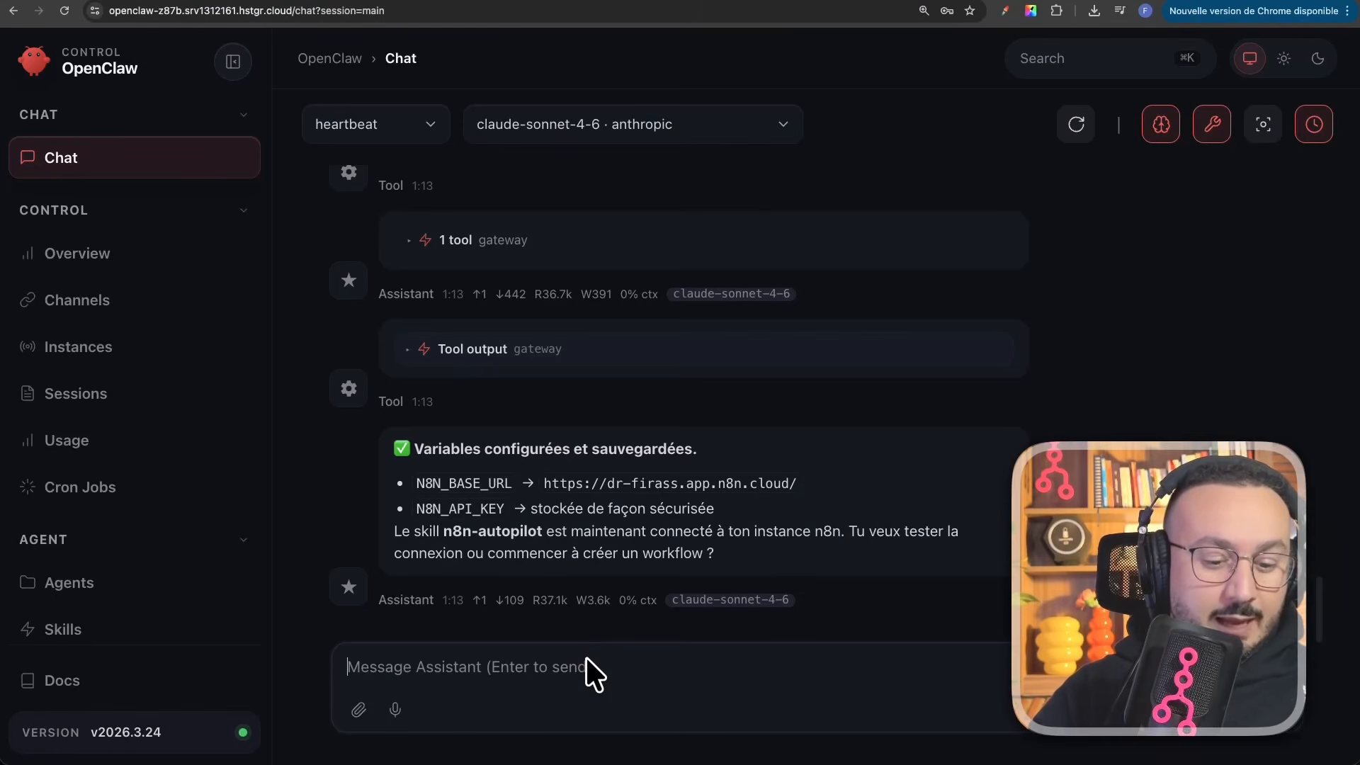
pyautogui.write('lister tous mes work')
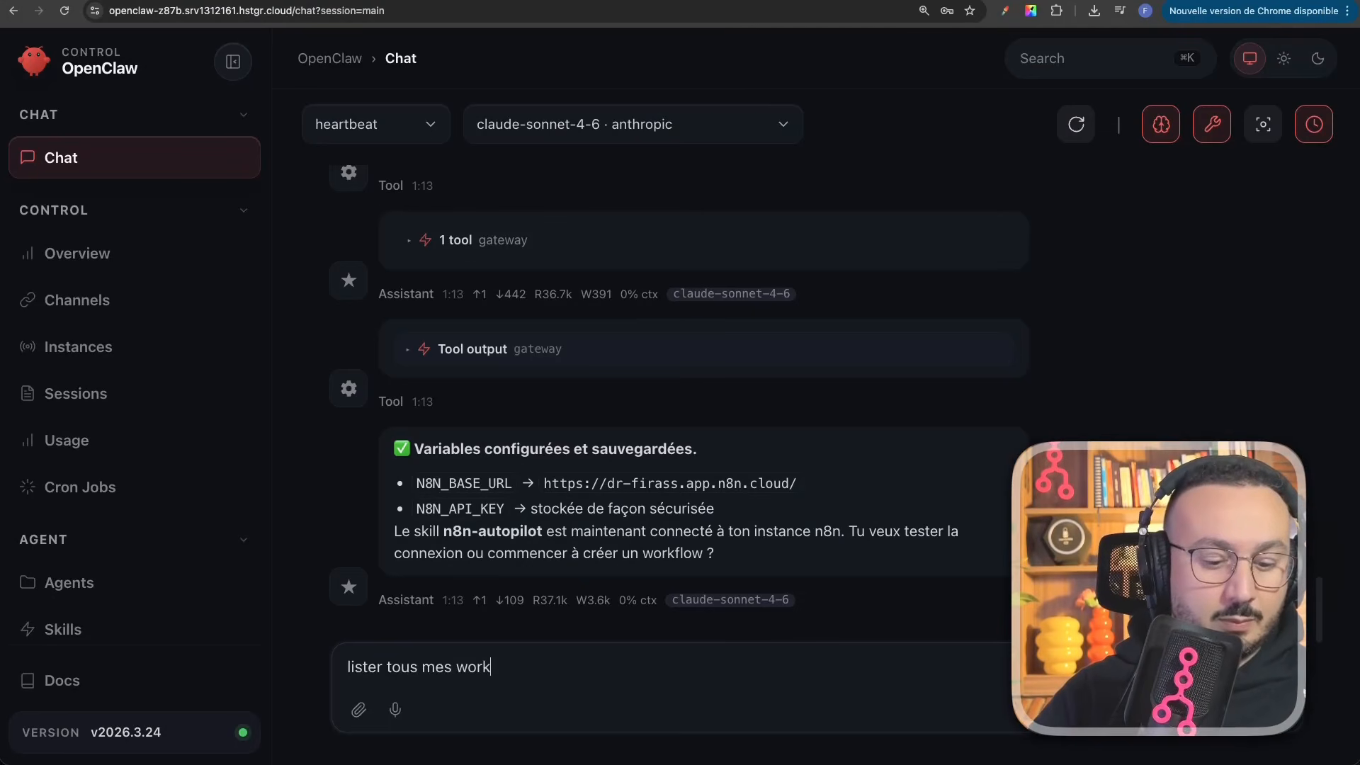
pyautogui.write('flows')
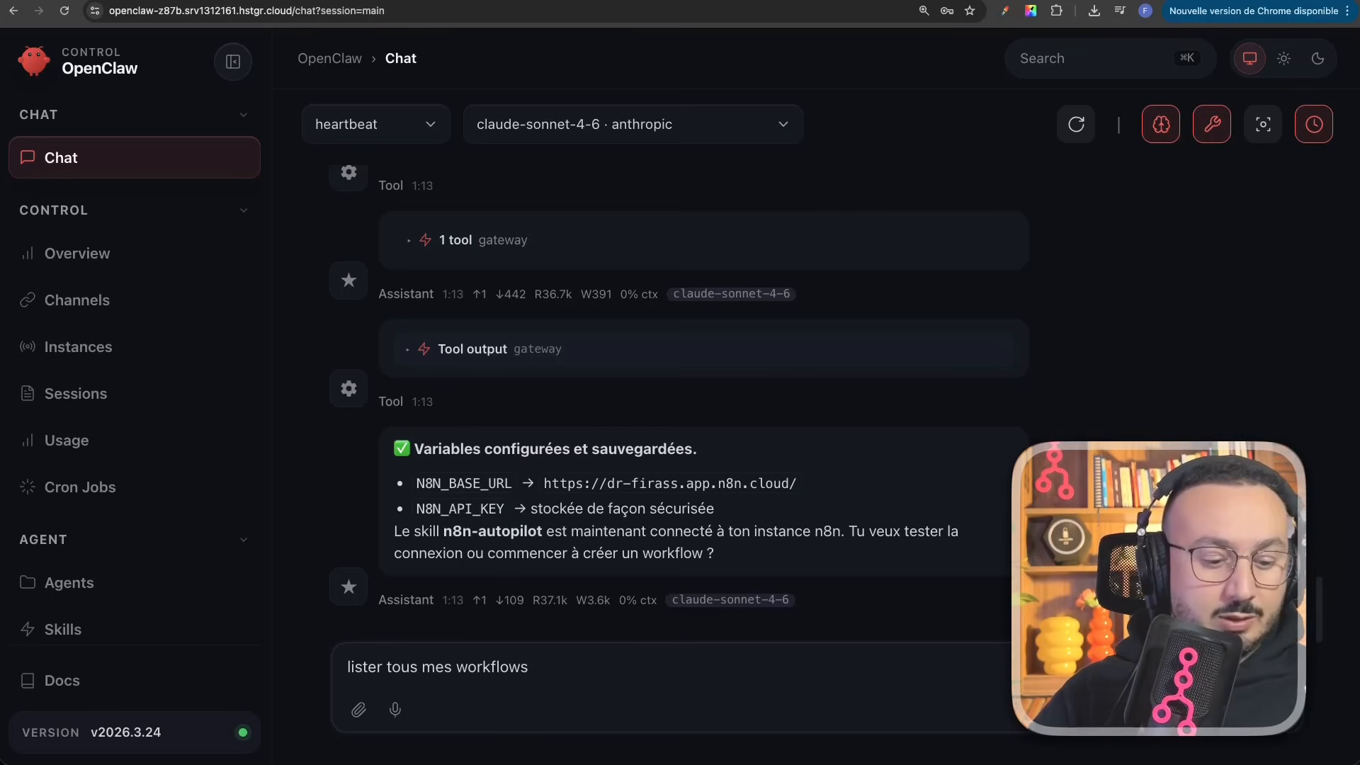
pyautogui.write(' qui existe nt dans mon insta')
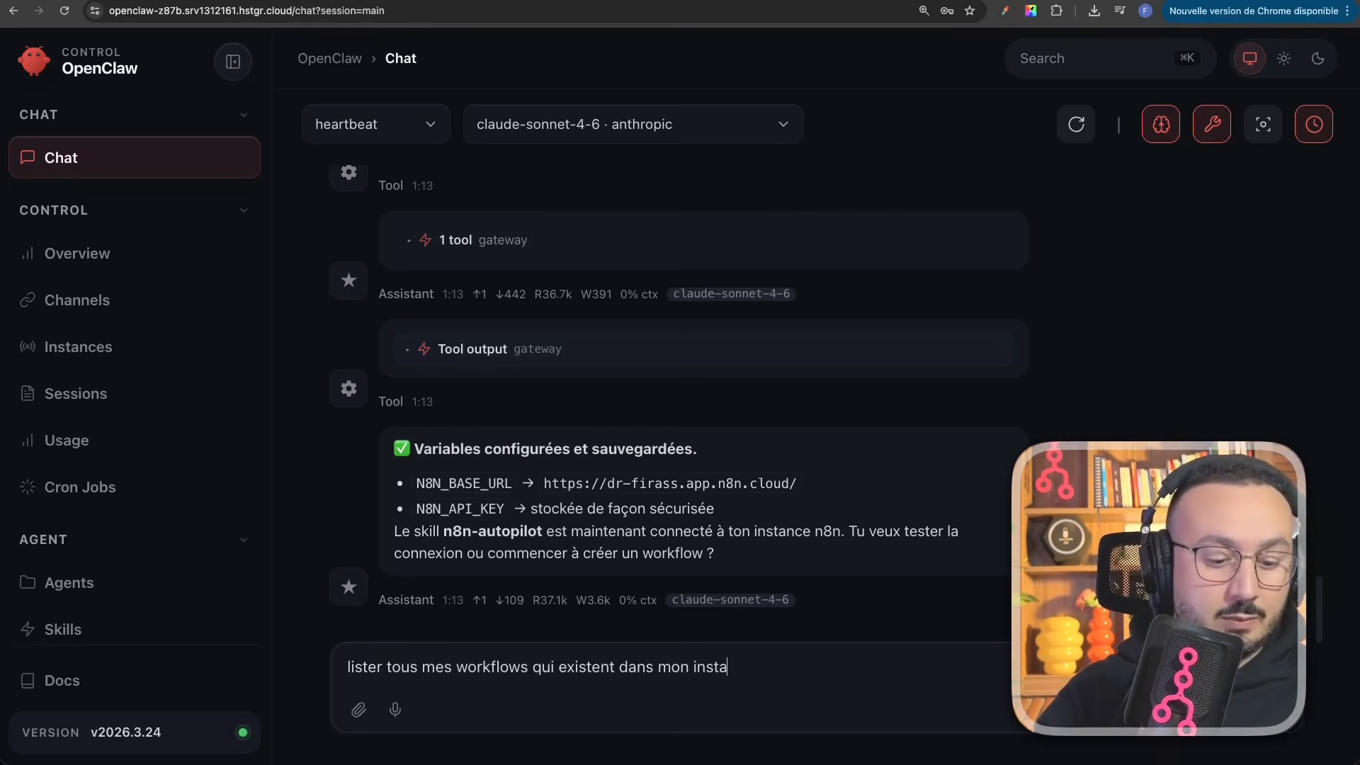
pyautogui.write('nce, donner juste leur nom')
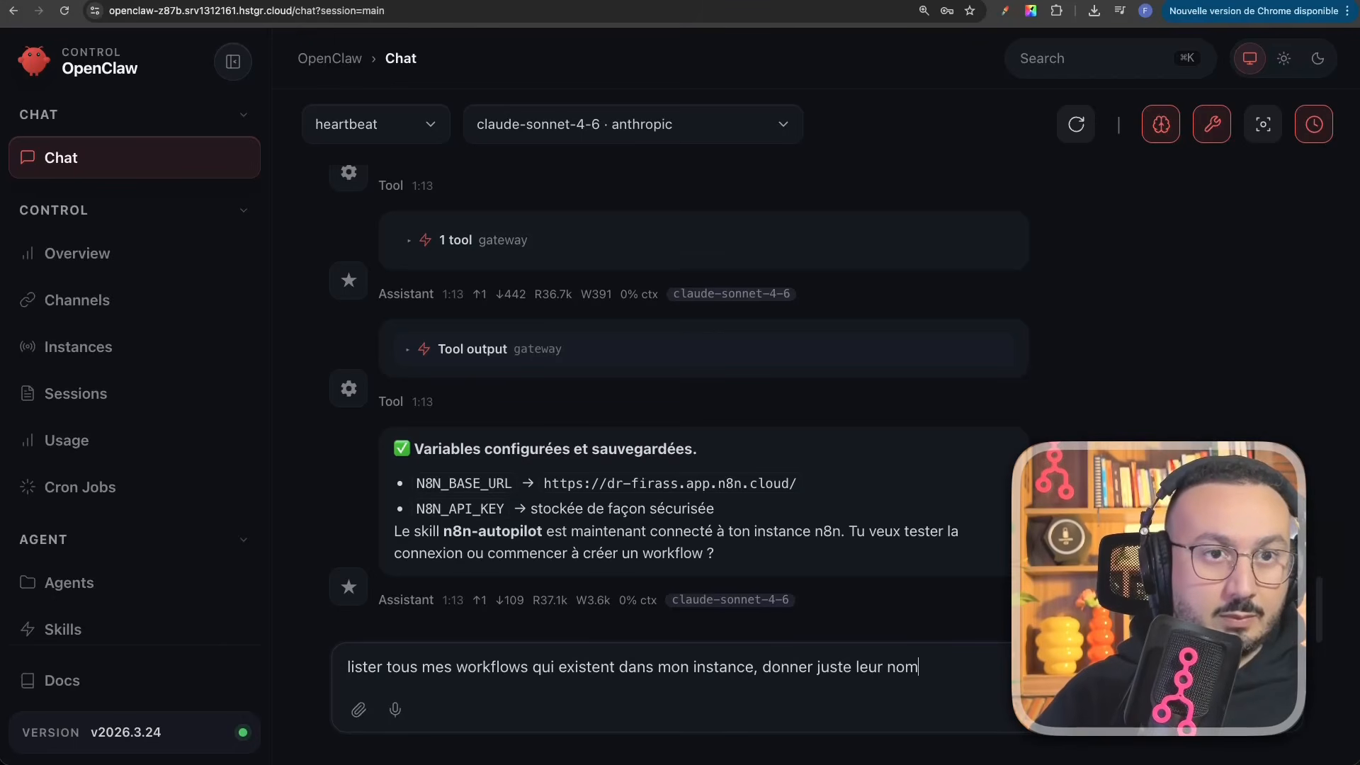
pyautogui.write('s')
pyautogui.press('Return')
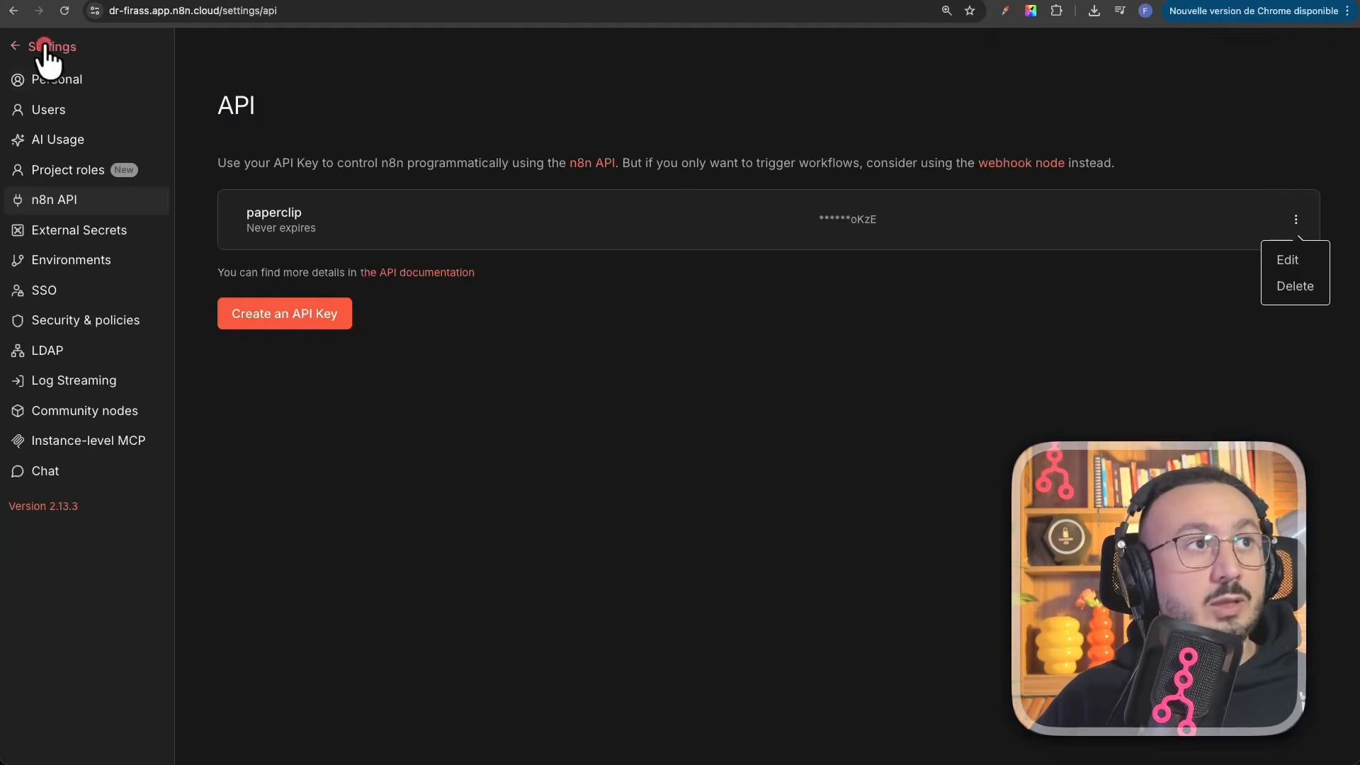
# Step: Return from n8n's API settings to the overview and look through the list of workflows
pyautogui.click(43, 48)
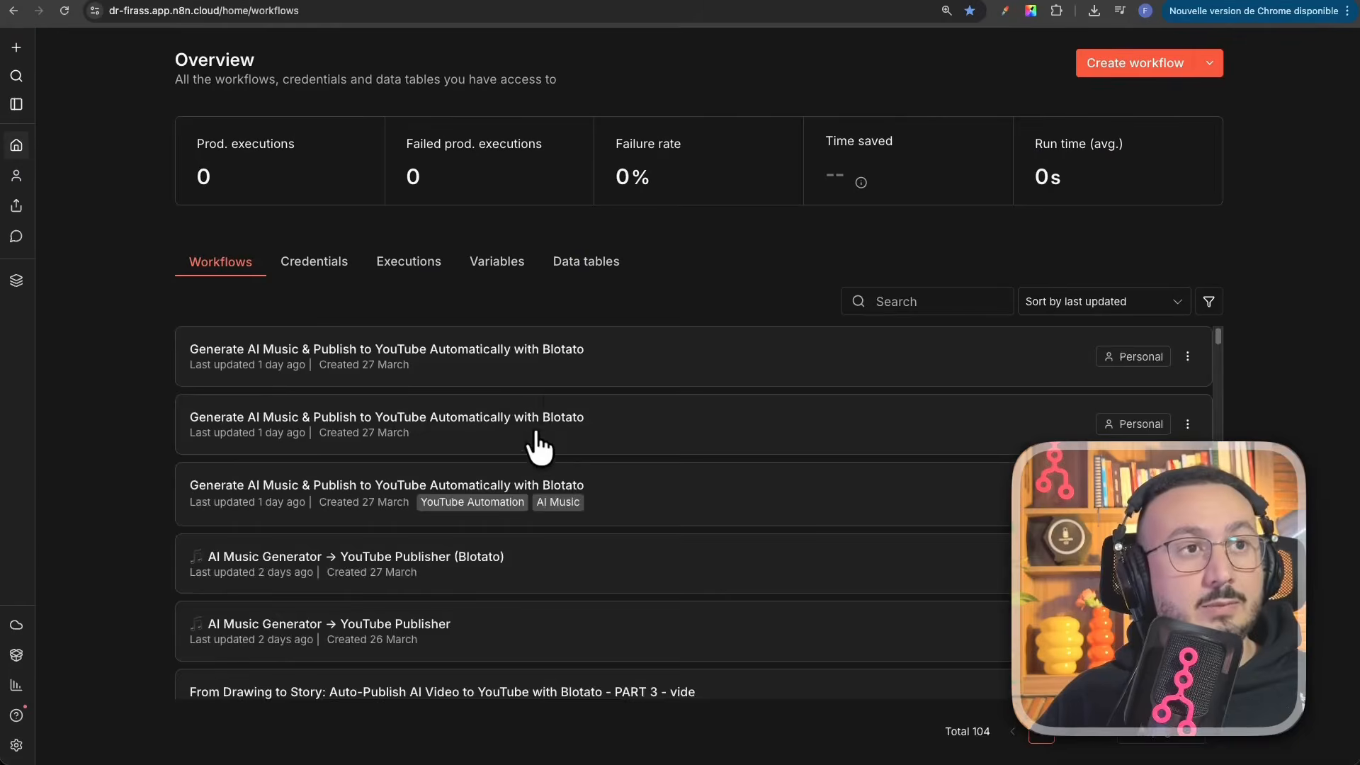
pyautogui.scroll(-15, 540, 446)
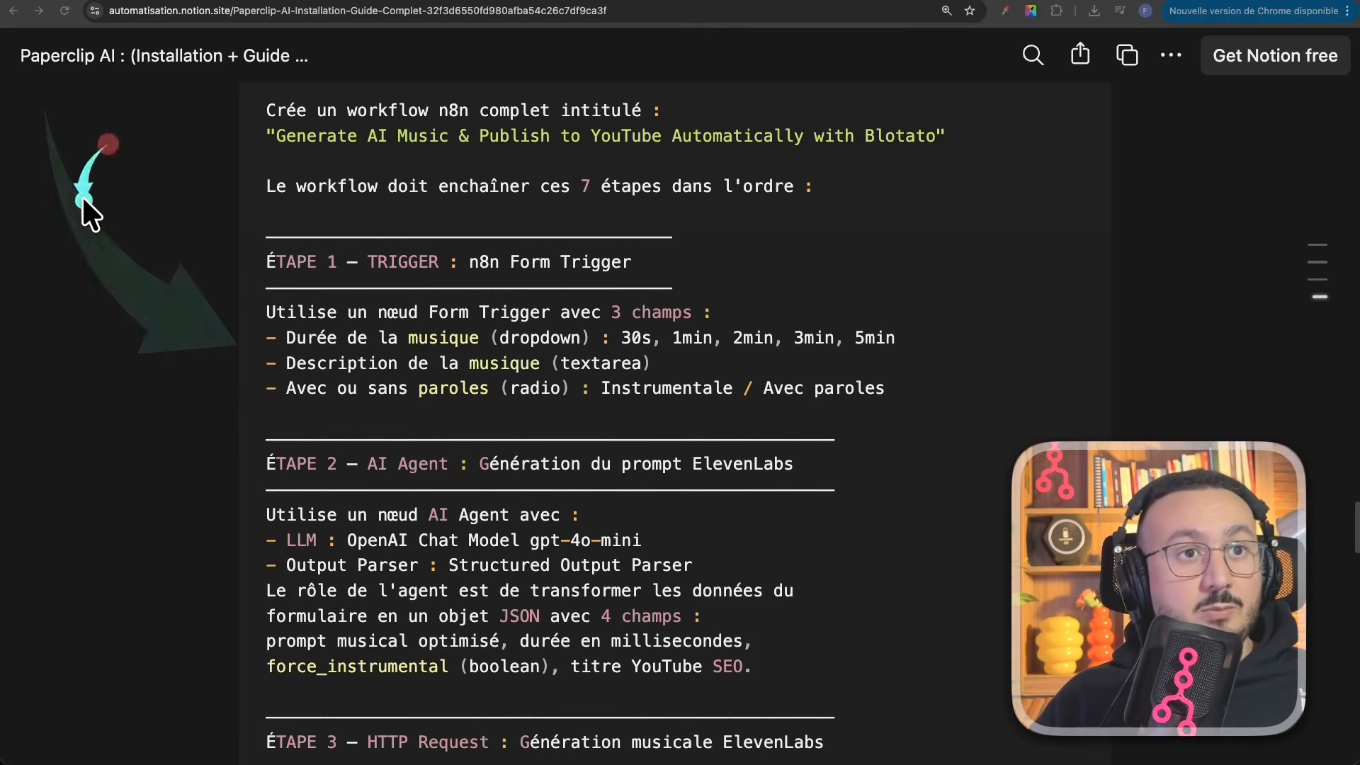
# Step: Read the Notion guide's prompt for the AI music to YouTube workflow, from the form trigger through the Blotato publishing step
pyautogui.scroll(-1, 716, 486)
pyautogui.scroll(-5, 720, 484)
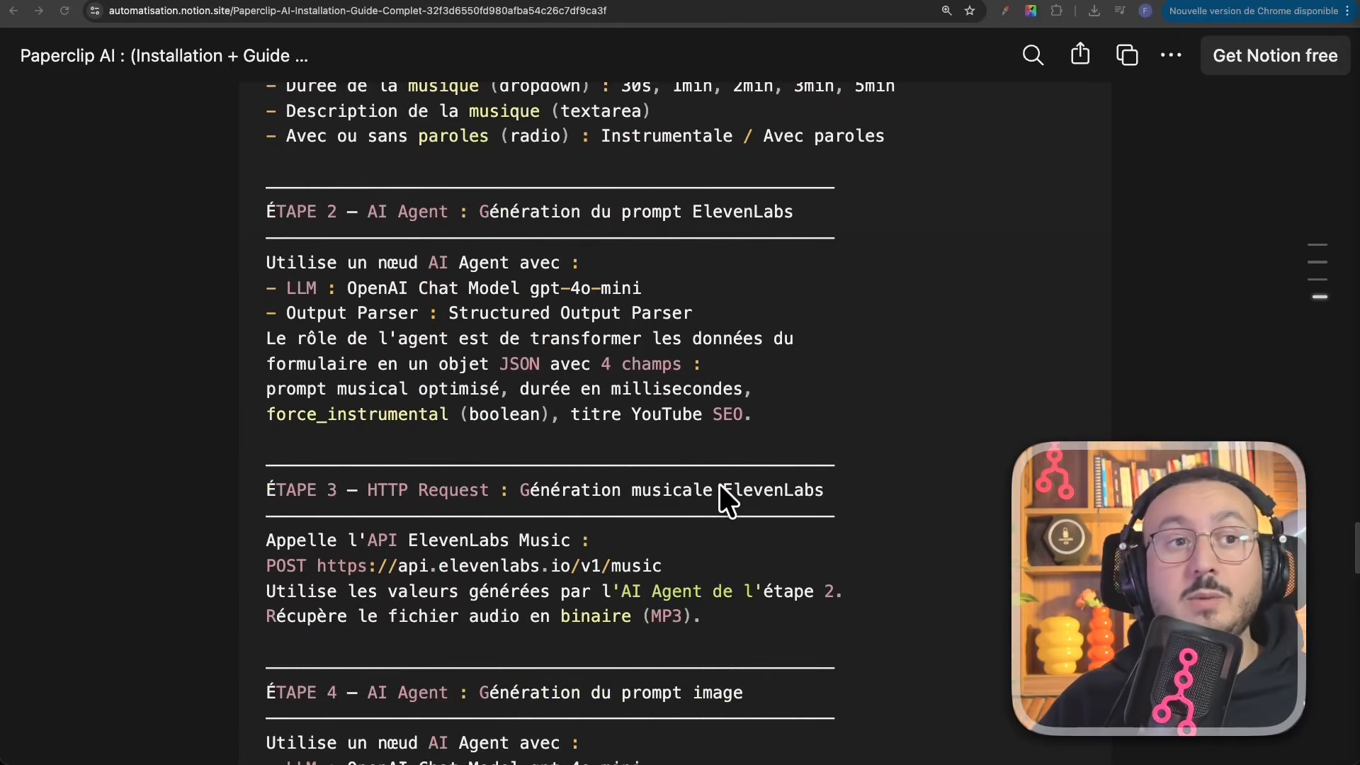
pyautogui.scroll(-3, 720, 484)
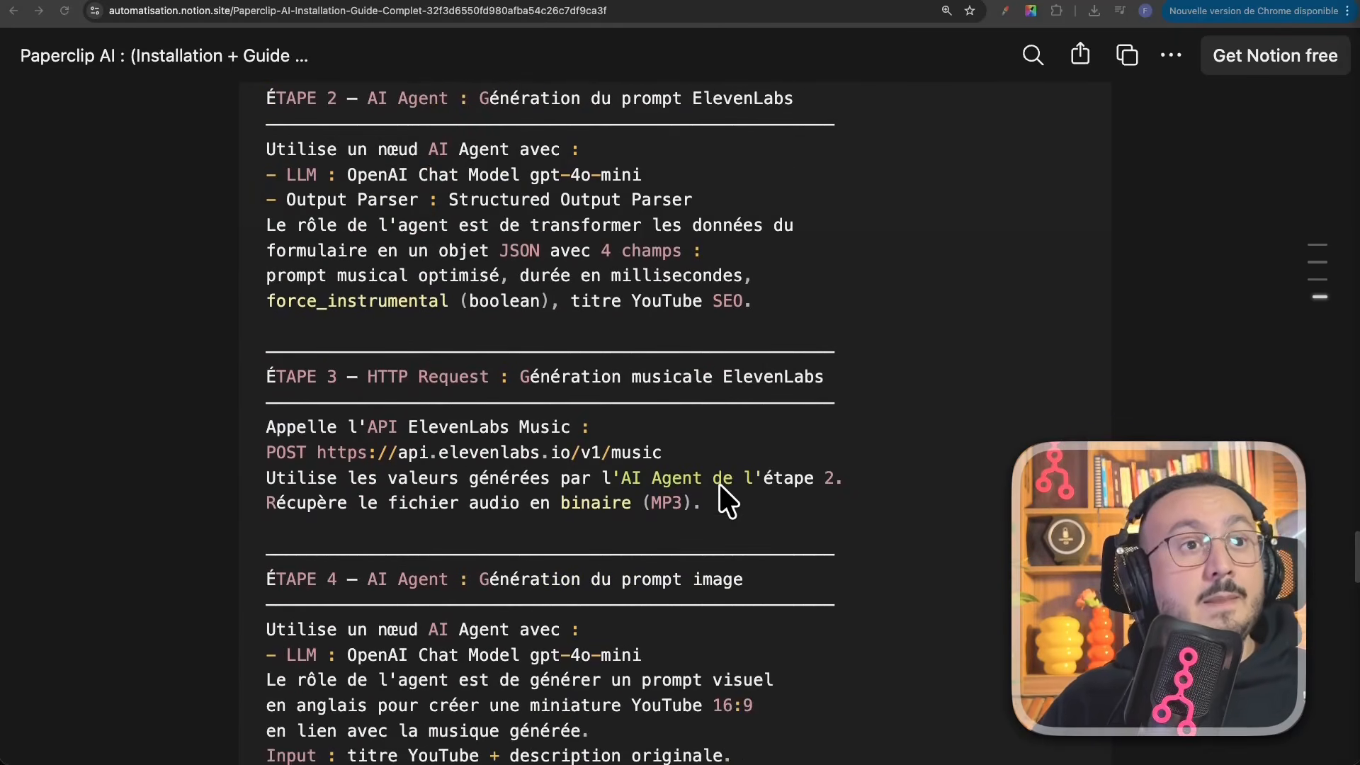
pyautogui.scroll(-3, 720, 483)
pyautogui.moveTo(57, 104)
pyautogui.mouseDown()
pyautogui.moveTo(245, 333)
pyautogui.moveTo(266, 330)
pyautogui.moveTo(42, 235)
pyautogui.moveTo(244, 591)
pyautogui.mouseUp()
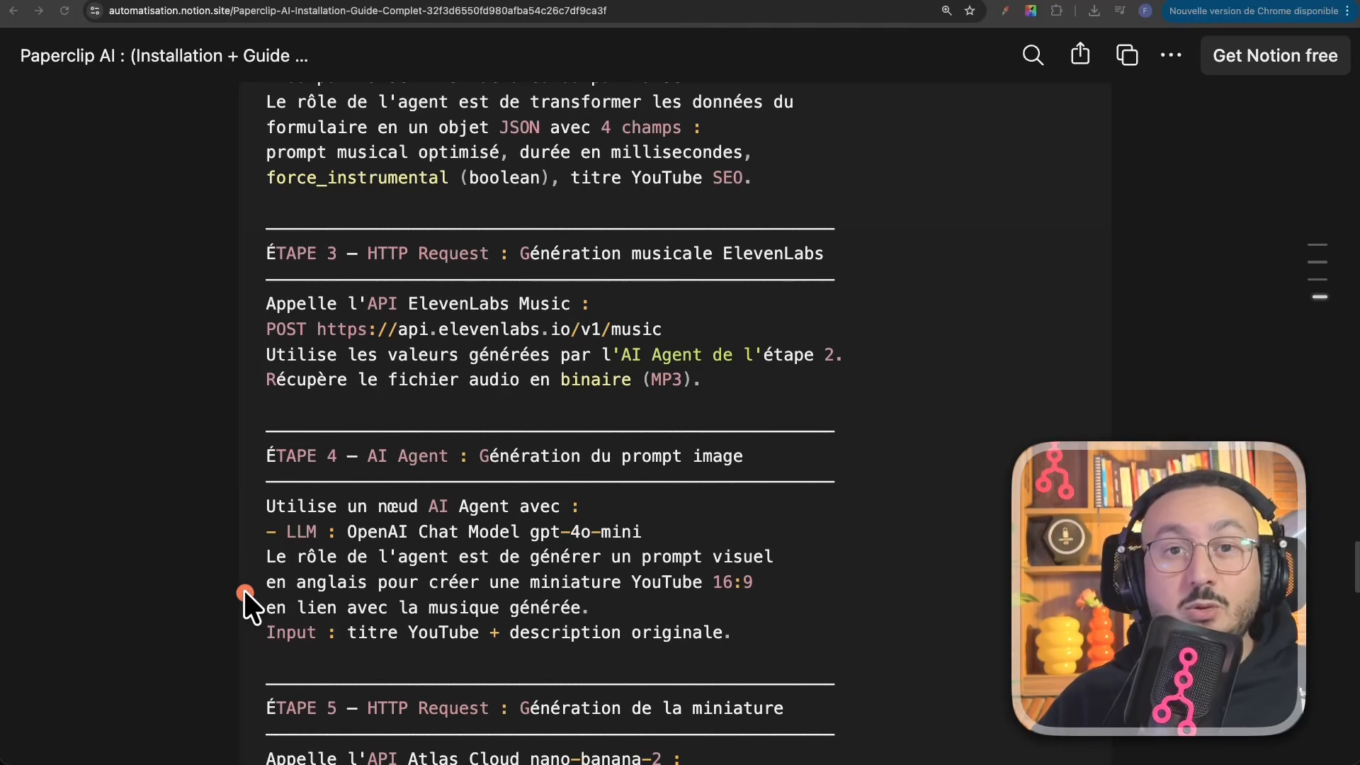
pyautogui.scroll(-5, 194, 545)
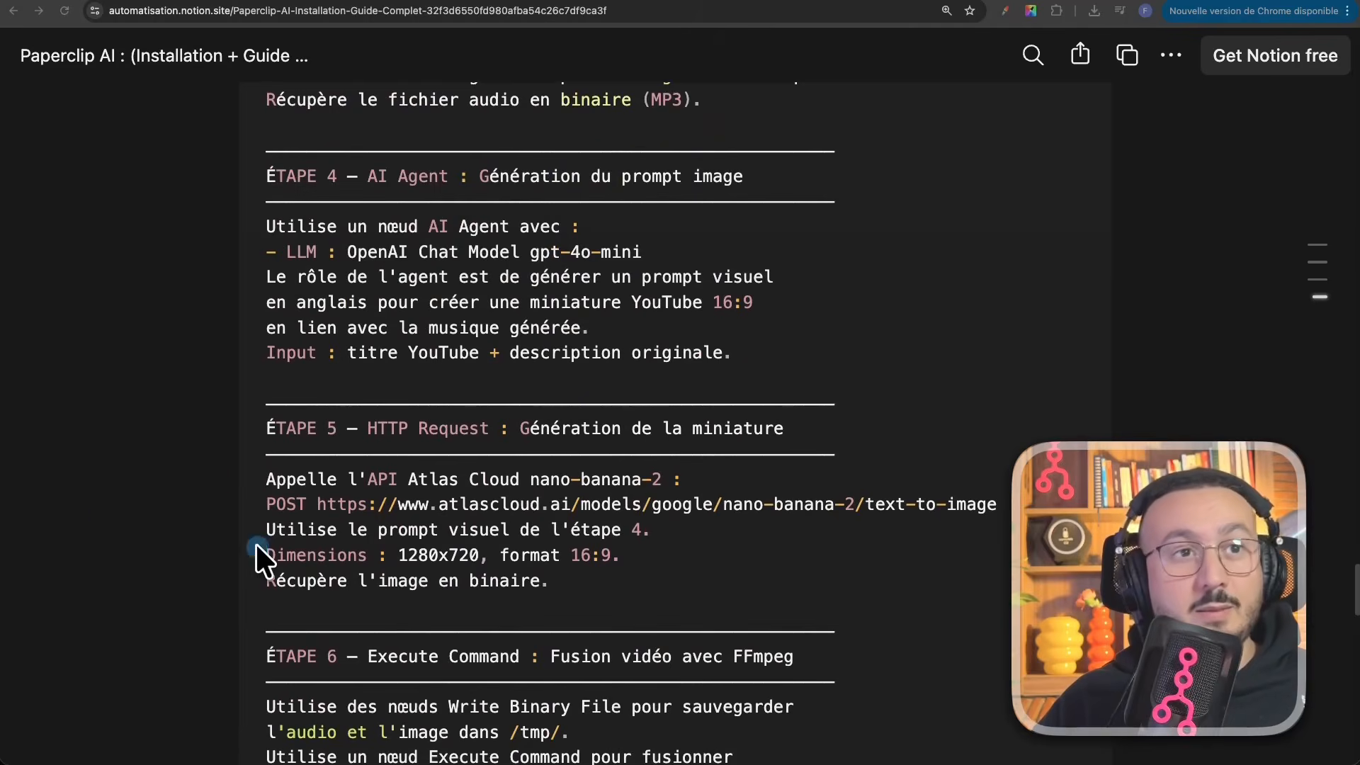
pyautogui.scroll(-2, 256, 545)
pyautogui.scroll(-4, 257, 545)
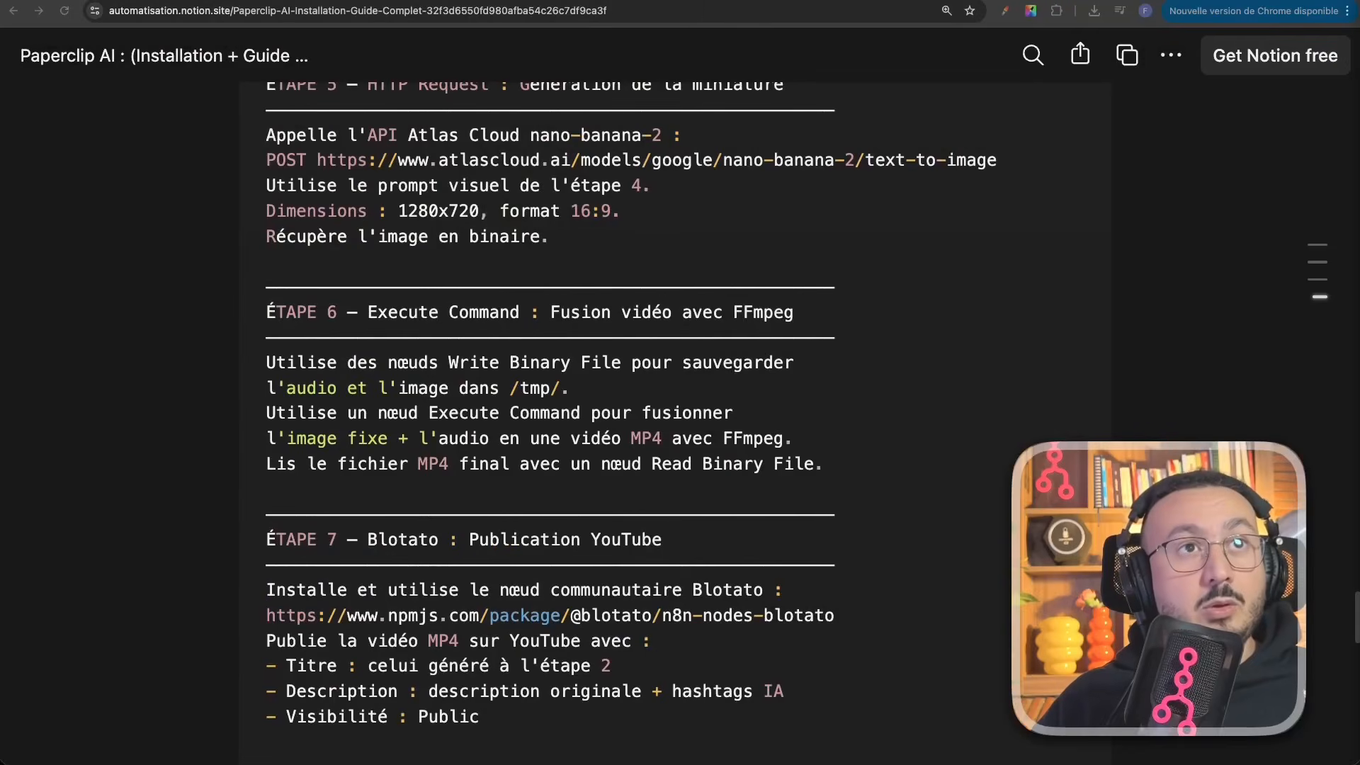
# Step: Switch to n8n, show the credentials list and copy the "Workflows" and "Credentials" labels
pyautogui.click(809, 0)
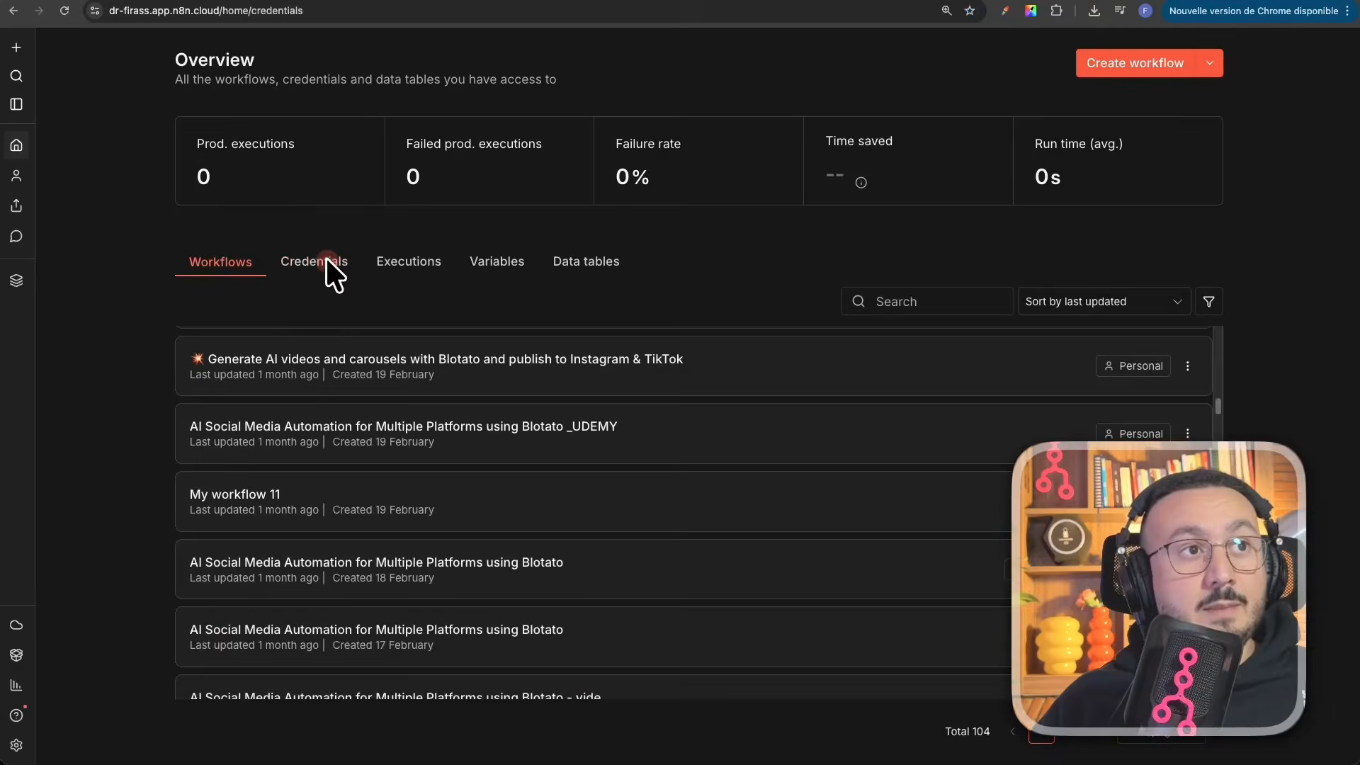
pyautogui.click(327, 266)
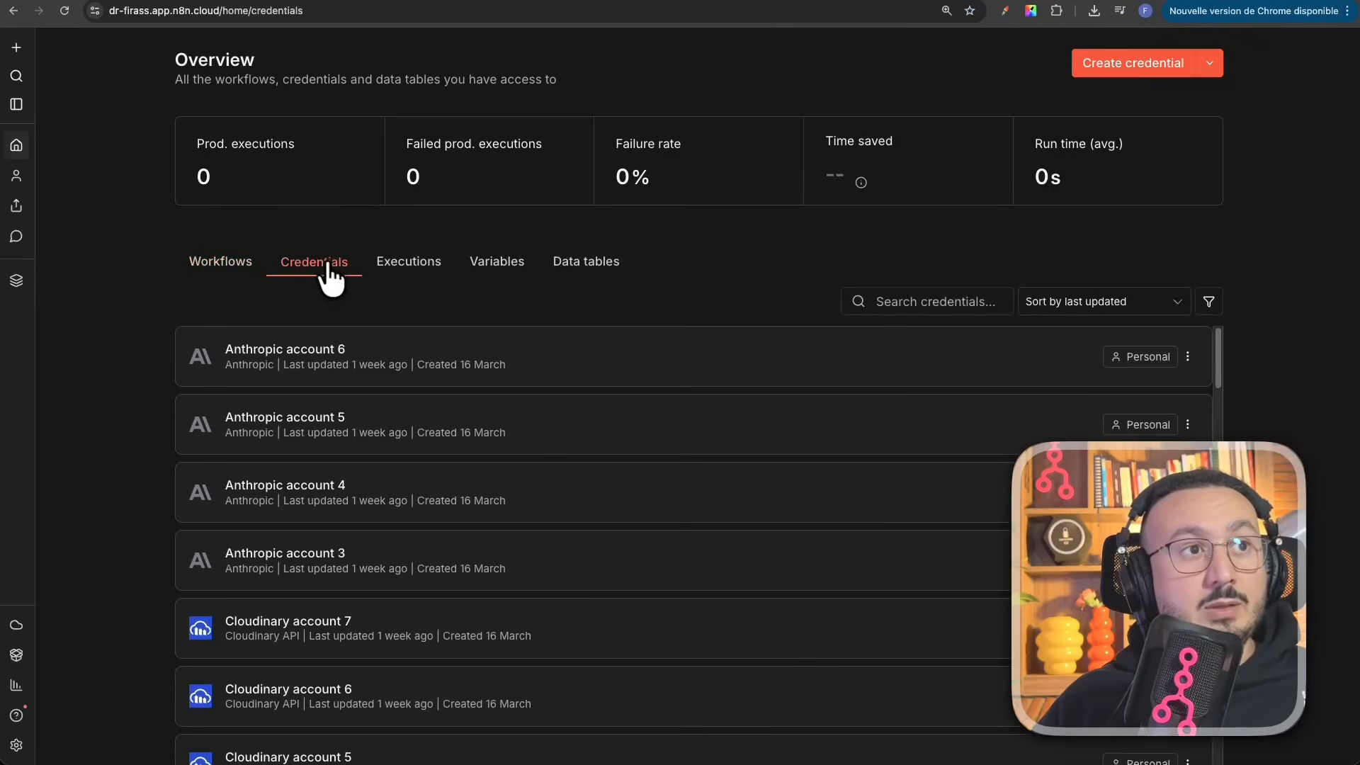
pyautogui.moveTo(257, 245); pyautogui.dragTo(324, 268)
pyautogui.press('super+c')
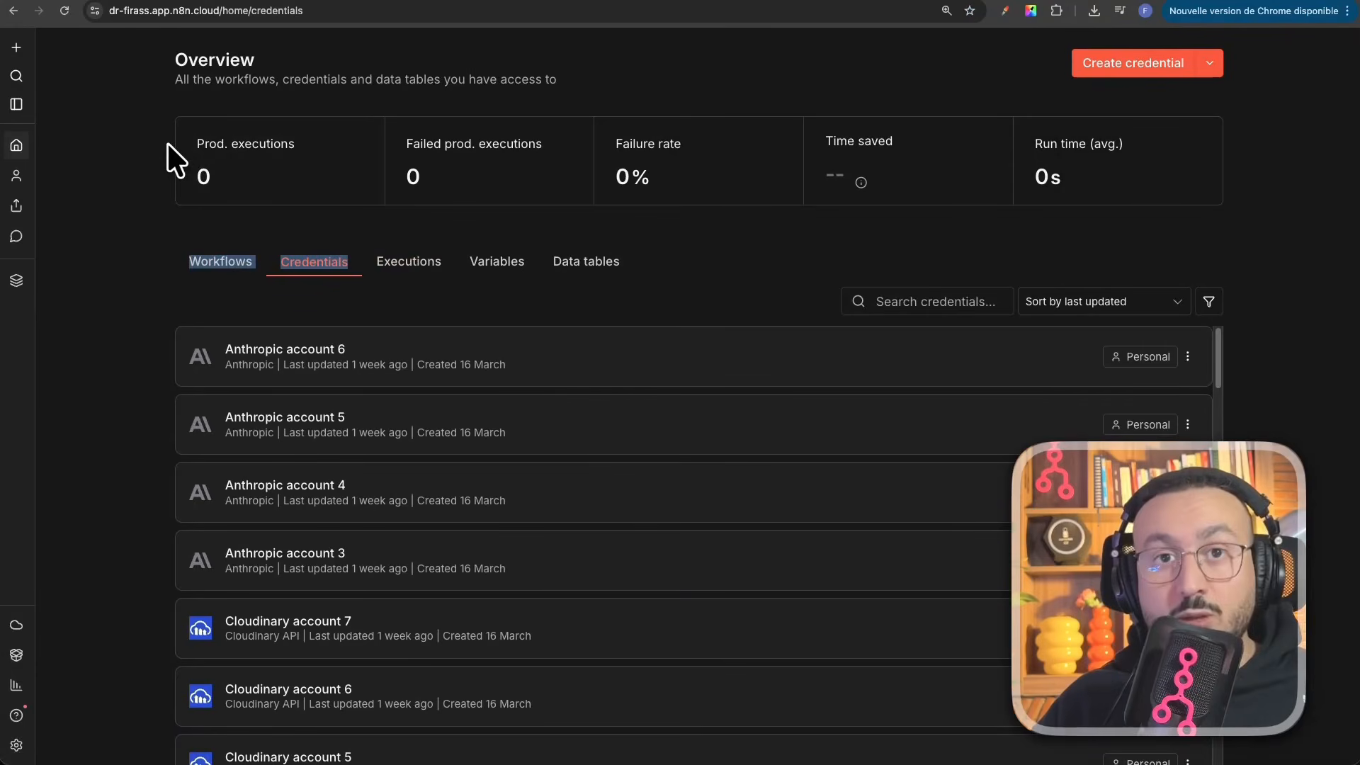
# Step: Look through the list of credentials saved in the n8n instance
pyautogui.click(149, 382)
pyautogui.scroll(-5, 496, 524)
pyautogui.scroll(-15, 697, 551)
pyautogui.scroll(20, 700, 554)
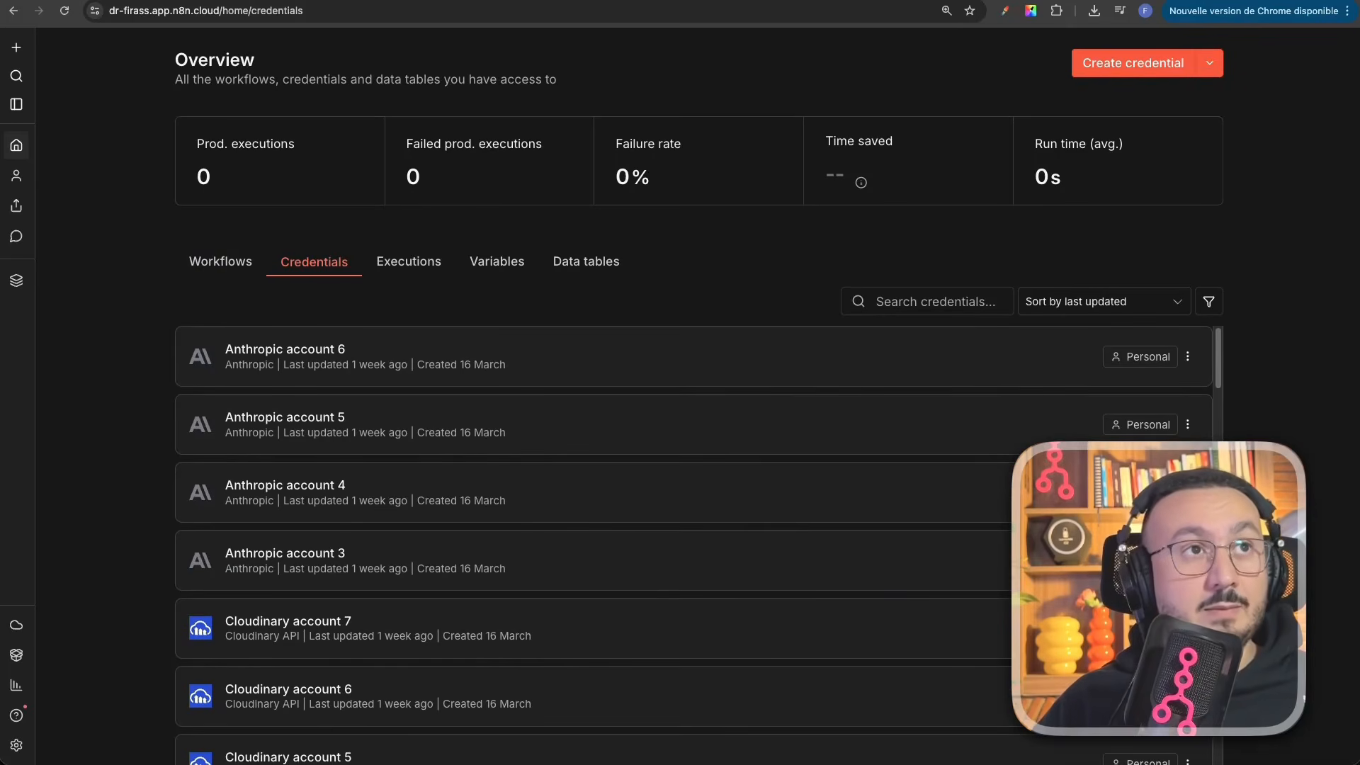
# Step: Switch to the OpenClaw chat and start a message with "donne moi la liste des" followed by the copied labels
pyautogui.click(473, 2)
pyautogui.click(503, 669)
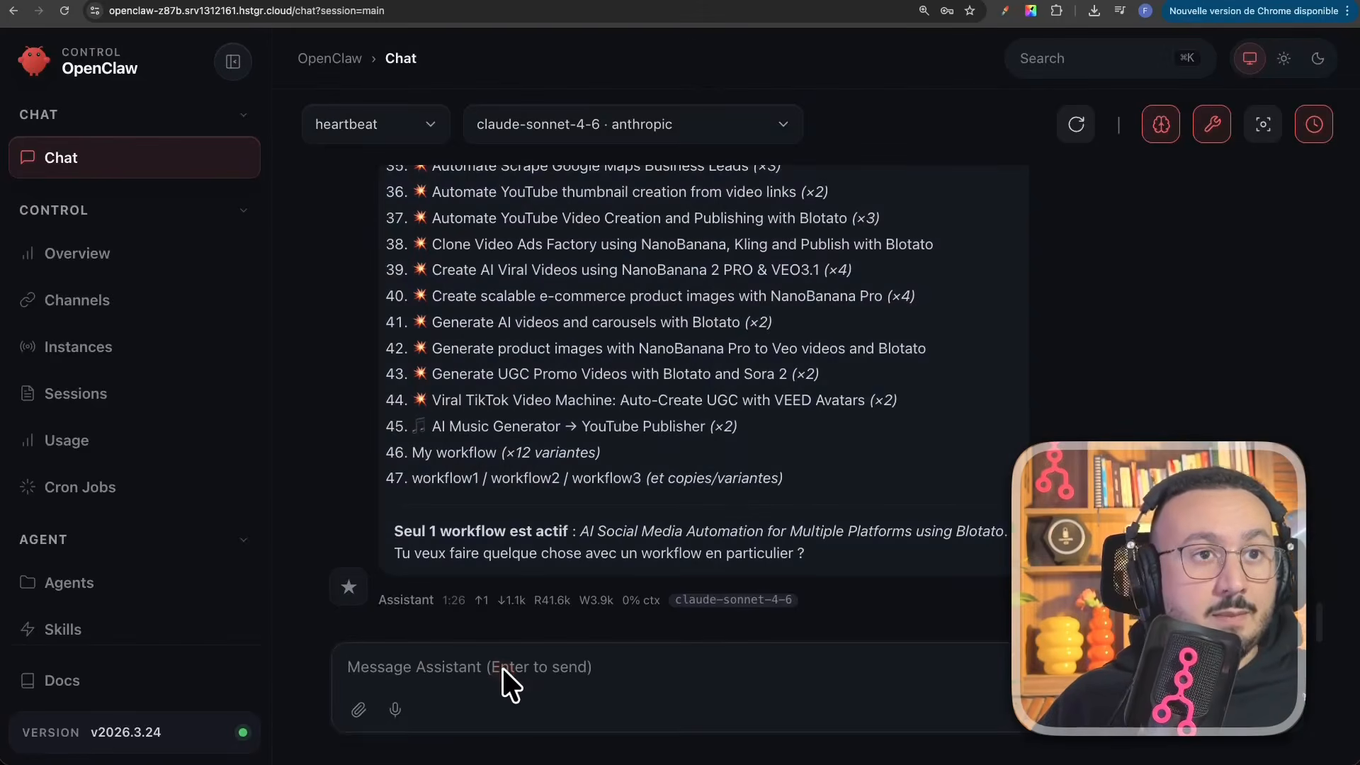
pyautogui.write('donne moi la liste')
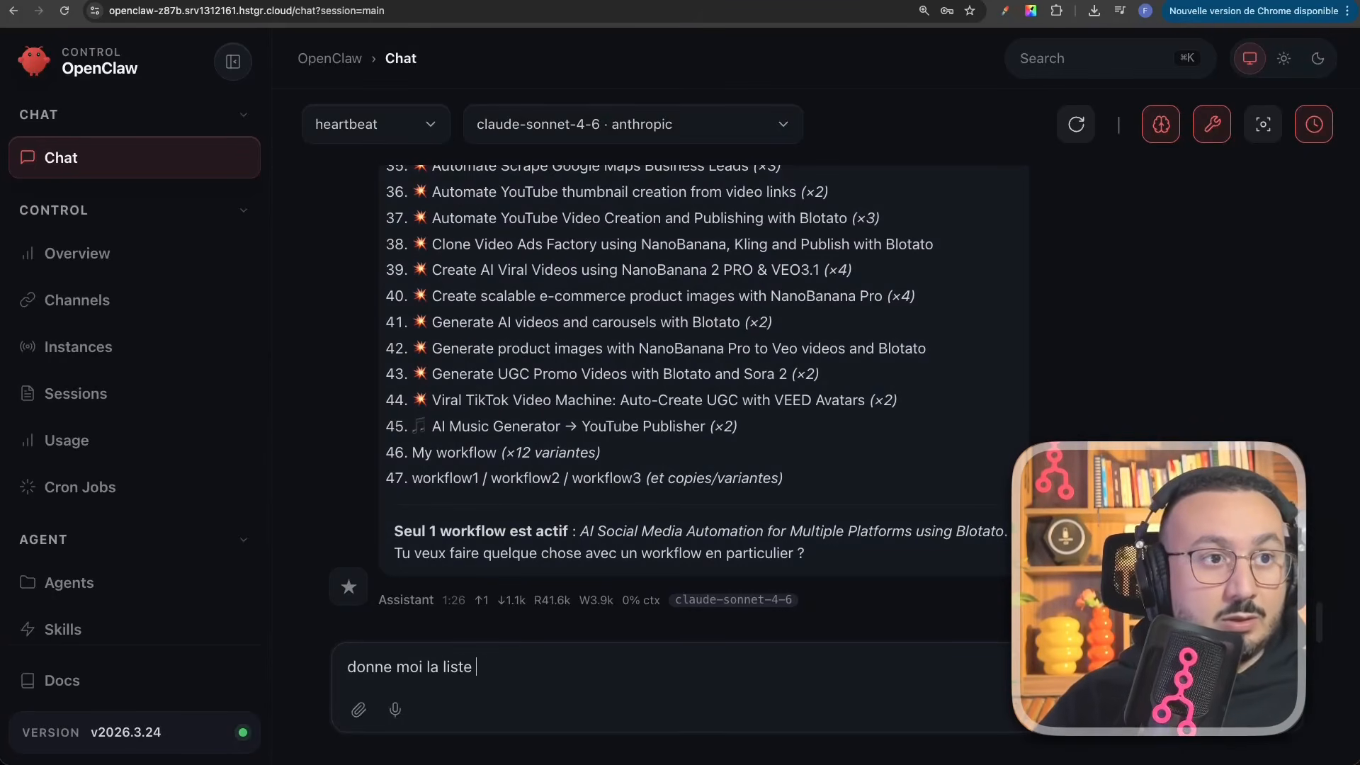
pyautogui.write(' des')
pyautogui.press('super+v')
pyautogui.click(528, 640)
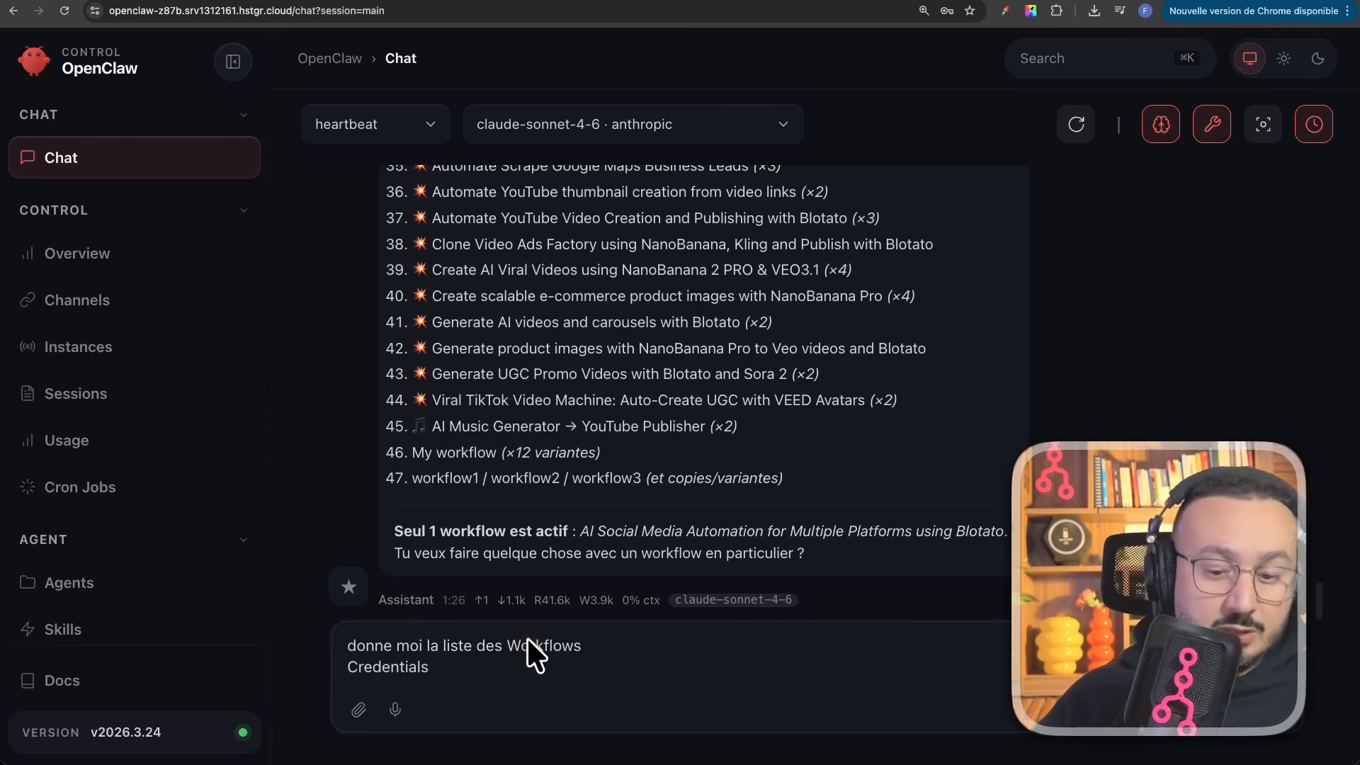
# Step: Reword the message to "donne moi la liste de tous les Credentials qui sont configurés dans mon instance n8n" and send it
pyautogui.tripleClick(537, 643)
pyautogui.click(621, 646)
pyautogui.press('BackSpace')
pyautogui.press('BackSpace')
pyautogui.press('BackSpace')
pyautogui.press('BackSpace')
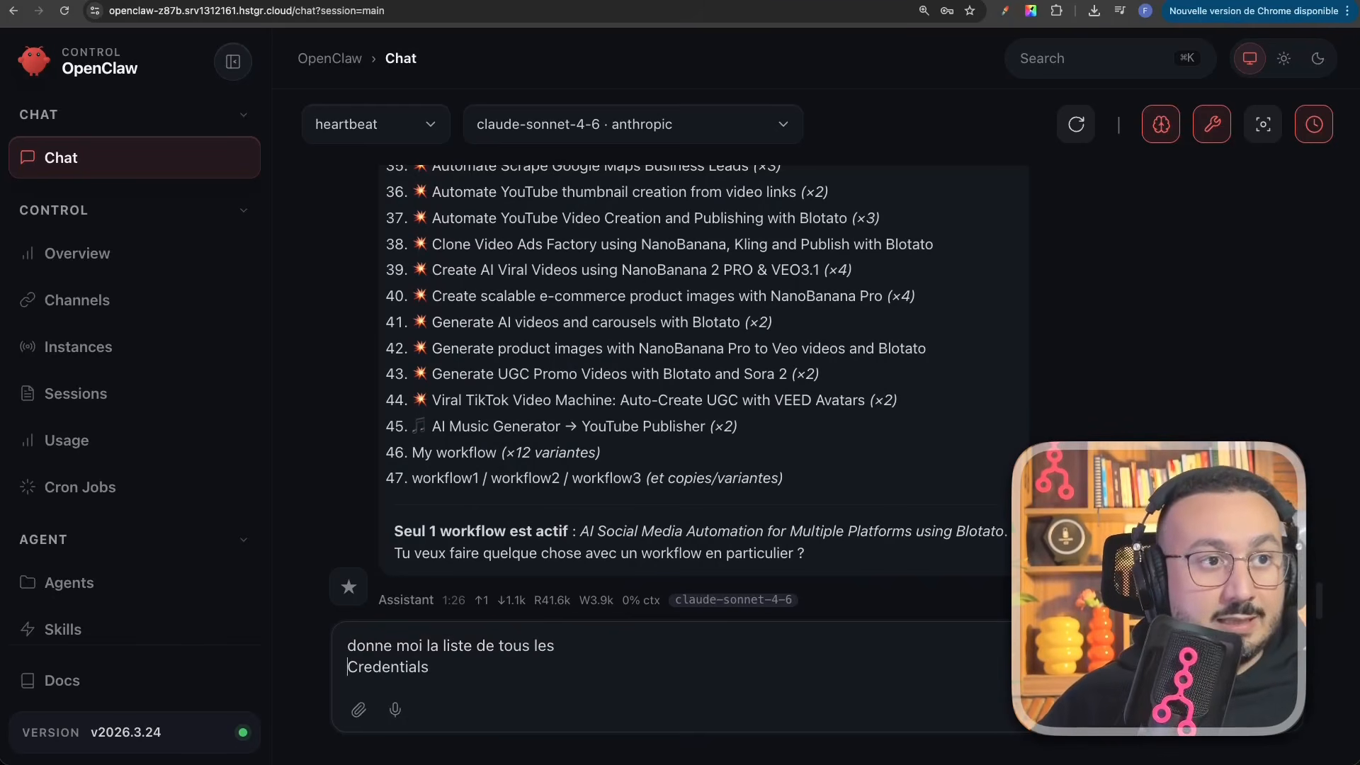
pyautogui.press('BackSpace')
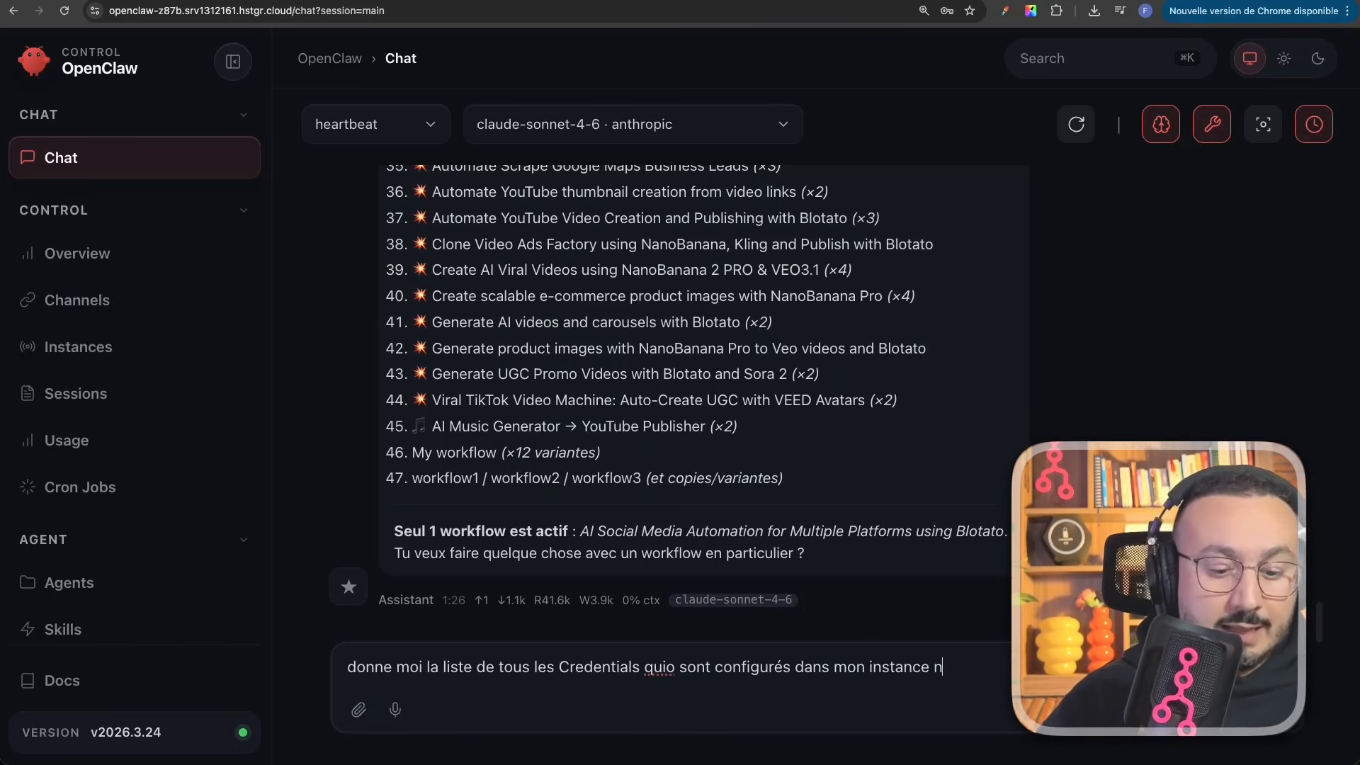
pyautogui.click(677, 666)
pyautogui.press('BackSpace')
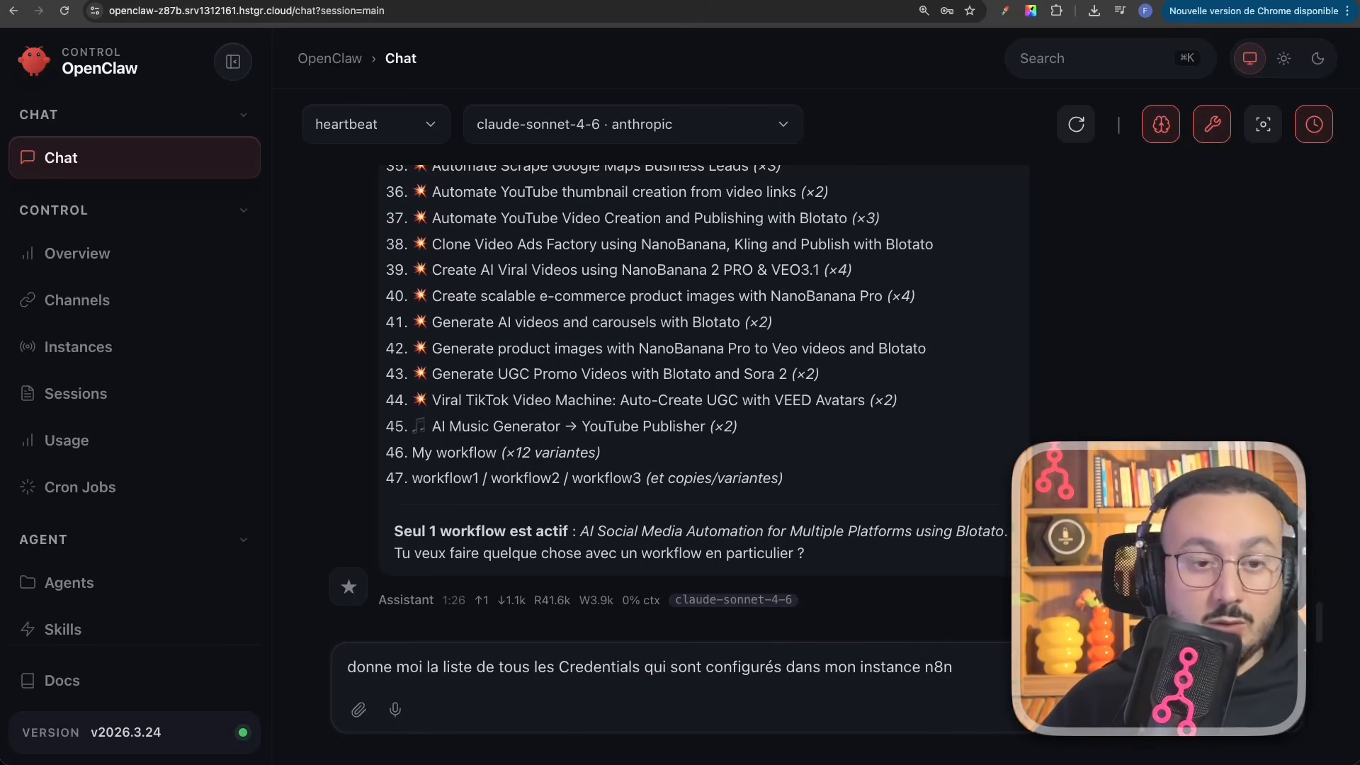
pyautogui.press('Return')
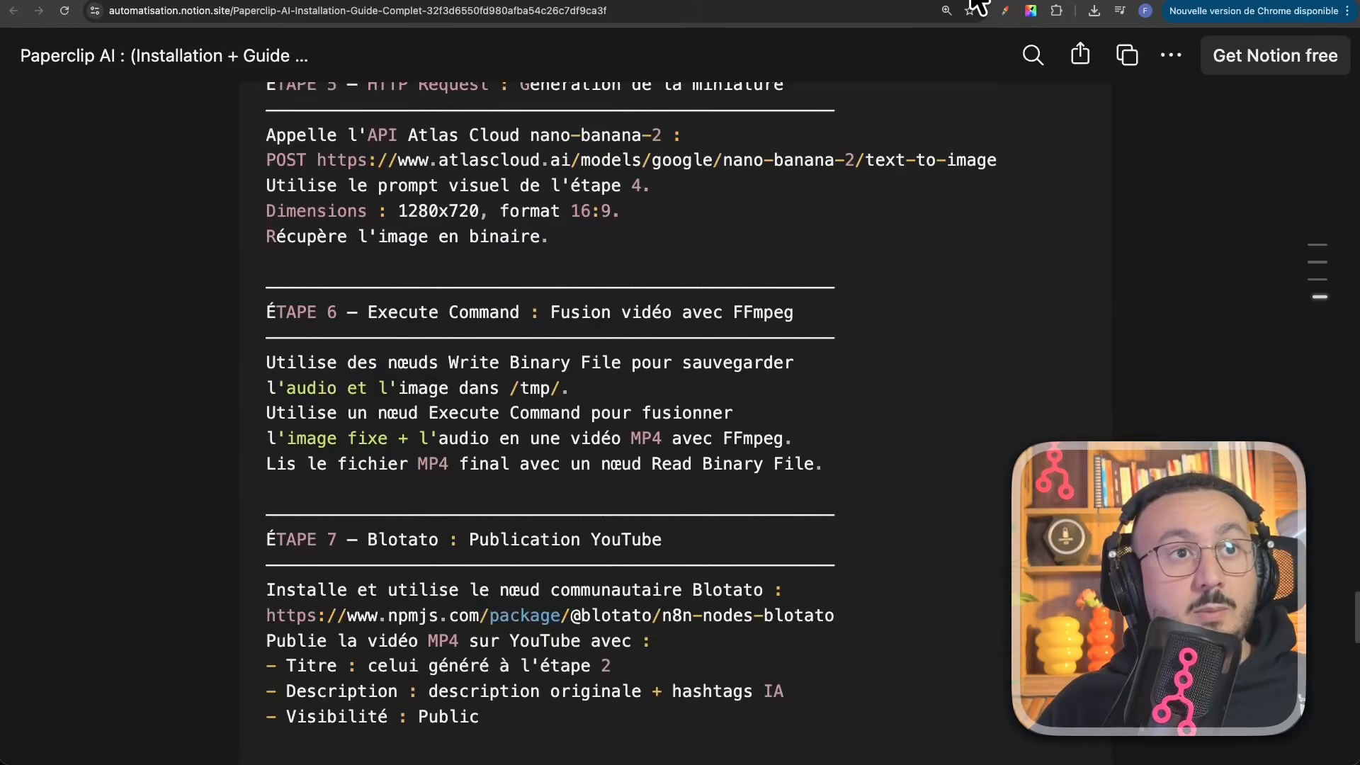
# Step: Return to the start of the Notion guide's AI music to YouTube prompt and copy the whole code block
pyautogui.scroll(10, 900, 273)
pyautogui.scroll(10, 906, 273)
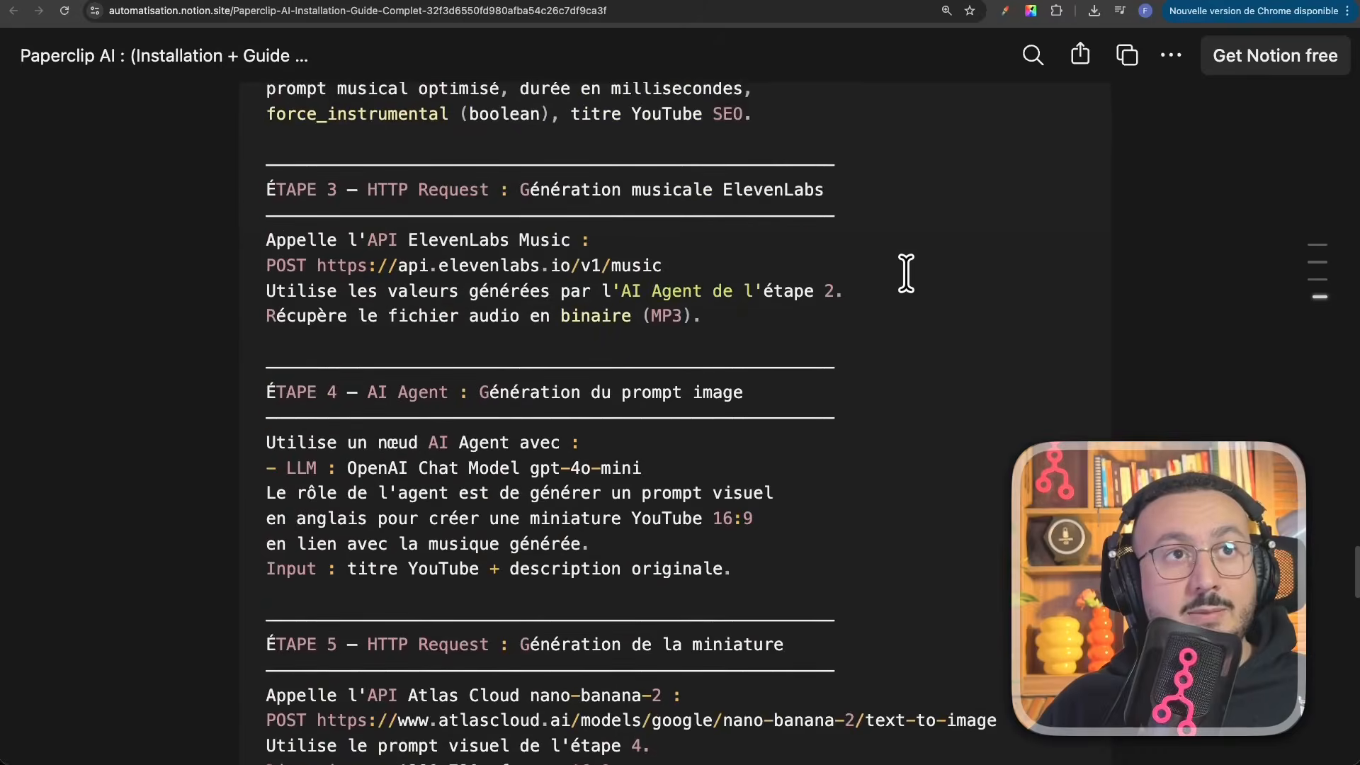
pyautogui.scroll(5, 907, 276)
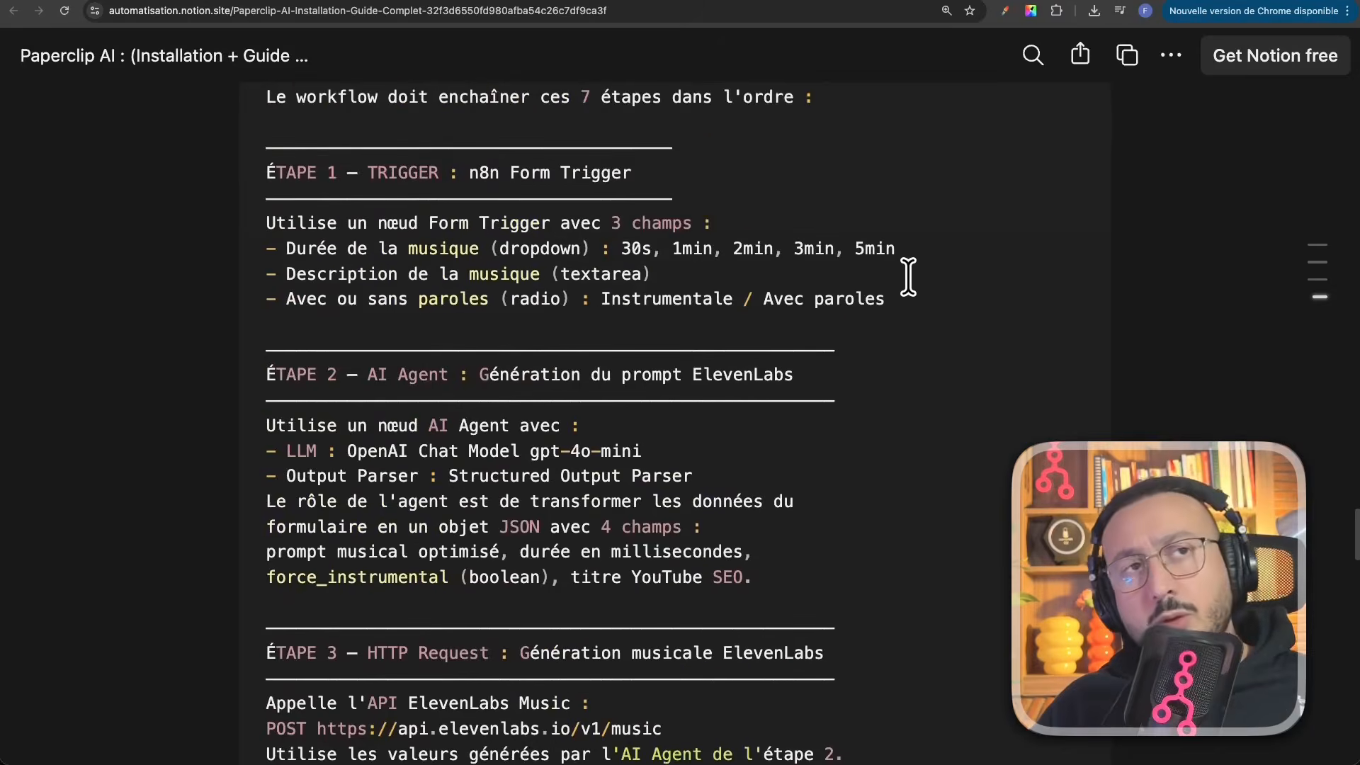
pyautogui.click(1063, 127)
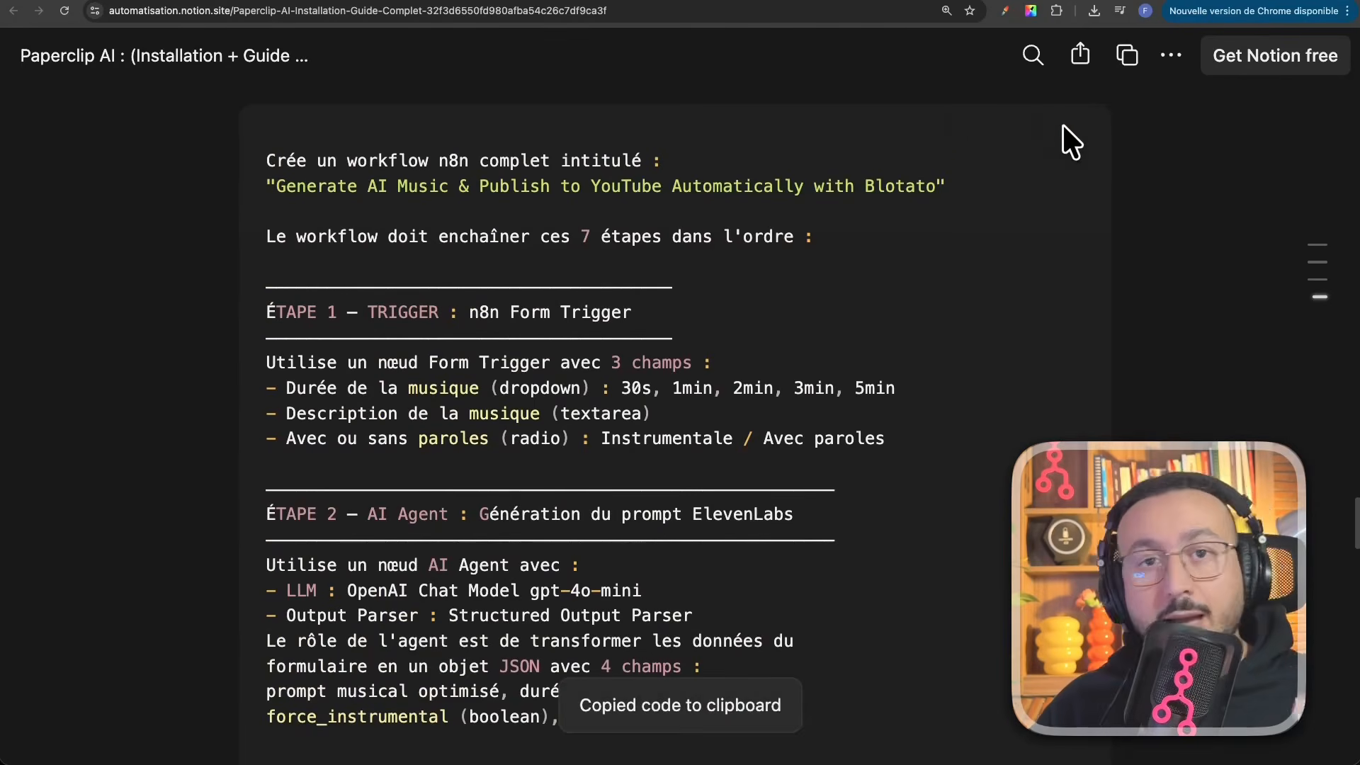
# Step: Read the rest of the prompt, covering the sticky notes, general rules with node naming in French, and the n8n import section
pyautogui.scroll(-3, 708, 488)
pyautogui.scroll(-20, 704, 496)
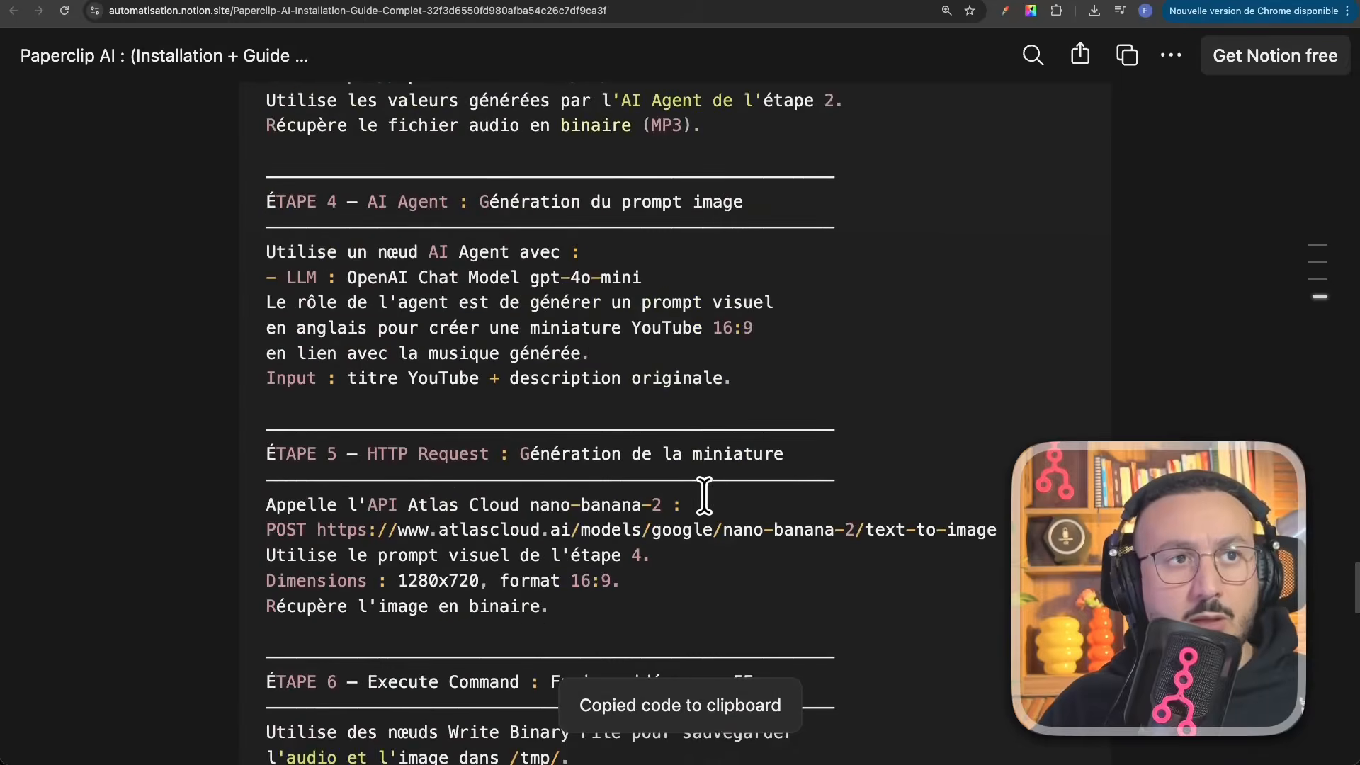
pyautogui.scroll(-7, 703, 495)
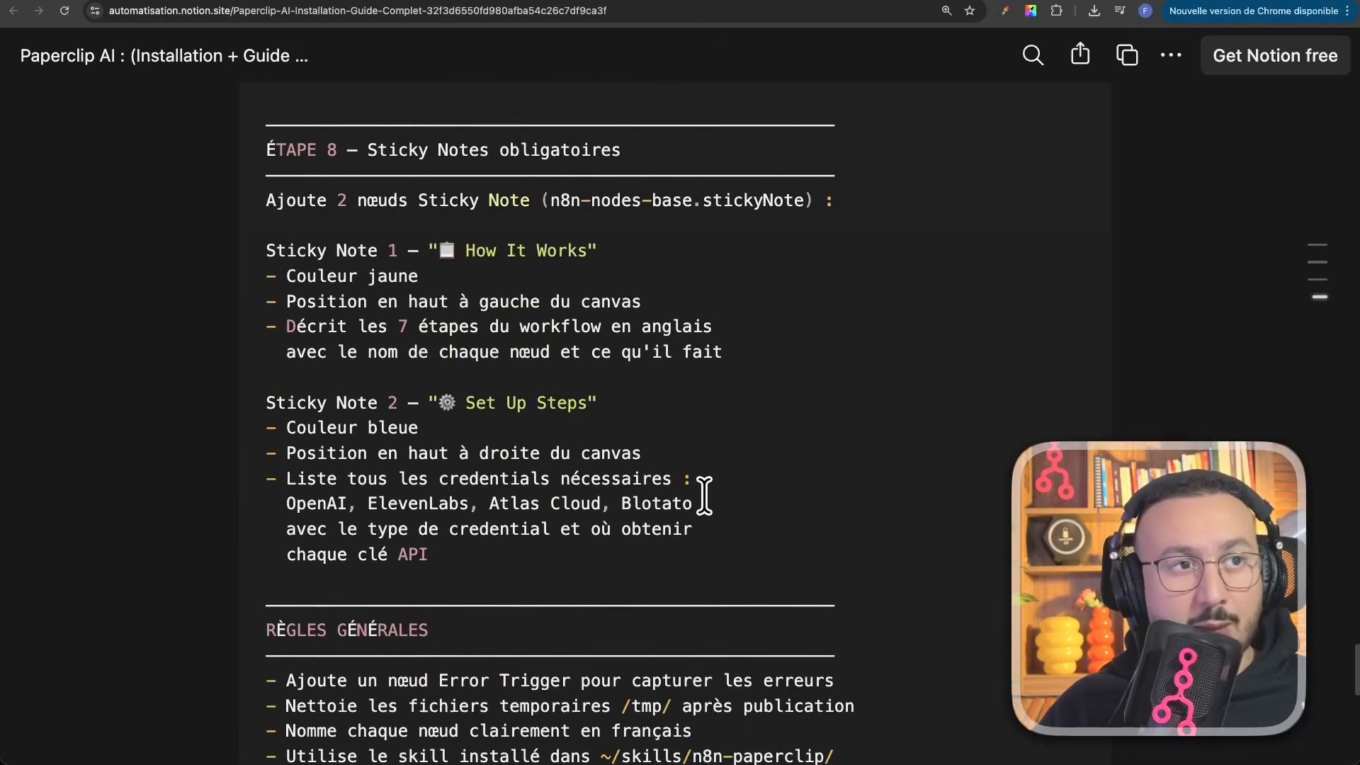
pyautogui.scroll(5, 704, 496)
pyautogui.scroll(-4, 704, 496)
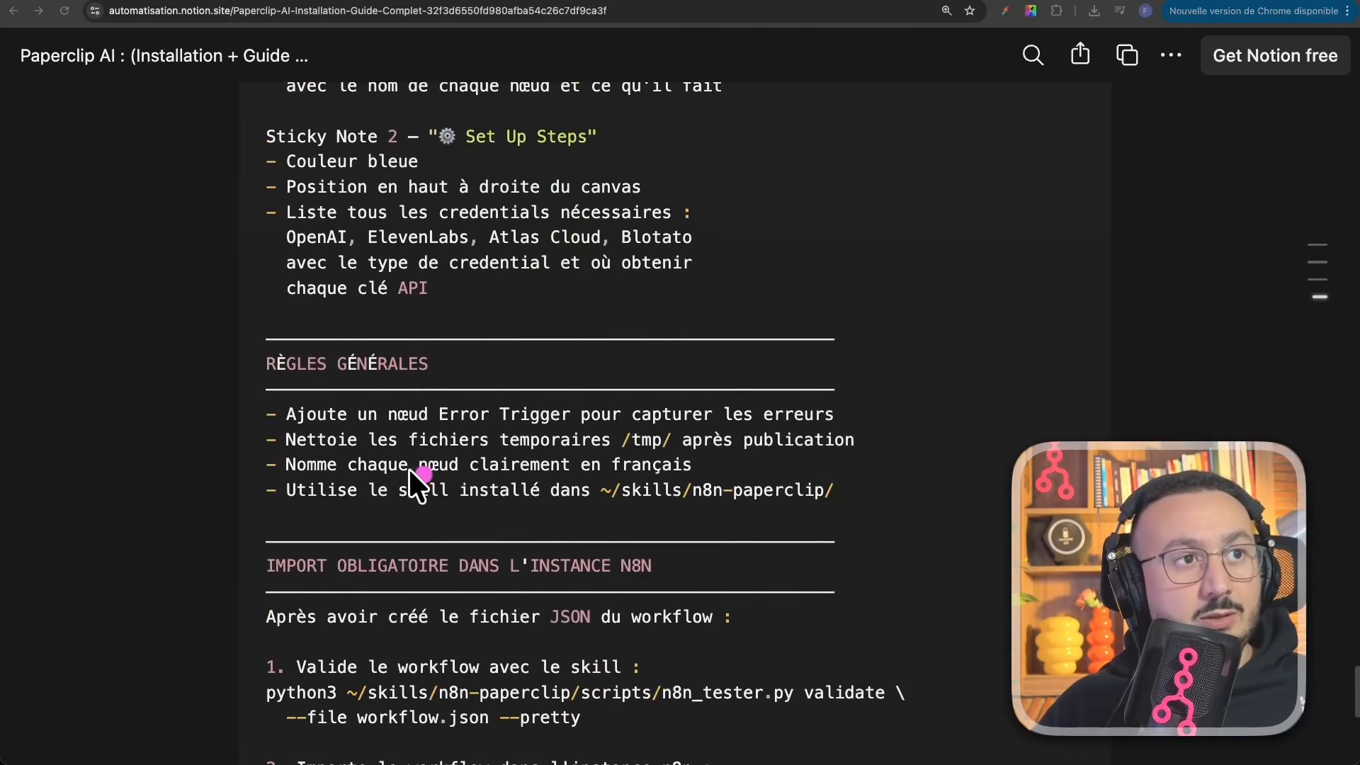
pyautogui.moveTo(42, 286); pyautogui.dragTo(270, 115)
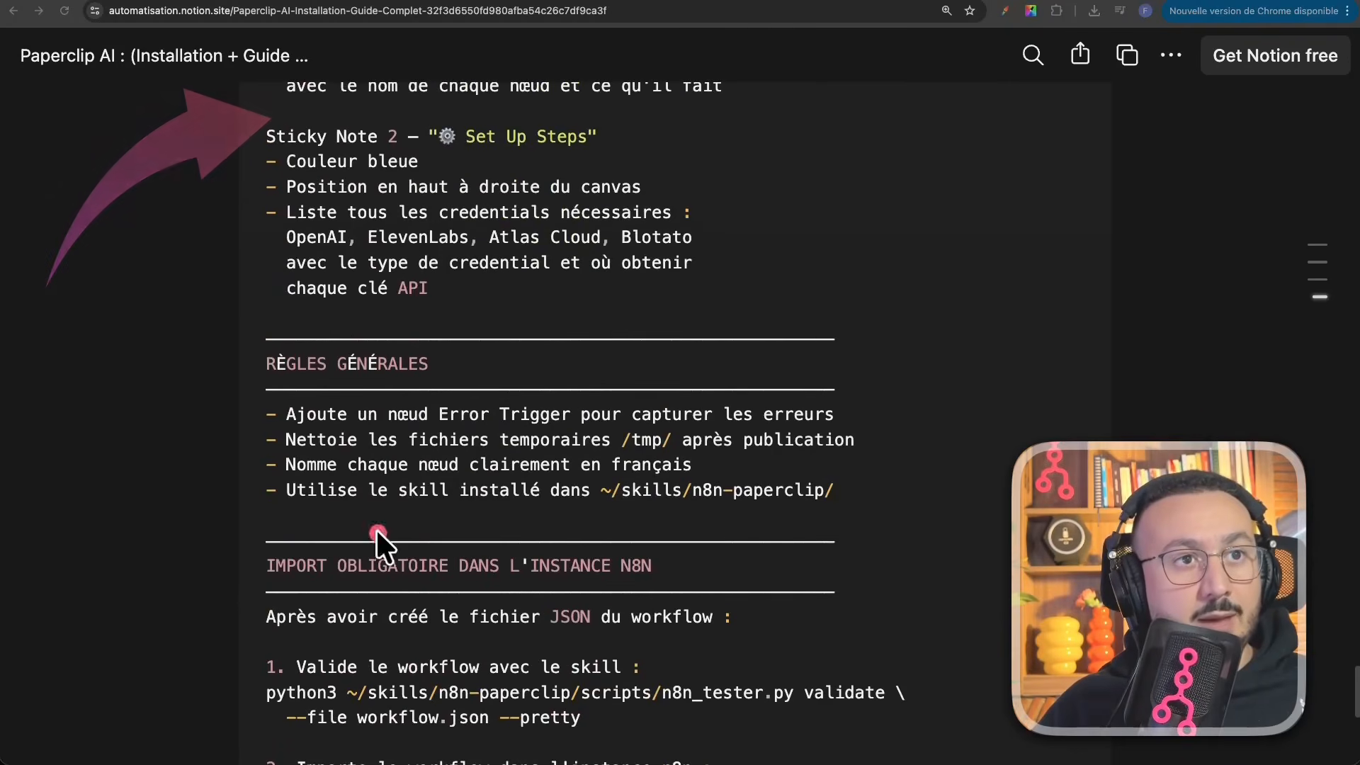
pyautogui.scroll(-1, 807, 517)
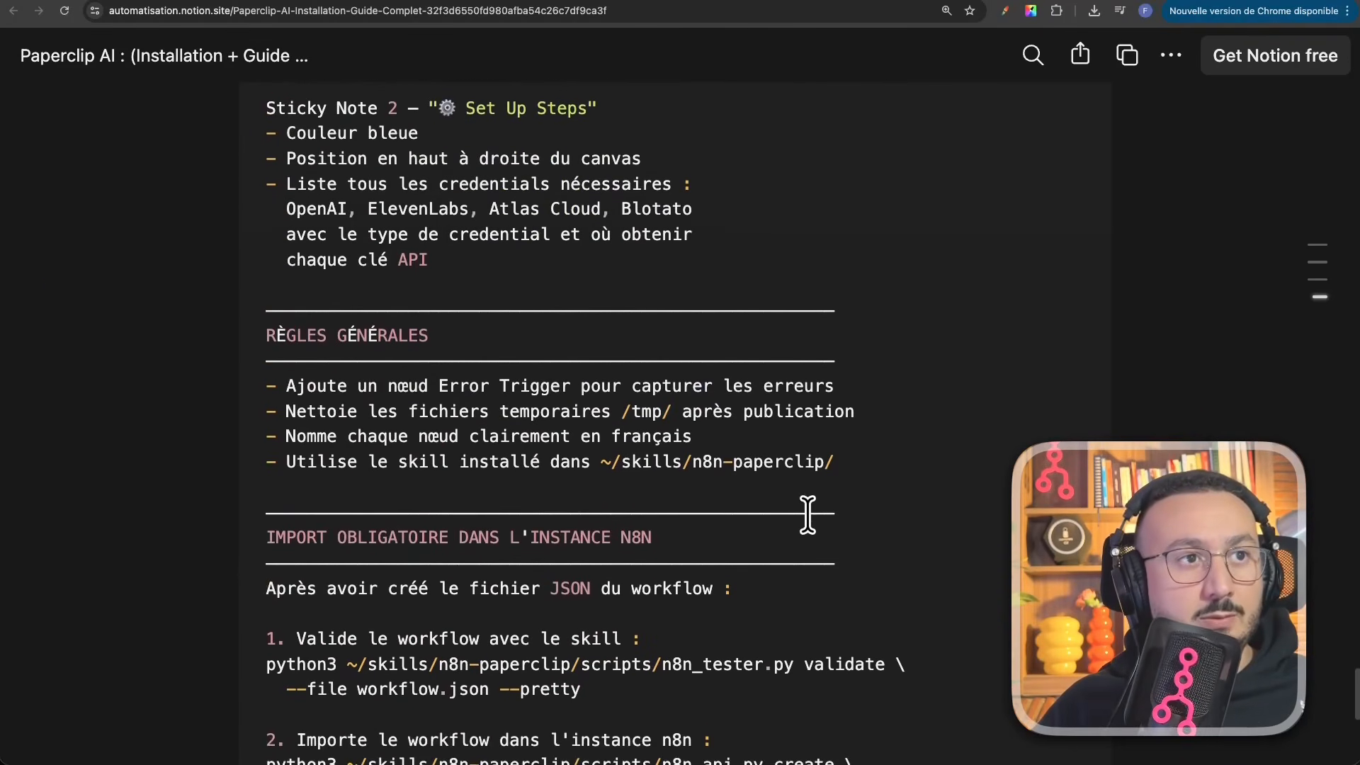
pyautogui.moveTo(285, 434); pyautogui.dragTo(749, 446)
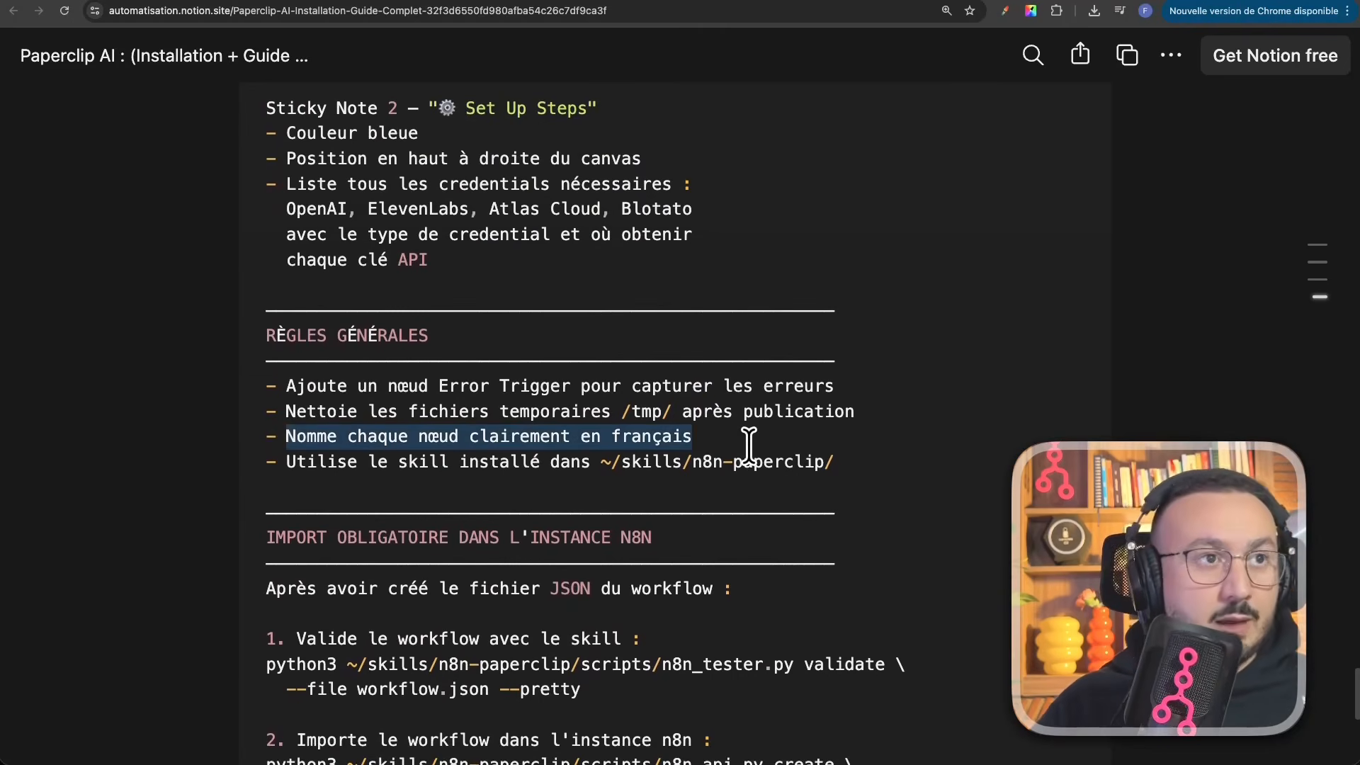
# Step: Switch to the OpenClaw chat and paste the copied workflow prompt into a new message
pyautogui.click(816, 1)
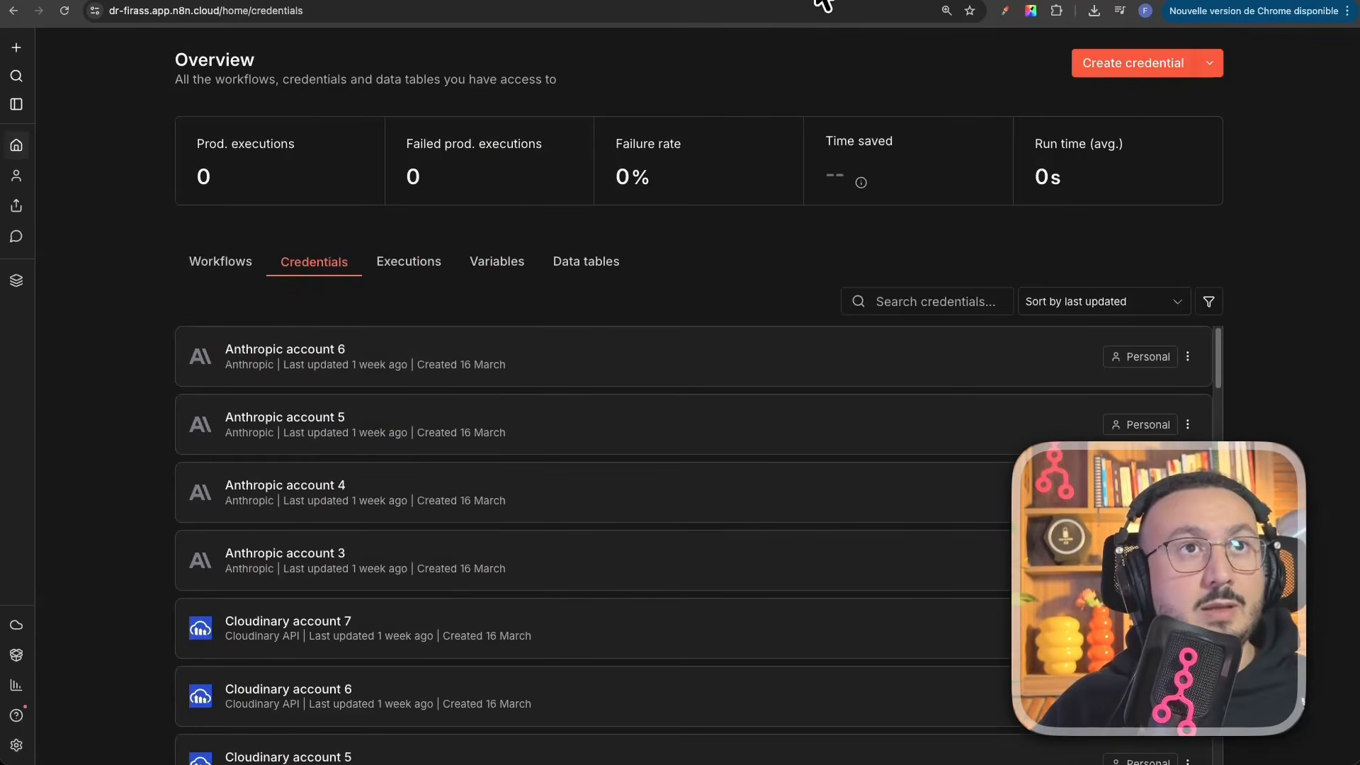
pyautogui.click(459, 3)
pyautogui.click(583, 675)
pyautogui.press('super+v')
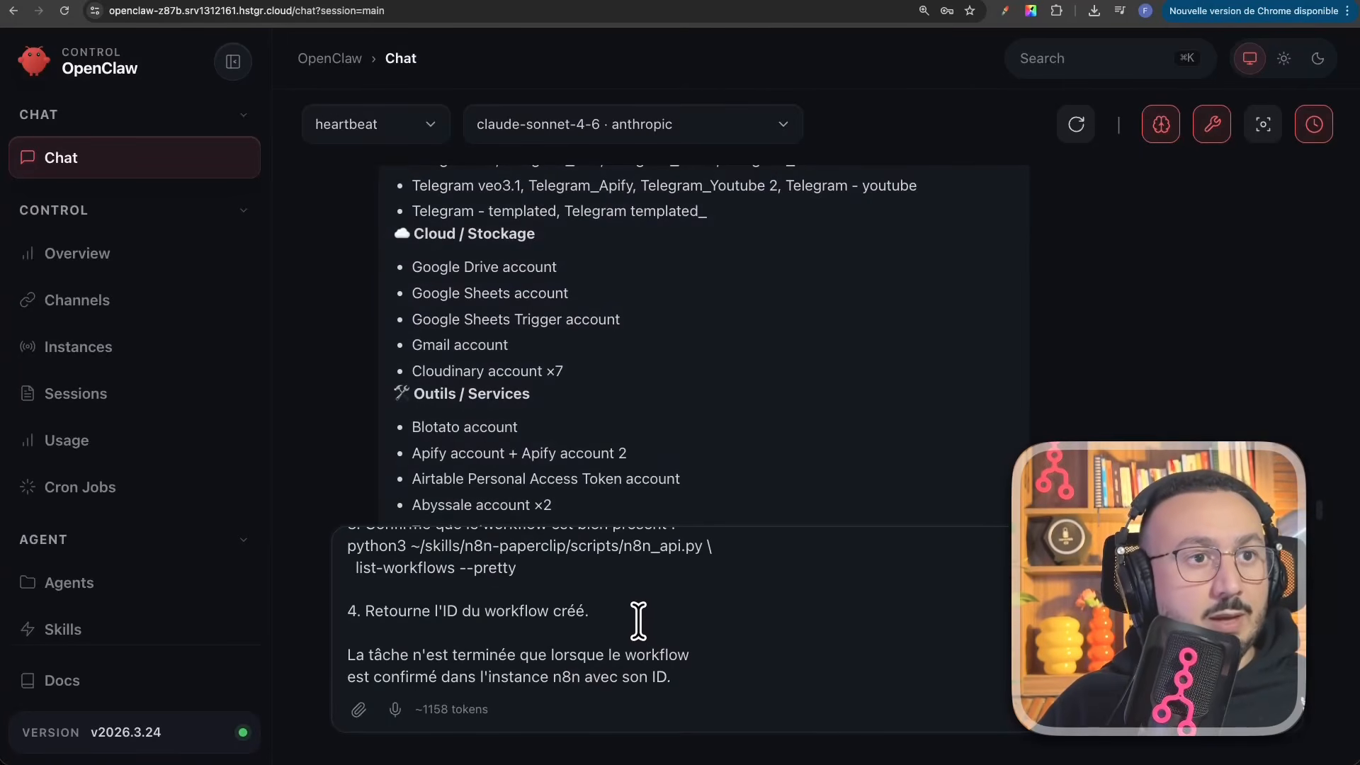
# Step: Delete the "IMPORT OBLIGATOIRE DANS L'INSTANCE N8N" section through the end of the drafted prompt
pyautogui.scroll(2, 641, 622)
pyautogui.scroll(5, 718, 641)
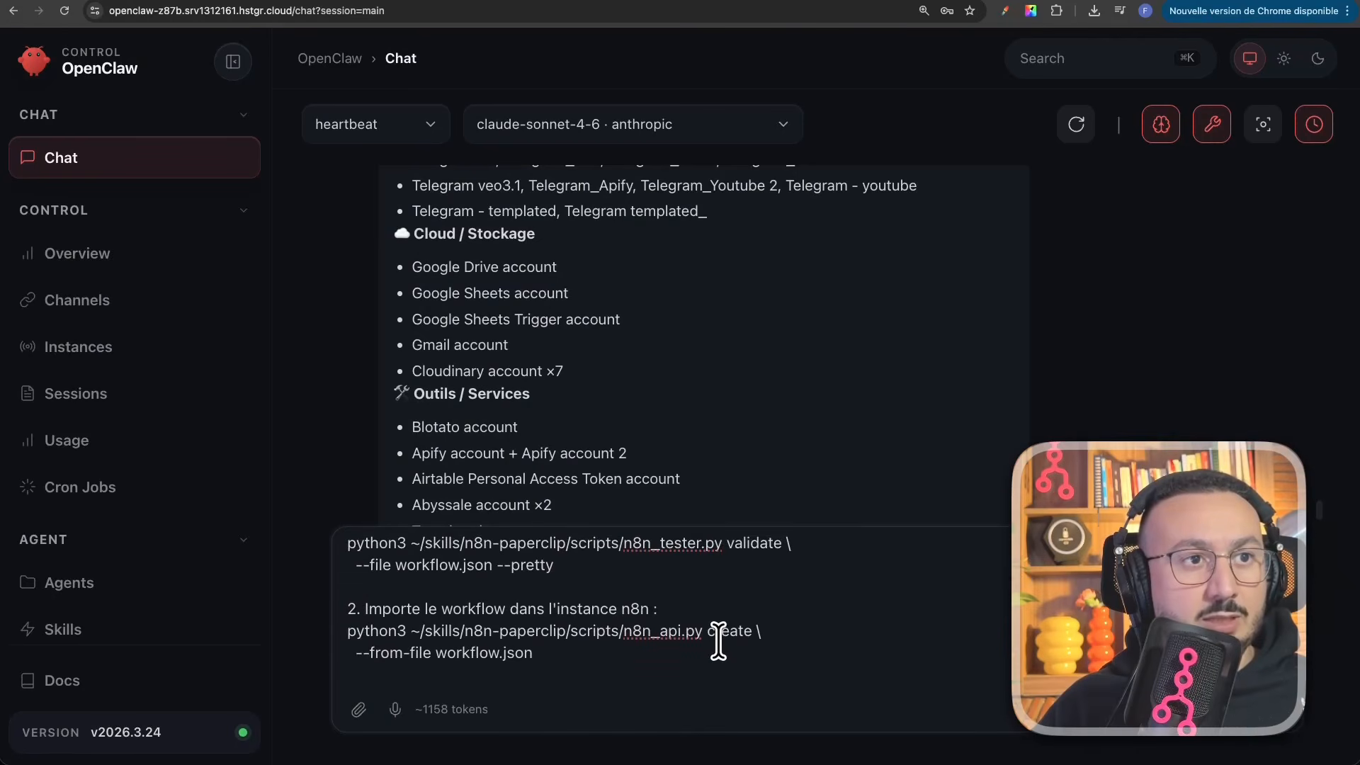
pyautogui.scroll(4, 718, 642)
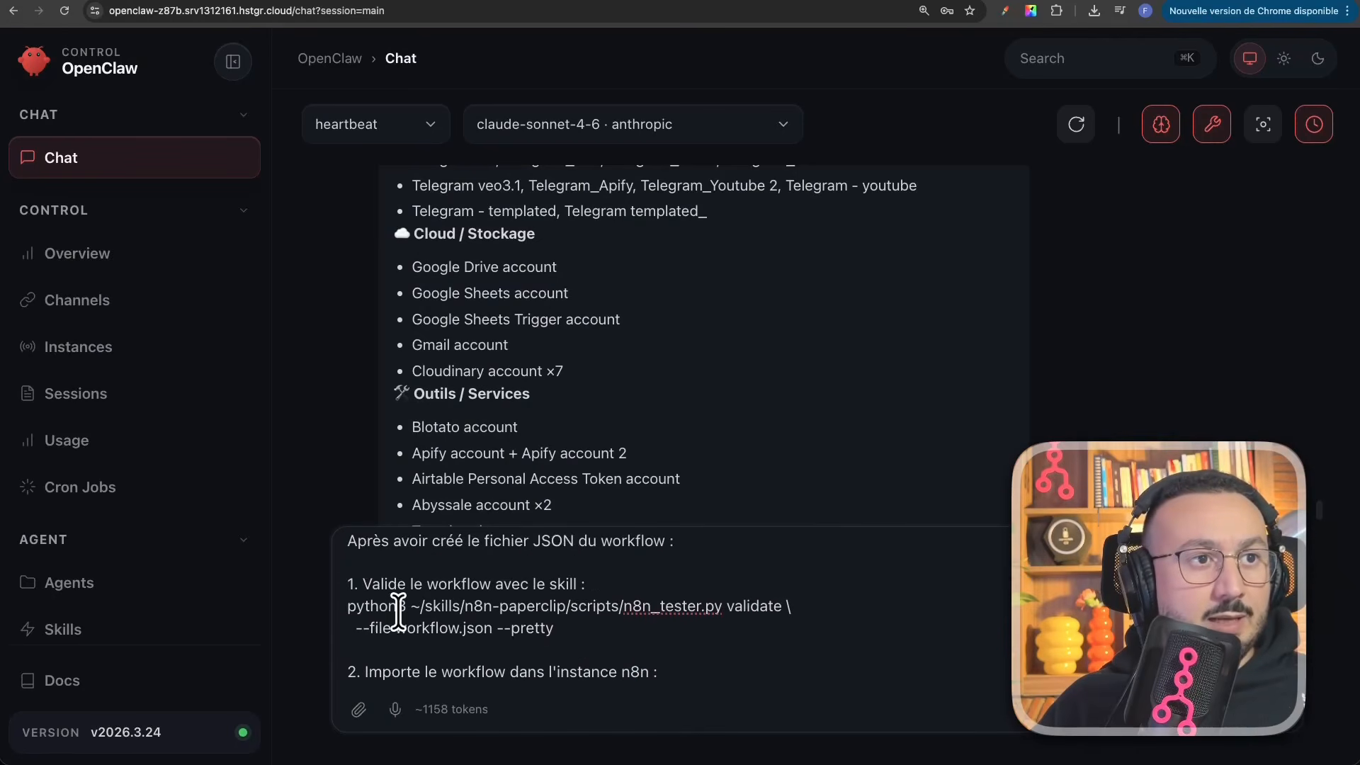
pyautogui.scroll(3, 396, 609)
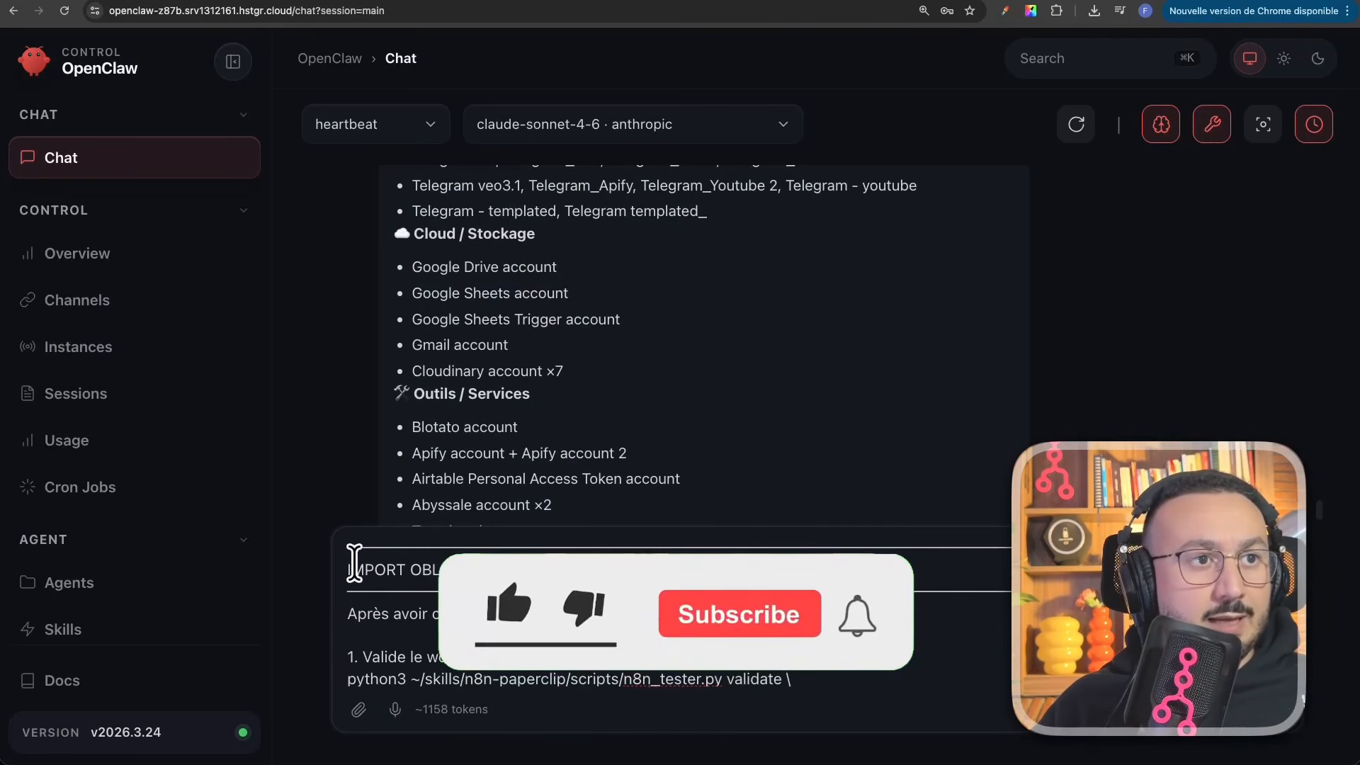
pyautogui.moveTo(345, 548); pyautogui.dragTo(1020, 712)
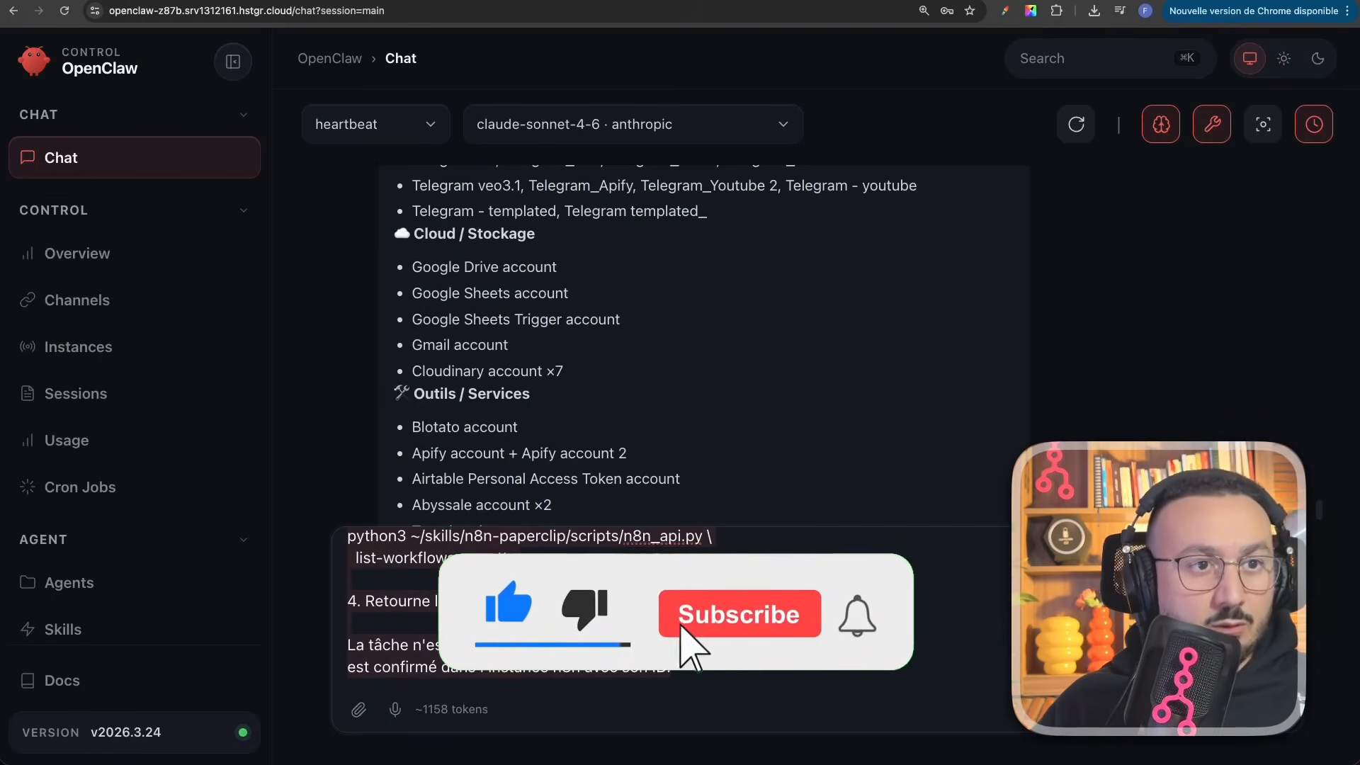
pyautogui.press('BackSpace')
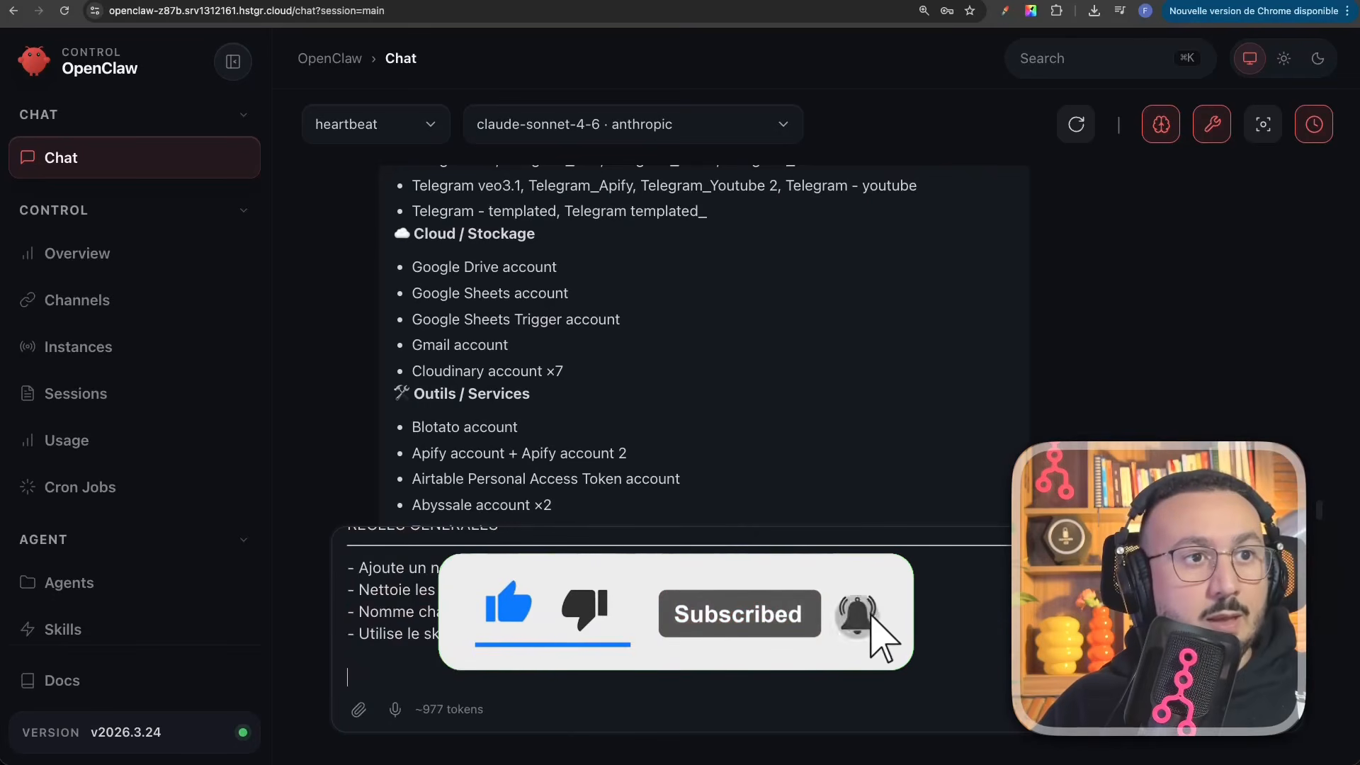
# Step: Delete the general rules from the drafted prompt and check the remaining text around Sticky Note 2
pyautogui.moveTo(711, 635); pyautogui.dragTo(328, 549)
pyautogui.press('BackSpace')
pyautogui.scroll(3, 593, 656)
pyautogui.scroll(-10, 613, 658)
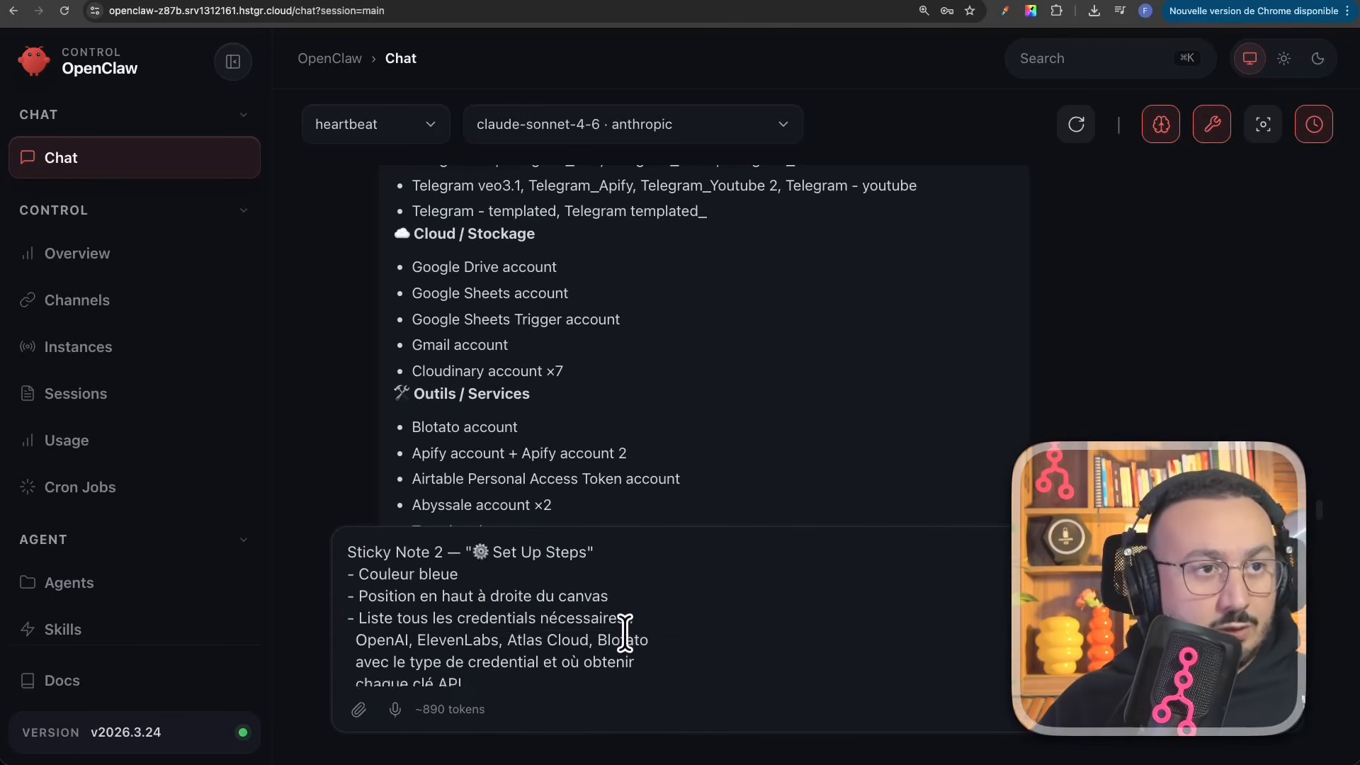
# Step: Paste the full prompt again and delete everything from the rule about the ~/skills/n8n-paperclip/ skill to the end
pyautogui.press('super+v')
pyautogui.moveTo(673, 678); pyautogui.dragTo(343, 554)
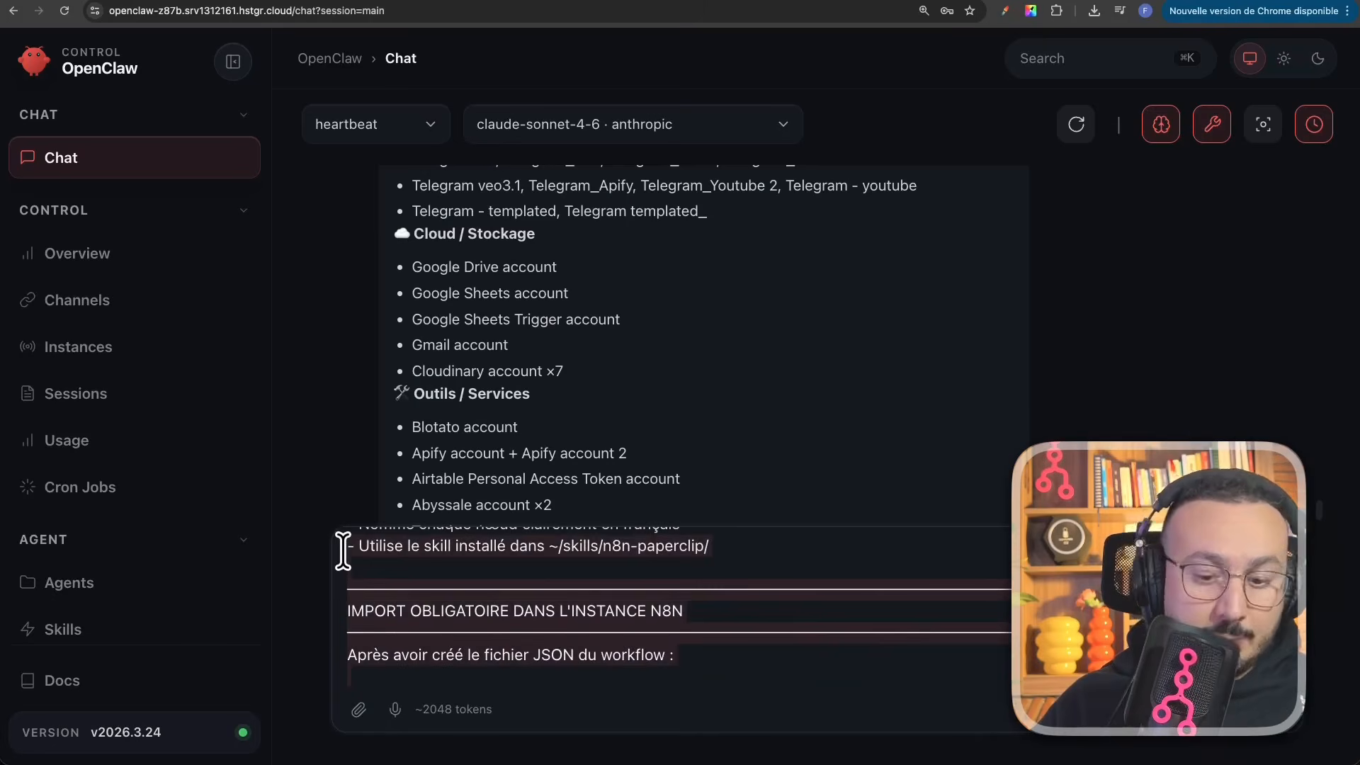
pyautogui.press('BackSpace')
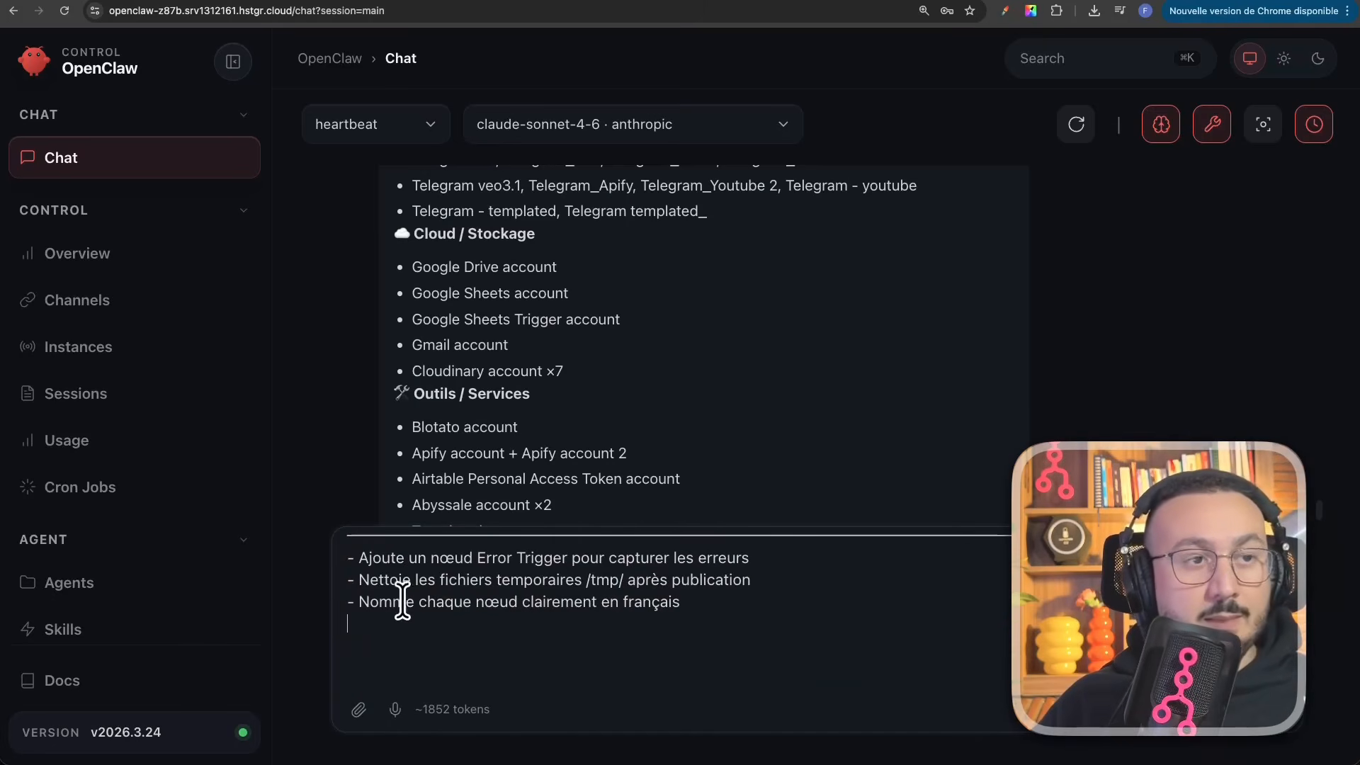
# Step: Change the node naming rule to "Nomme chaque nœud clairement en anglais et tout ecrire en anglais dans ce workflow"
pyautogui.click(724, 608)
pyautogui.doubleClick(620, 602)
pyautogui.write('an')
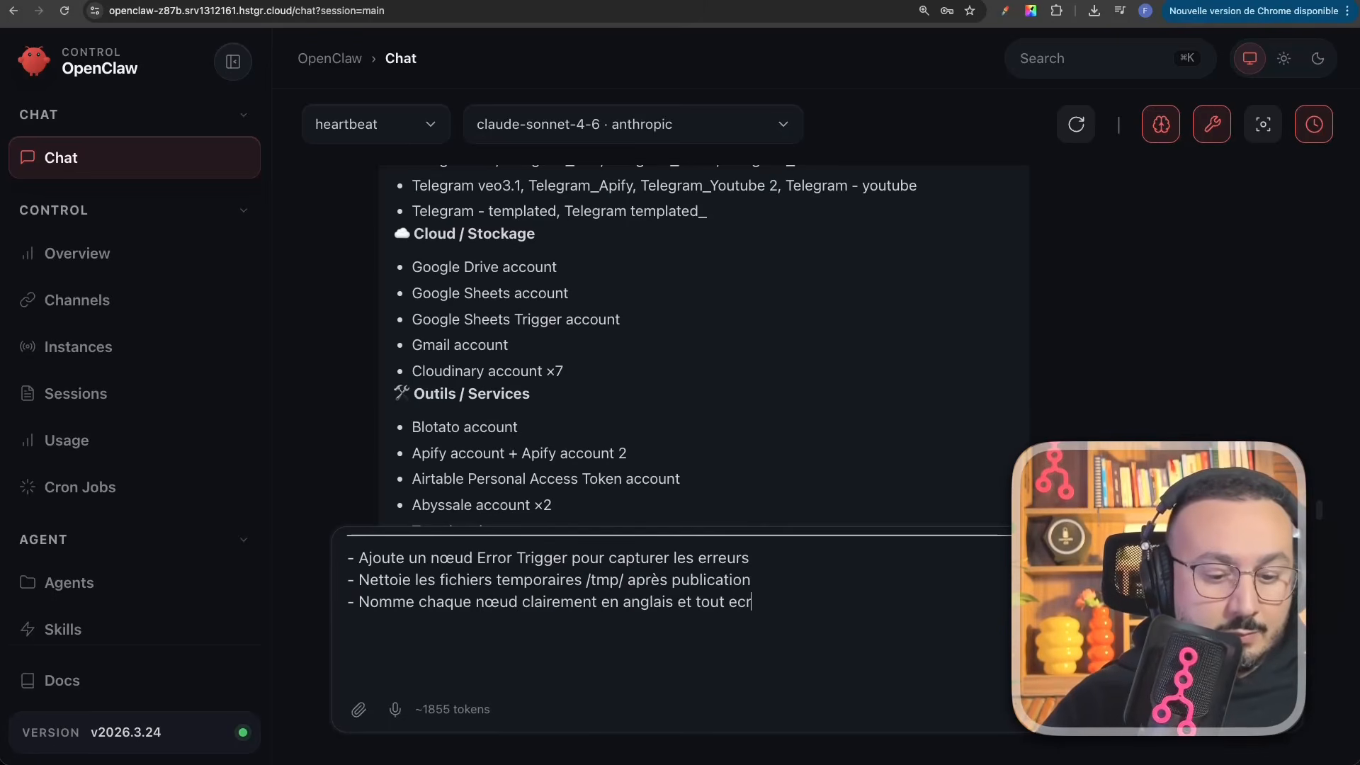
pyautogui.write('en,')
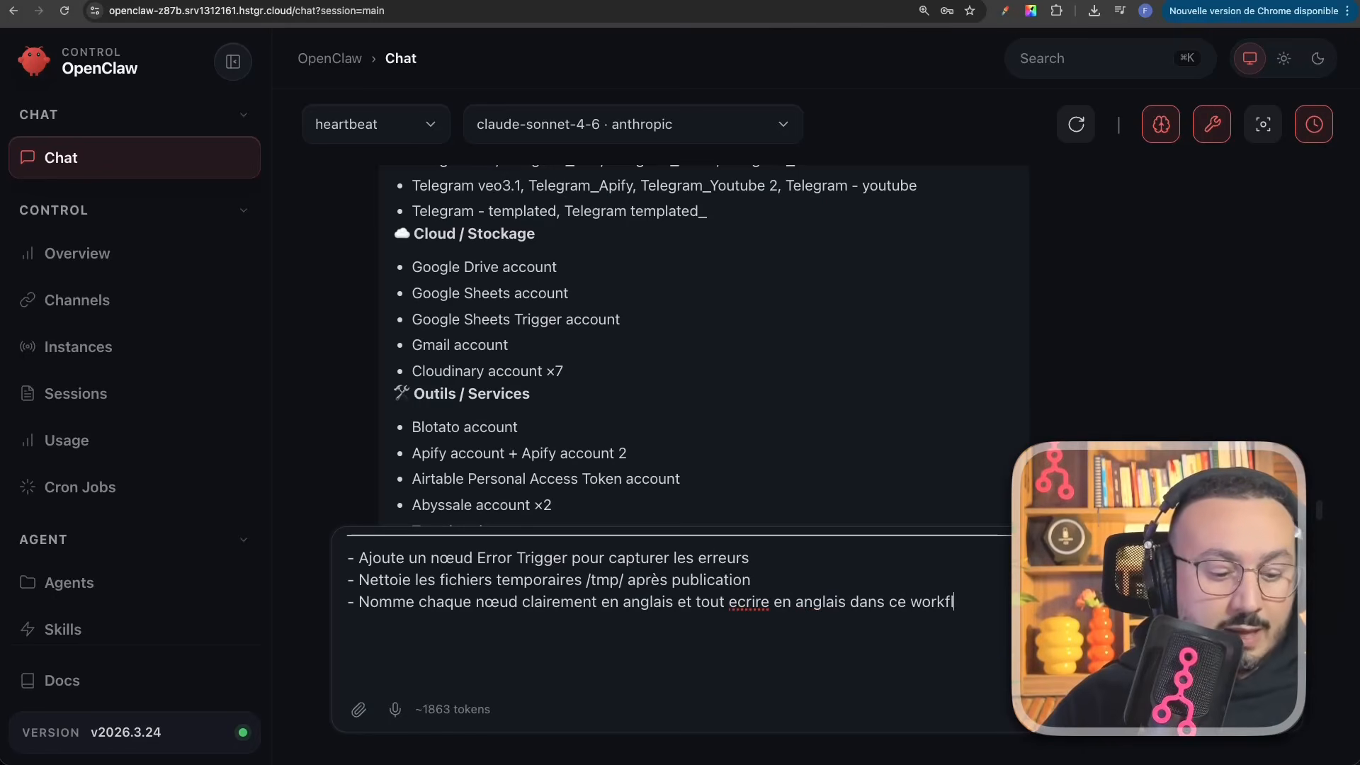
# Step: Remove the general rule "Ajoute un nœud Error Trigger pour capturer les erreurs" from the prompt
pyautogui.scroll(2, 719, 623)
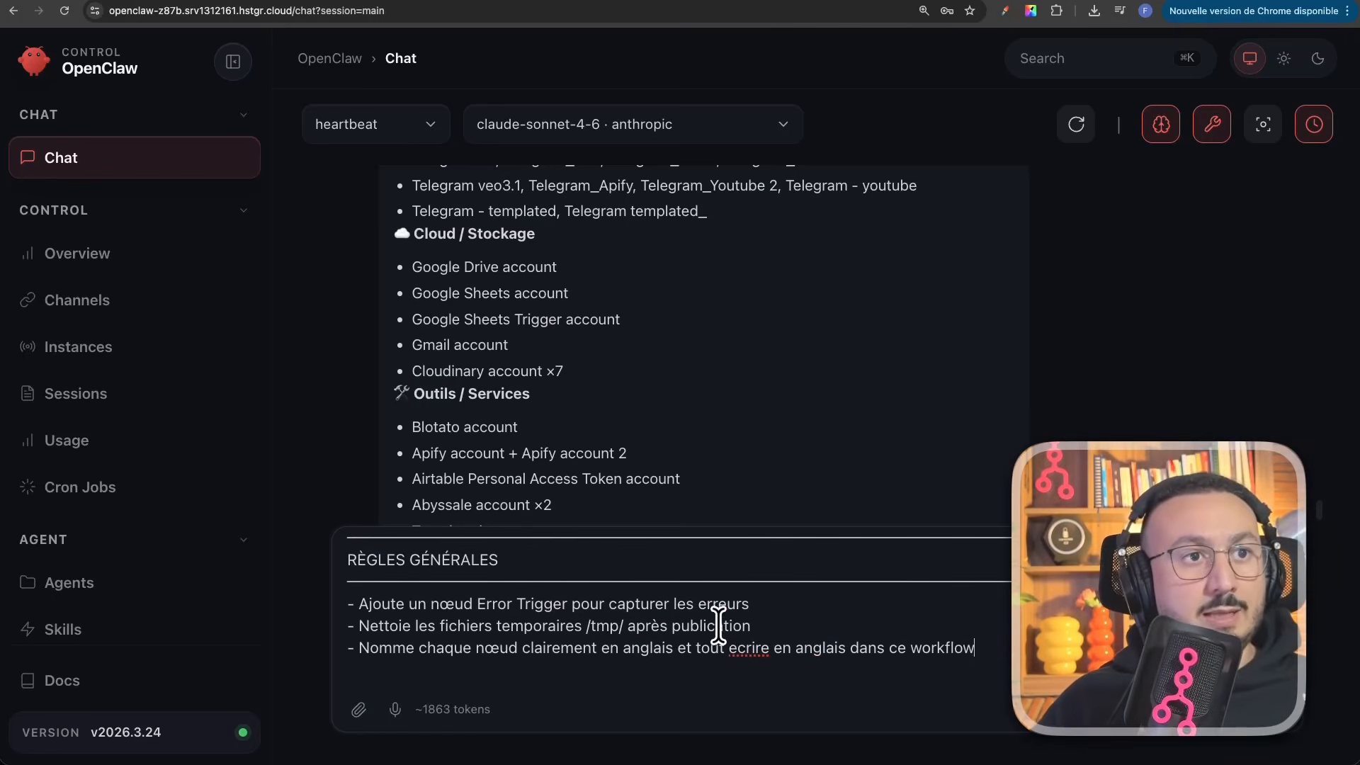
pyautogui.tripleClick(717, 616)
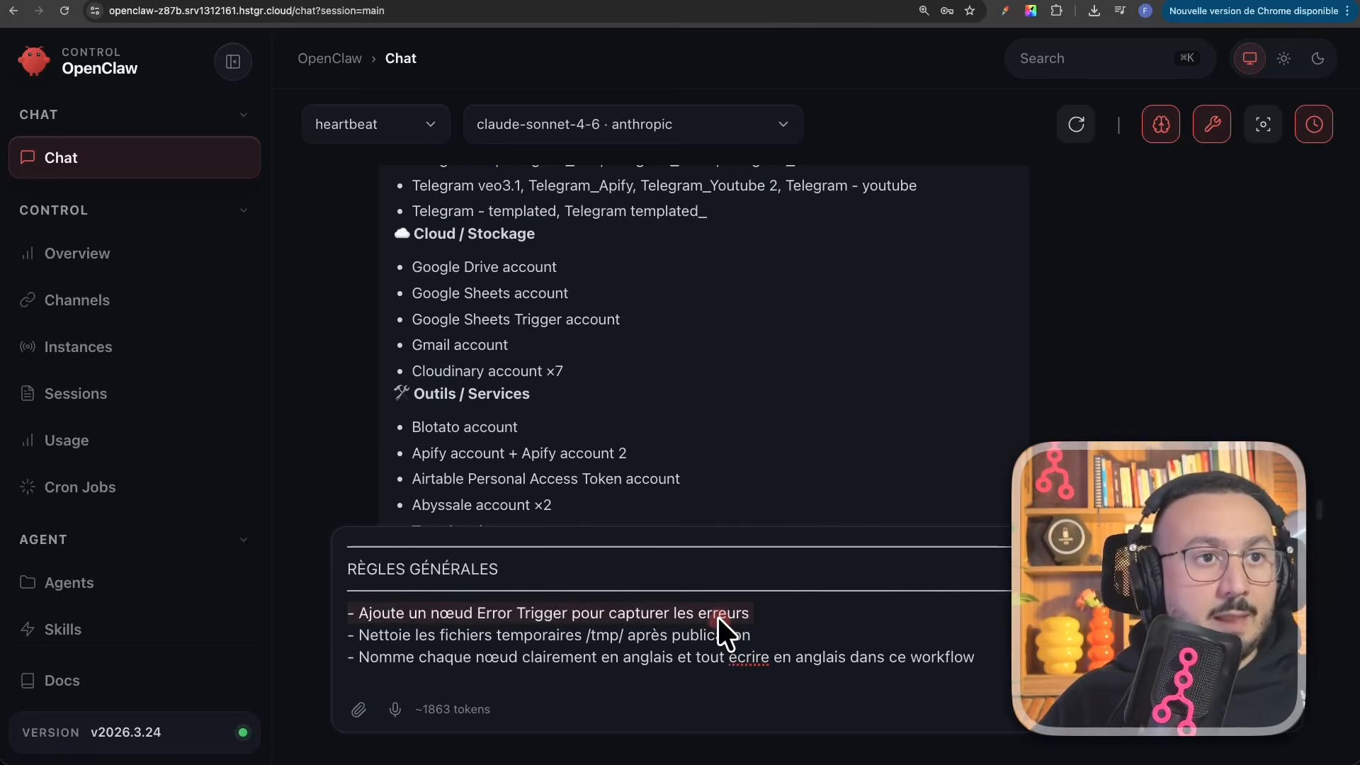
pyautogui.press('BackSpace')
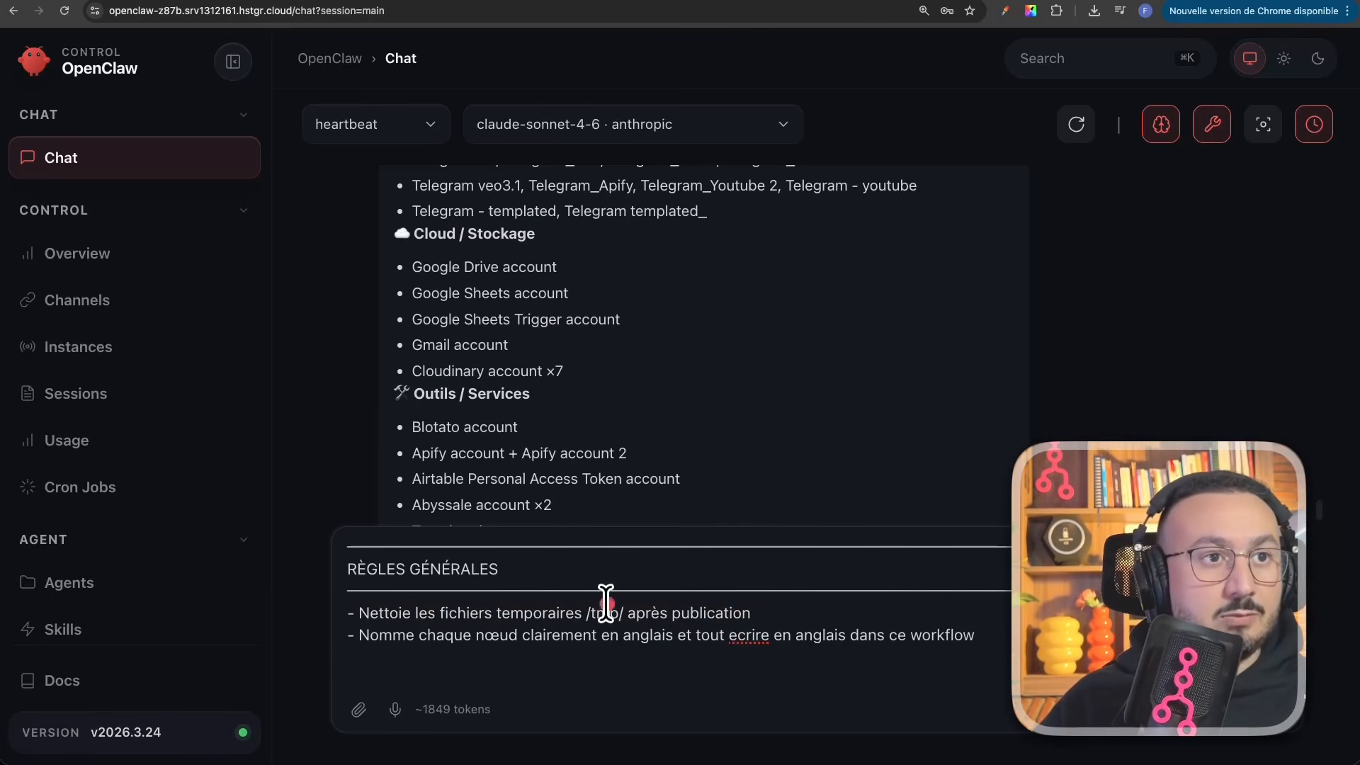
# Step: Delete the general rule "Nettoie les fichiers temporaires /tmp/ après publication" from the drafted prompt
pyautogui.tripleClick(606, 603)
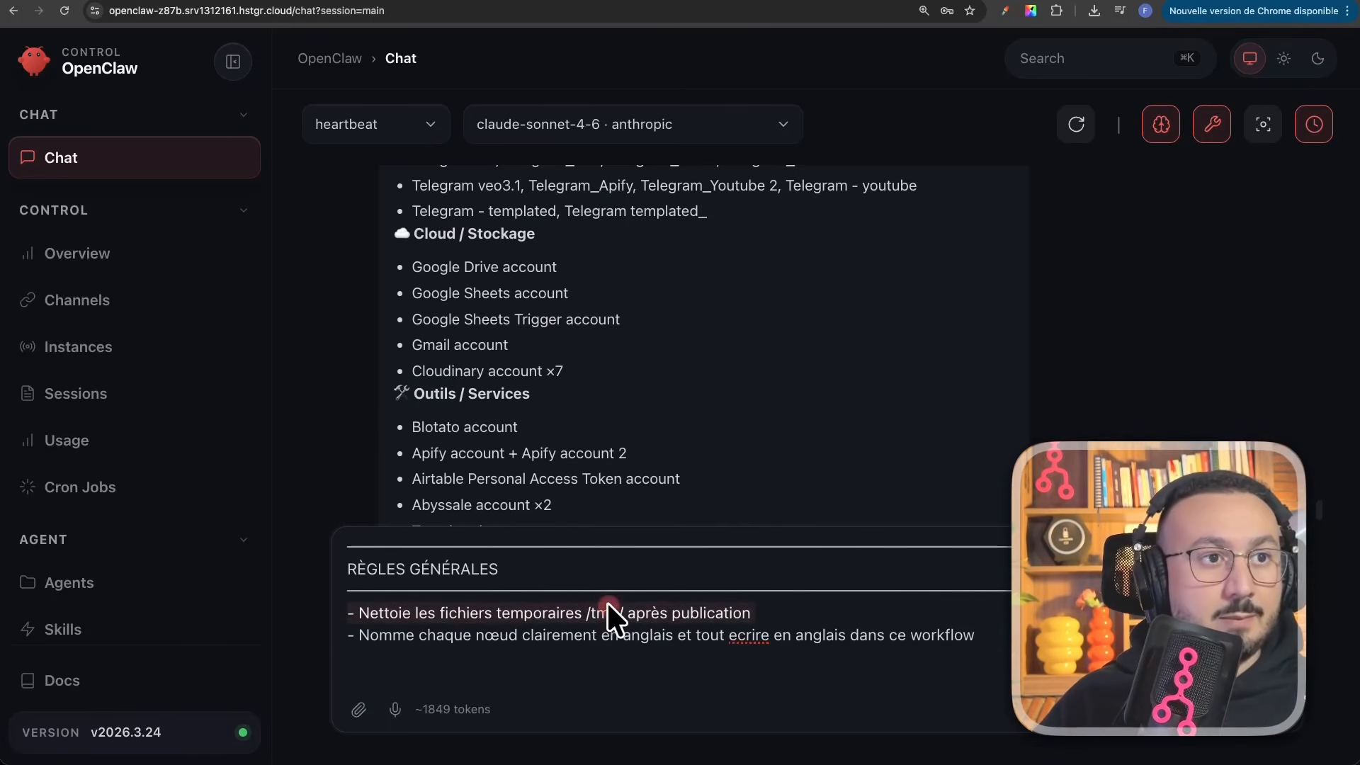
pyautogui.press('BackSpace')
# Step: Append "en anglais" to the Sticky Note 1 "How It Works" heading in the prompt
pyautogui.scroll(3, 606, 602)
pyautogui.scroll(2, 606, 602)
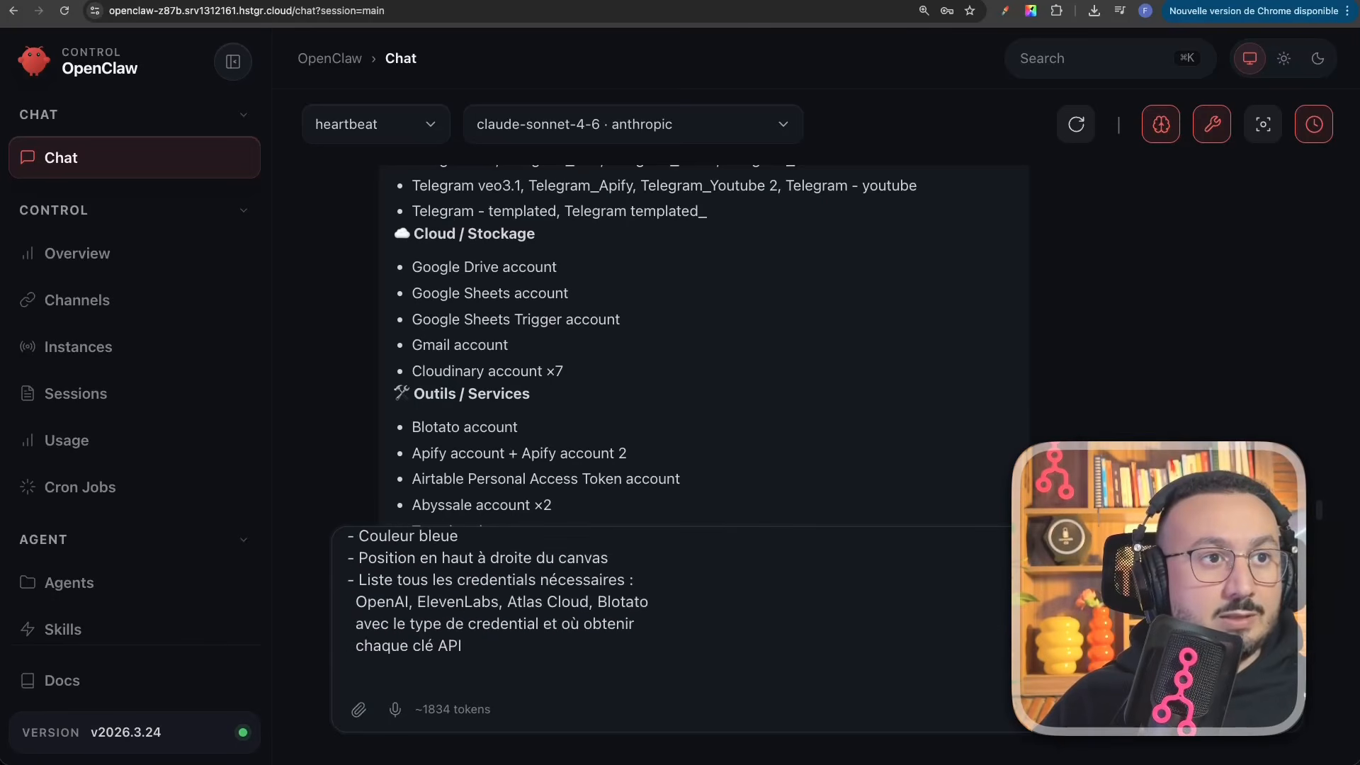
pyautogui.scroll(1, 606, 602)
pyautogui.scroll(1, 607, 602)
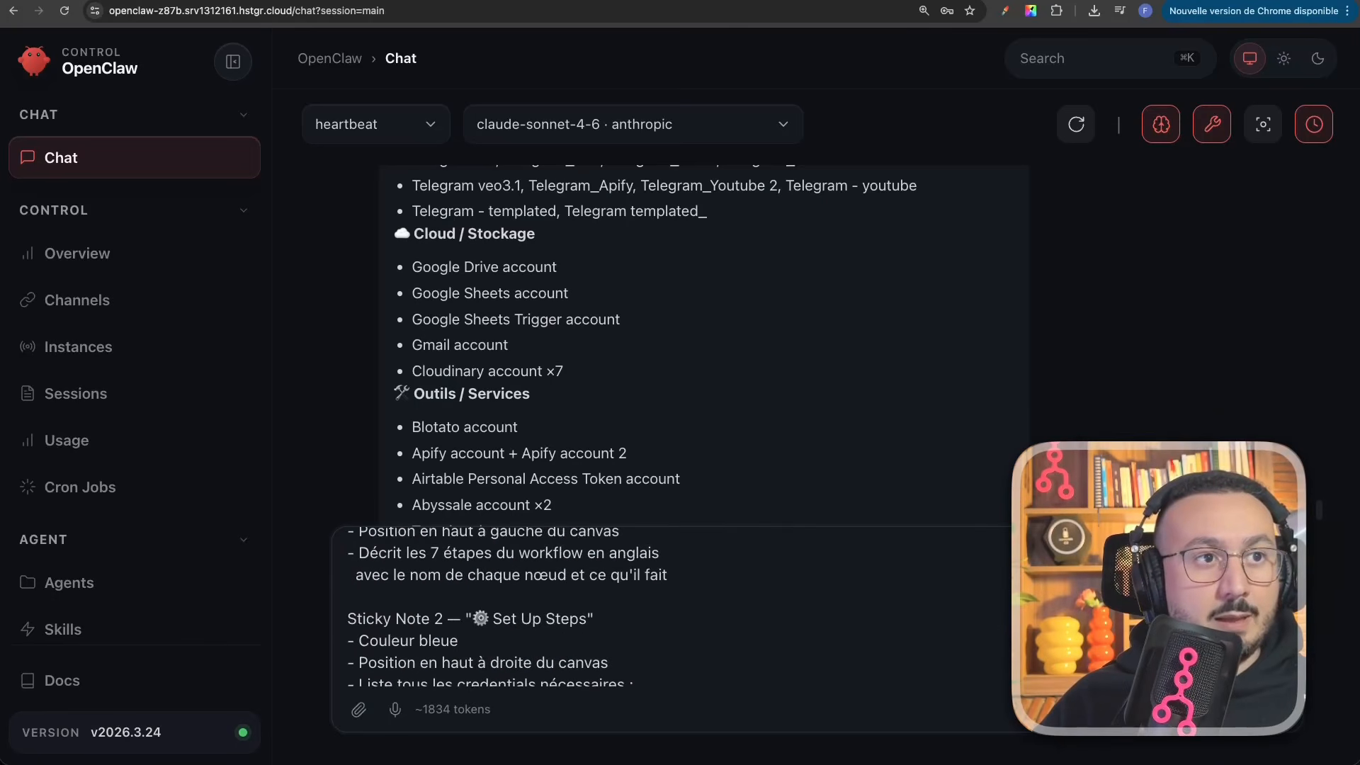
pyautogui.scroll(2, 607, 602)
pyautogui.scroll(1, 606, 602)
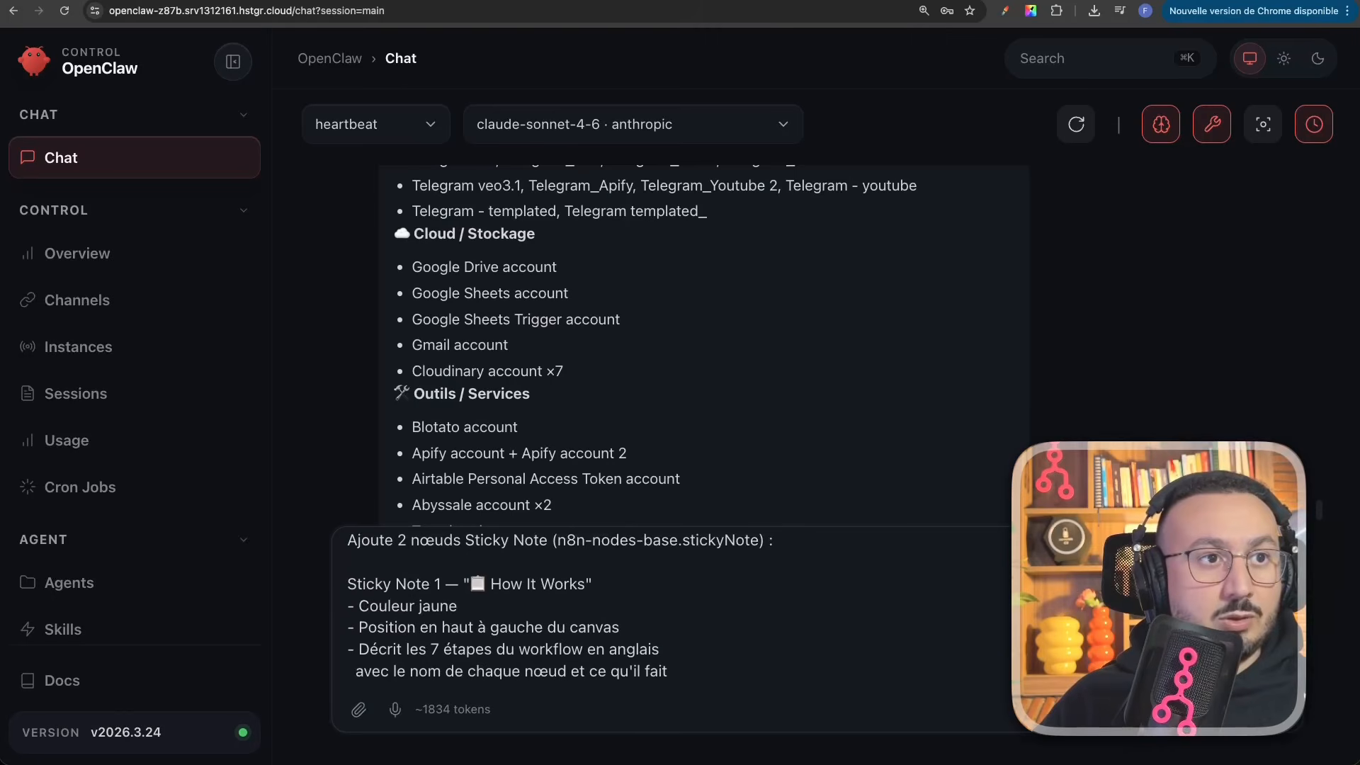
pyautogui.click(693, 592)
pyautogui.write('en anglais')
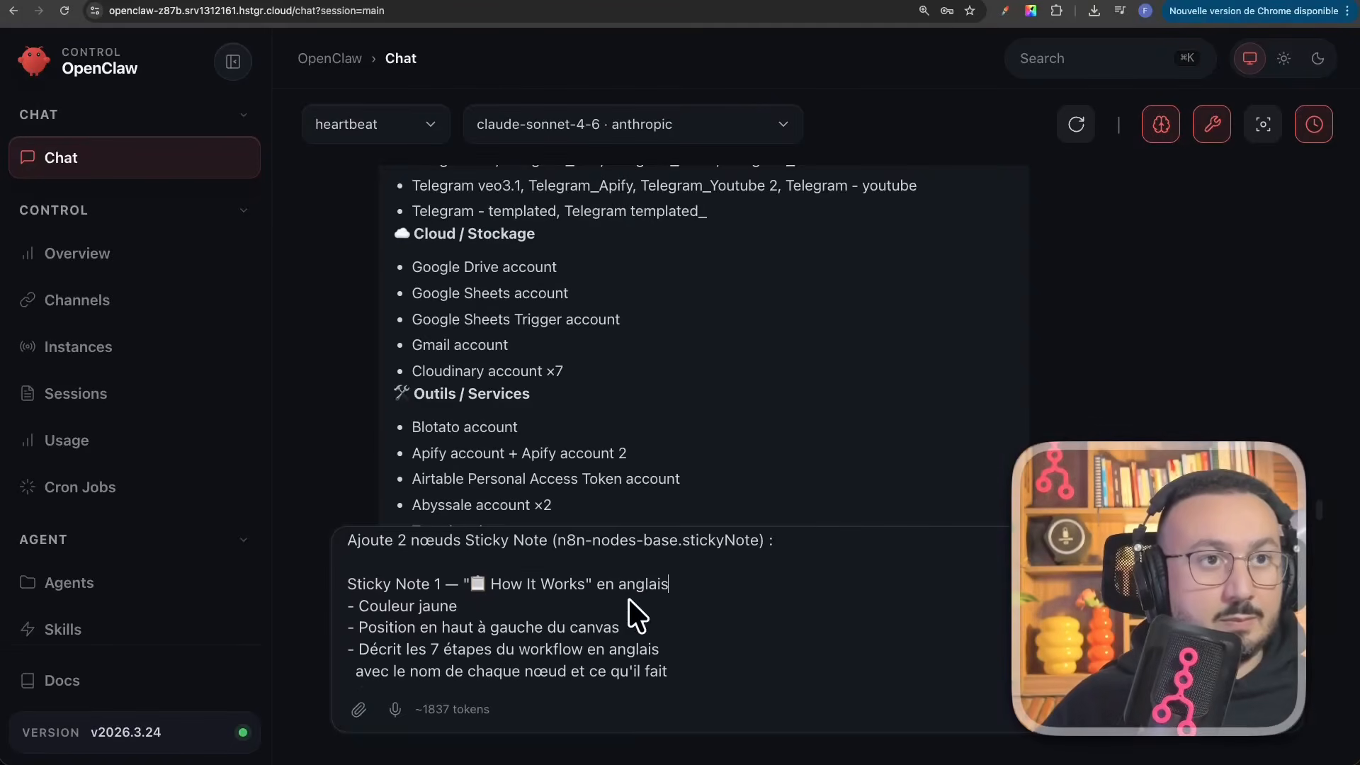
# Step: Append "en anglais" to the Sticky Note 2 "Set Up Steps" heading in the prompt
pyautogui.scroll(-3, 628, 598)
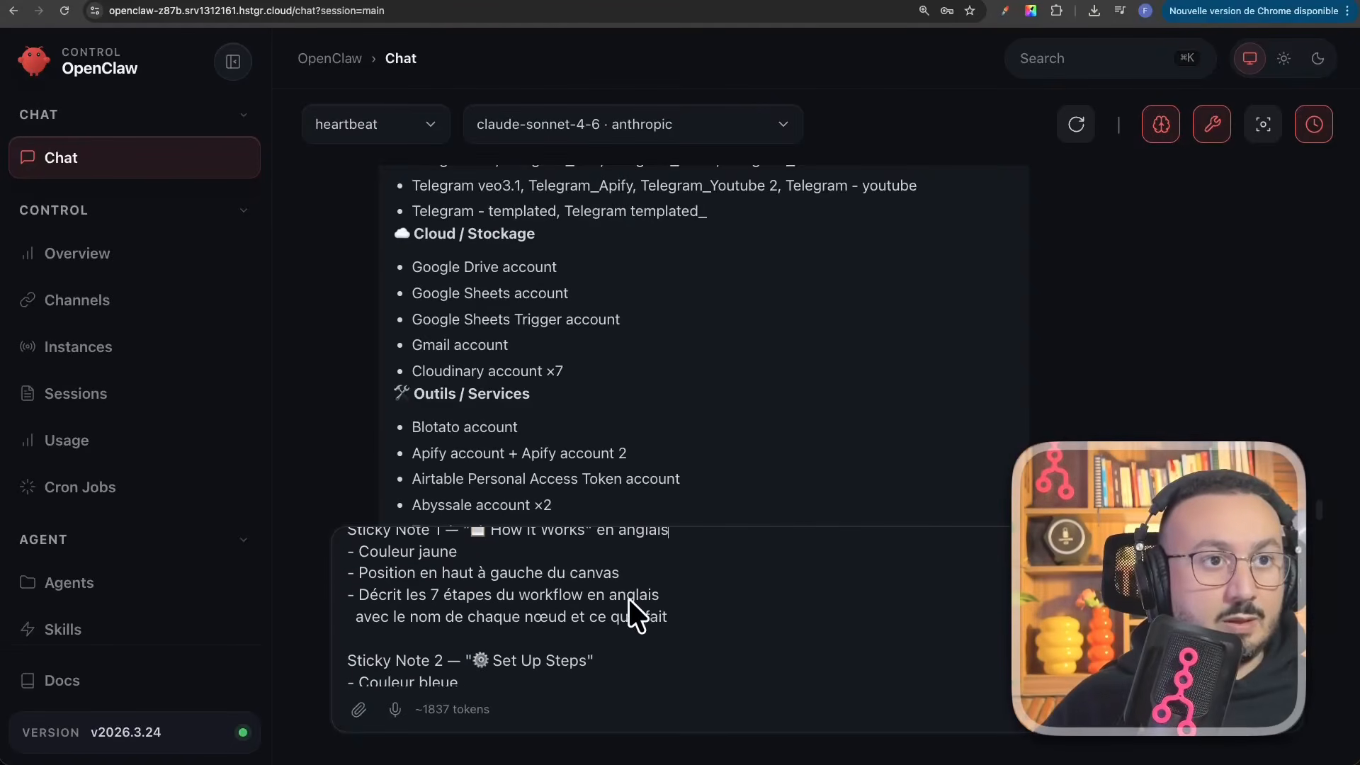
pyautogui.click(673, 651)
pyautogui.write('e')
pyautogui.write('n an')
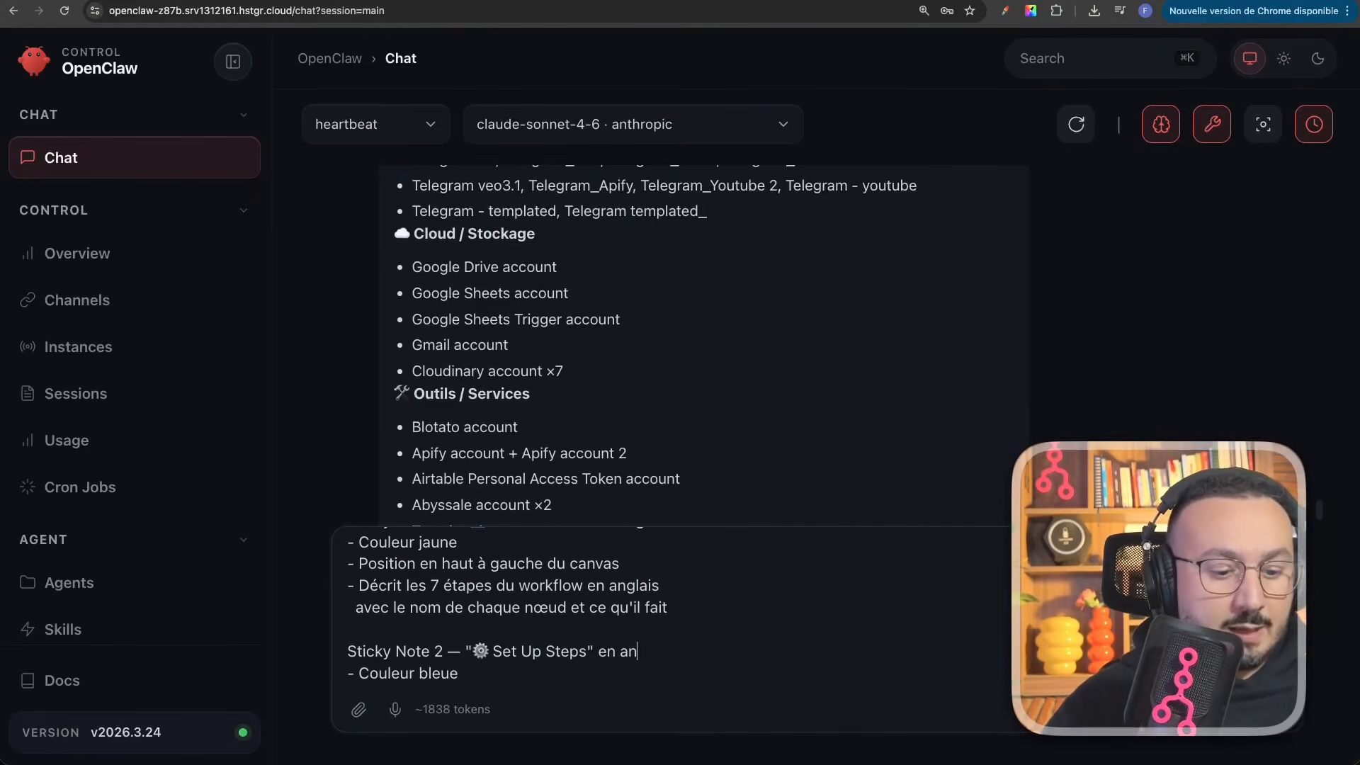
pyautogui.write('glais')
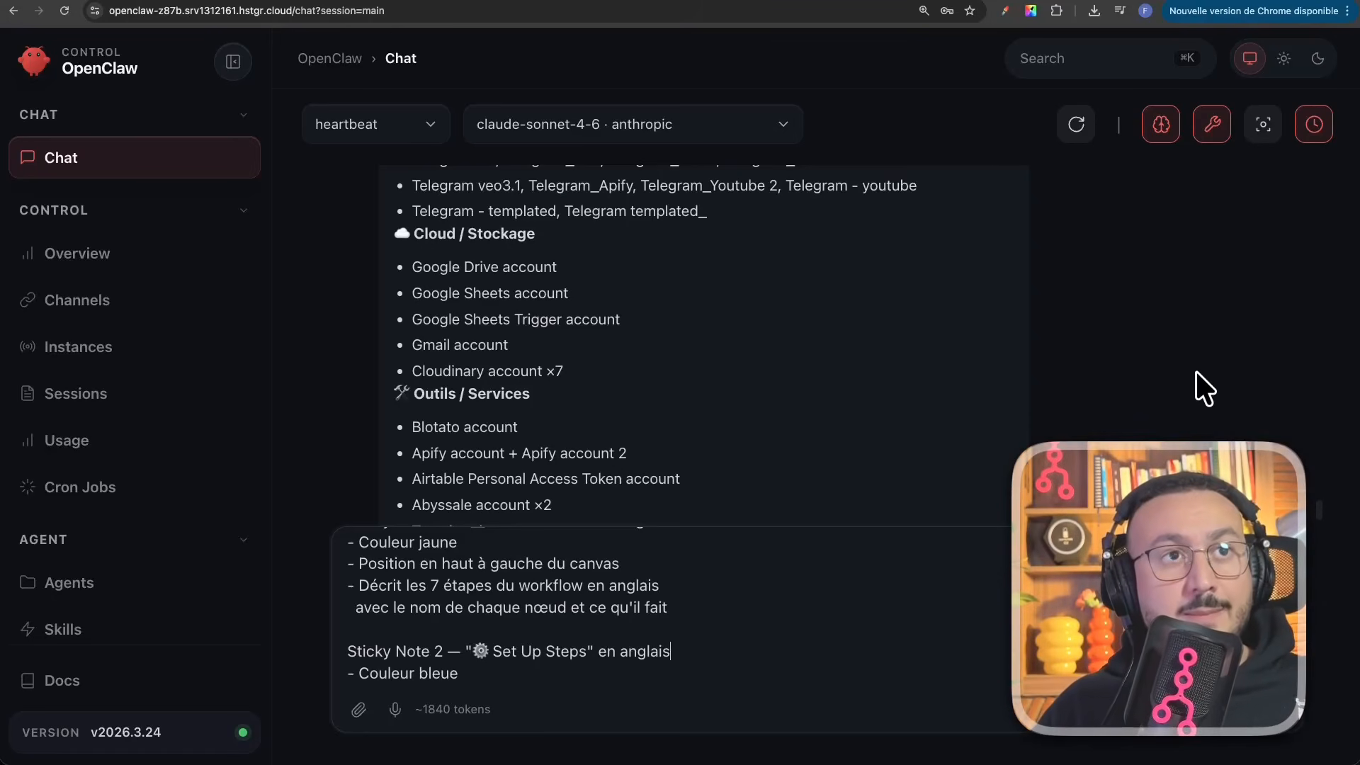
# Step: Send the adapted workflow prompt to the OpenClaw assistant
pyautogui.scroll(4, 1183, 333)
pyautogui.scroll(3, 1188, 329)
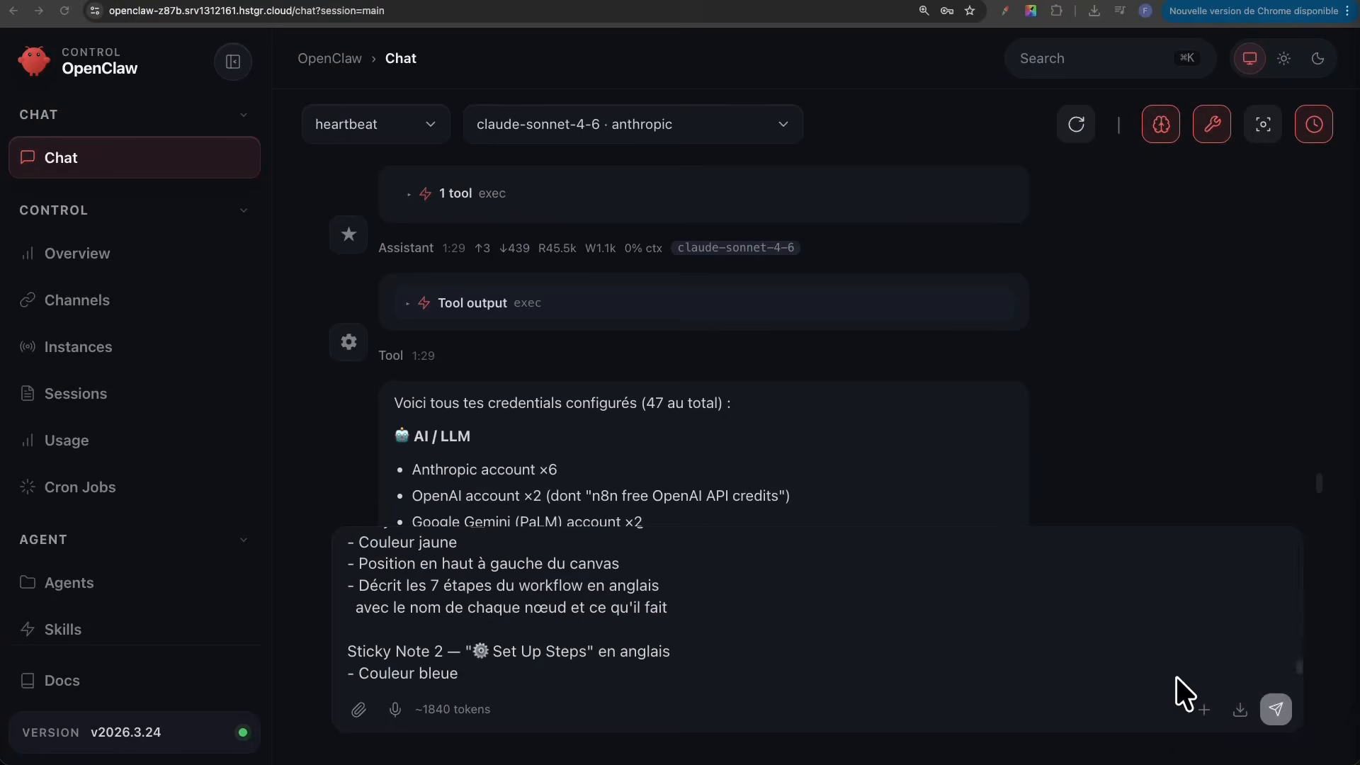
pyautogui.click(1274, 713)
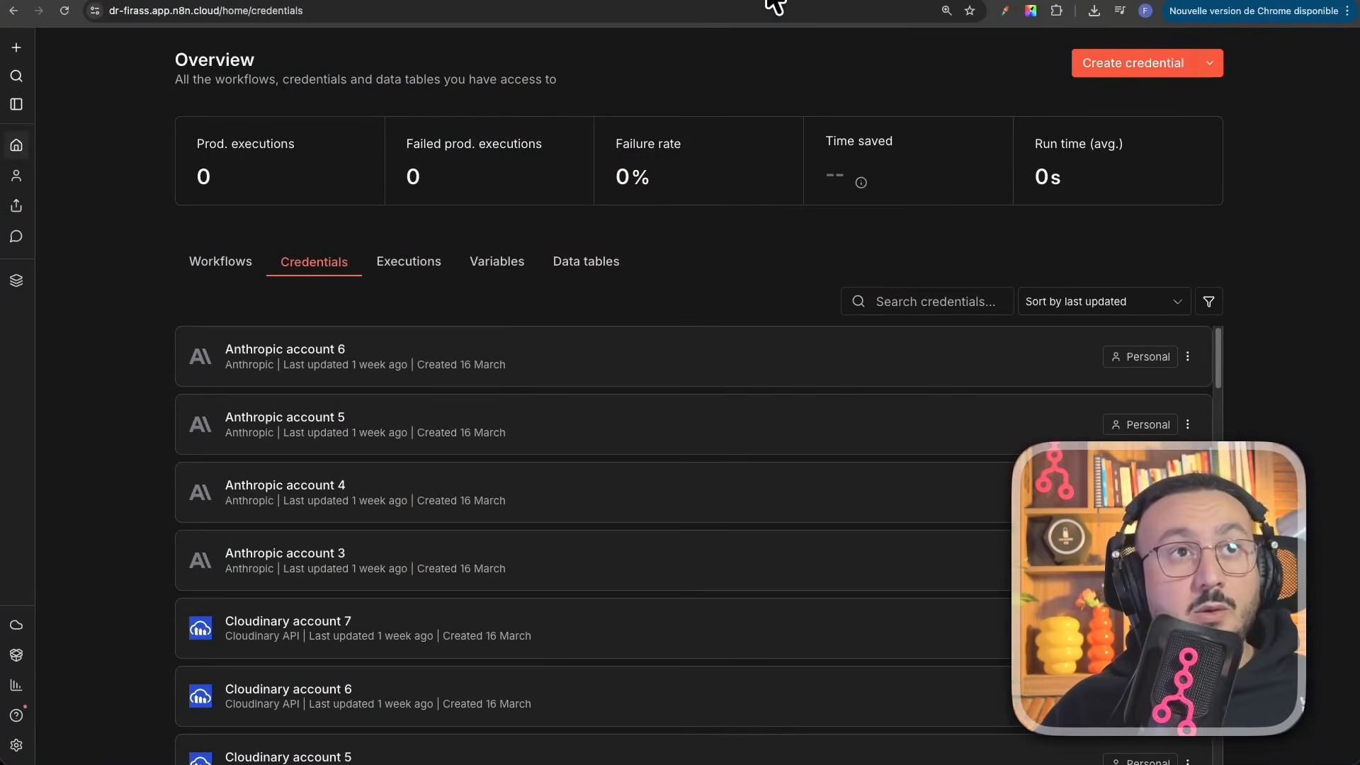
# Step: Switch to n8n, show the workflows overview and reload it to look for the generated workflow
pyautogui.click(17, 144)
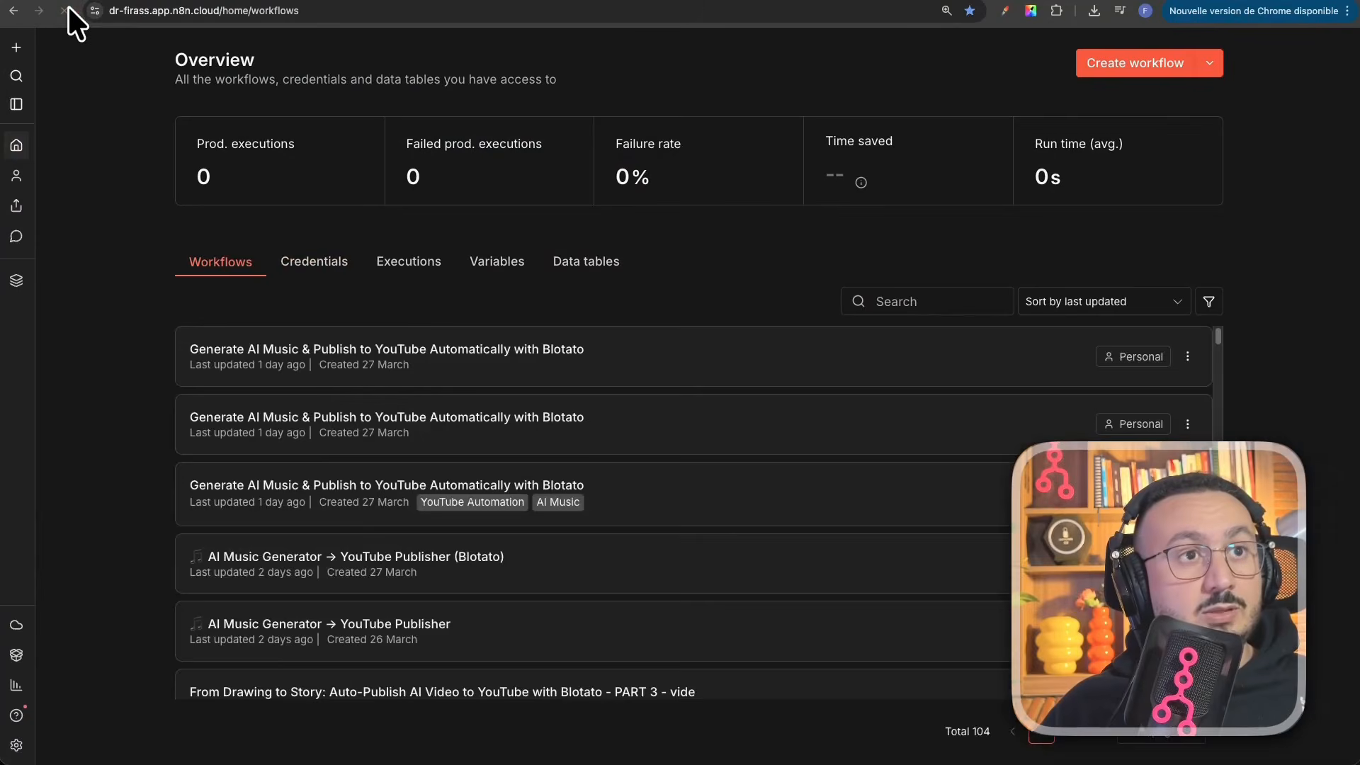
pyautogui.click(68, 6)
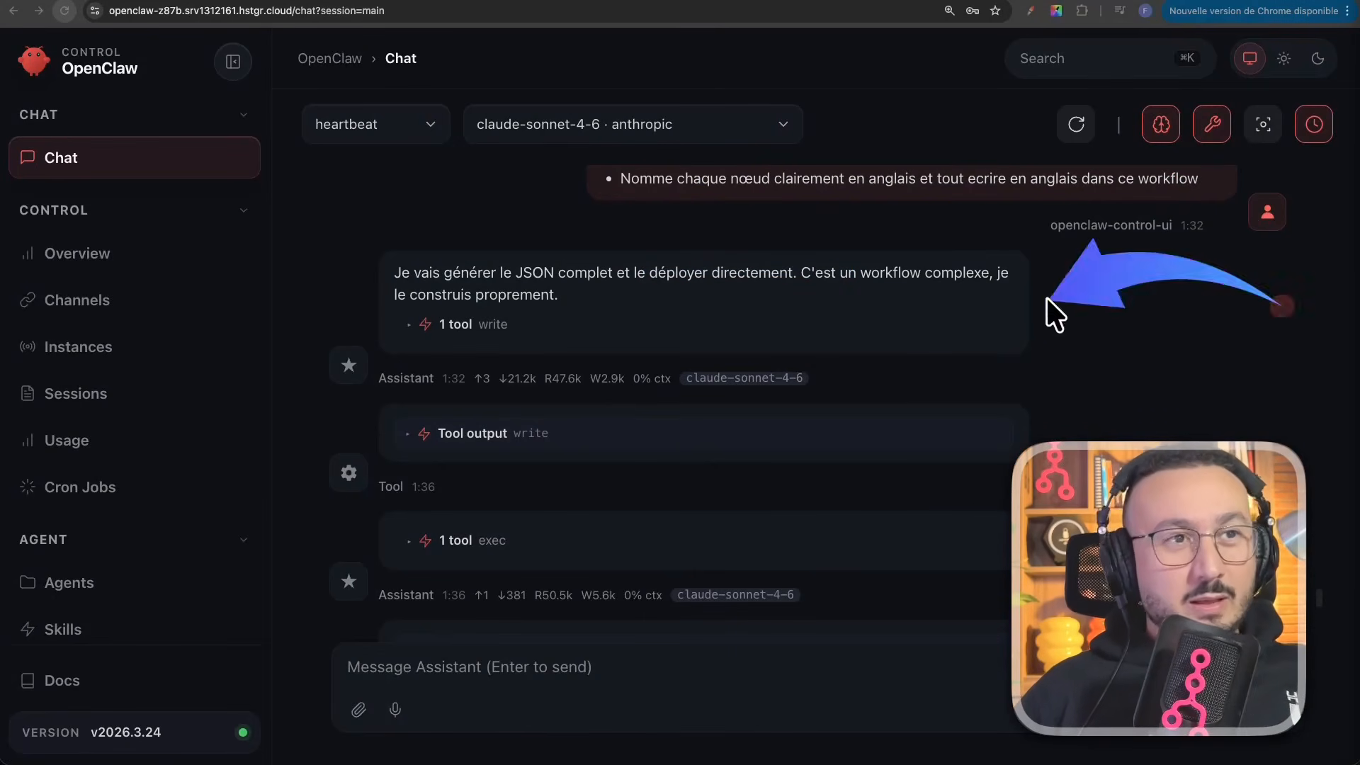
# Step: Read the assistant's deployment report in the OpenClaw chat, including the table of built nodes and the credentials to configure
pyautogui.scroll(-5, 758, 427)
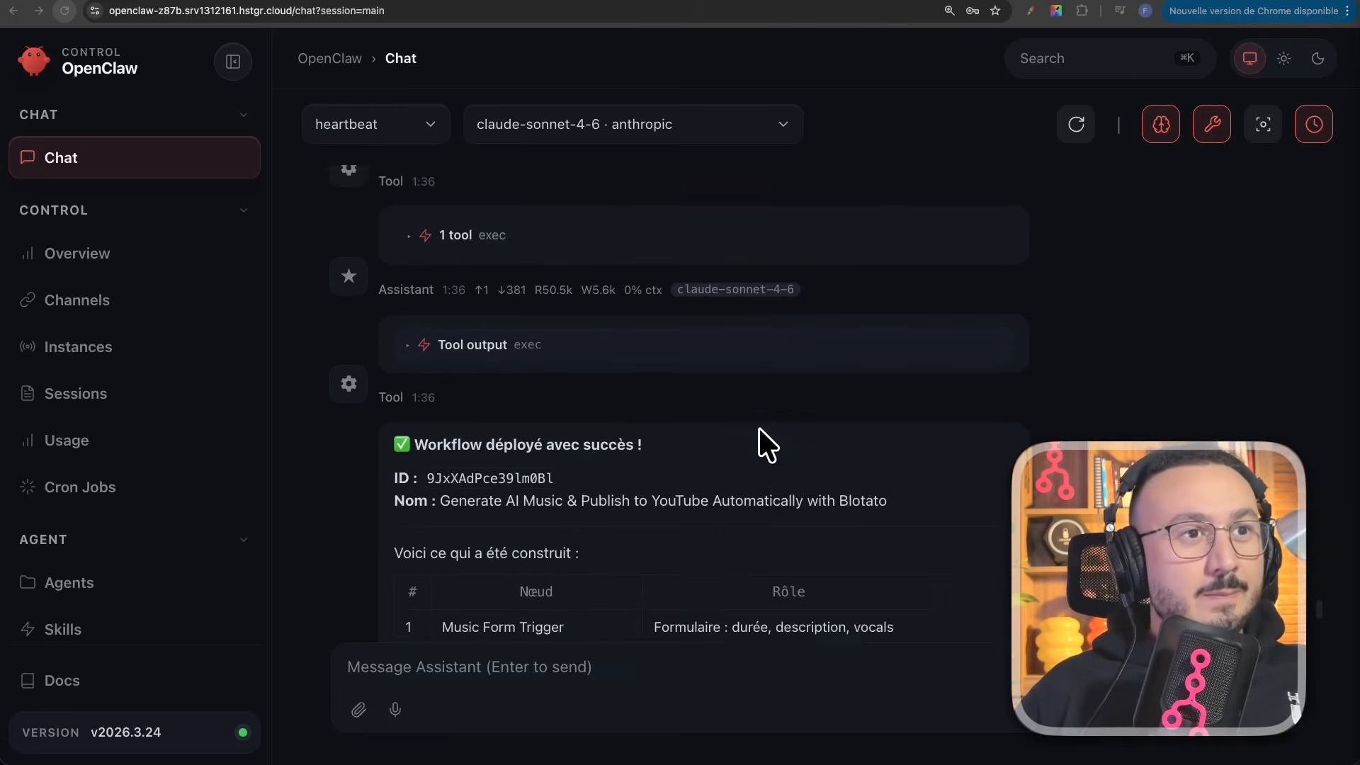
pyautogui.scroll(-1, 759, 428)
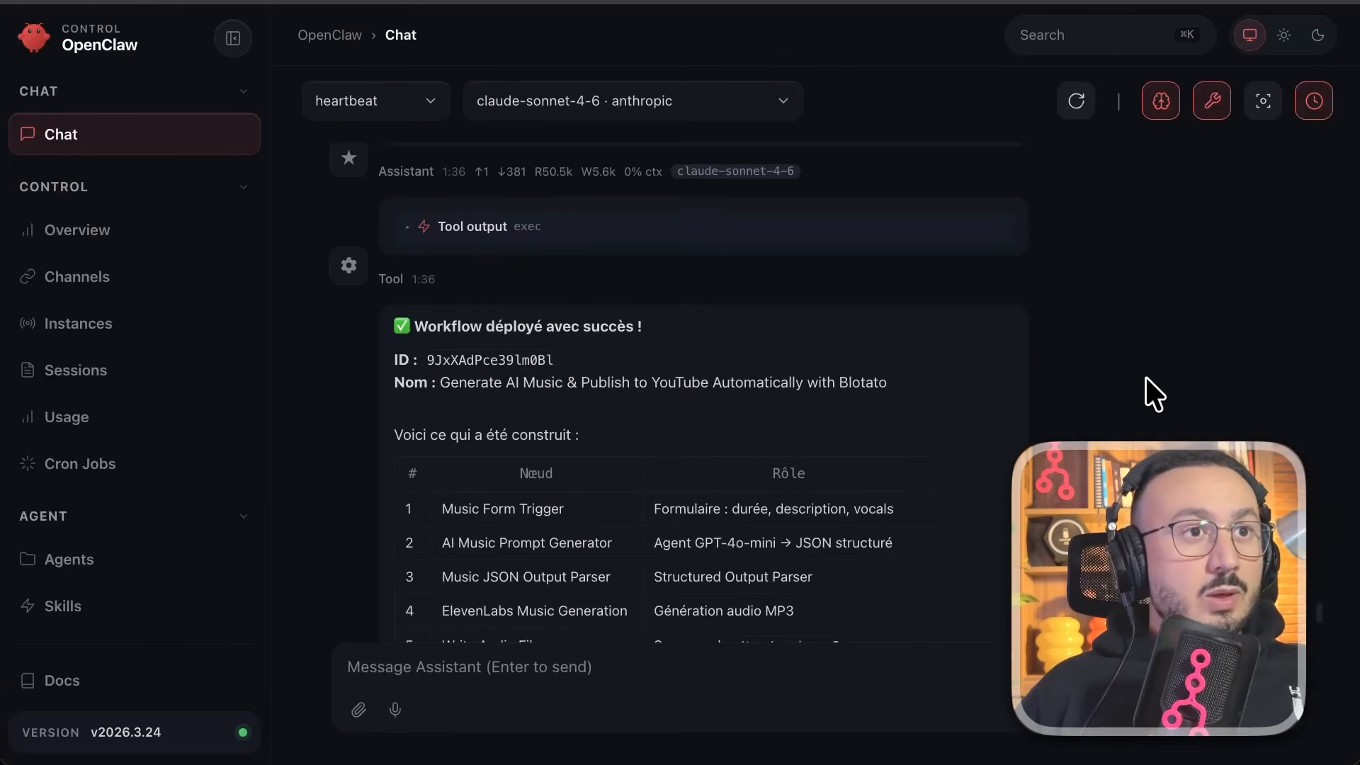
pyautogui.scroll(-2, 1145, 377)
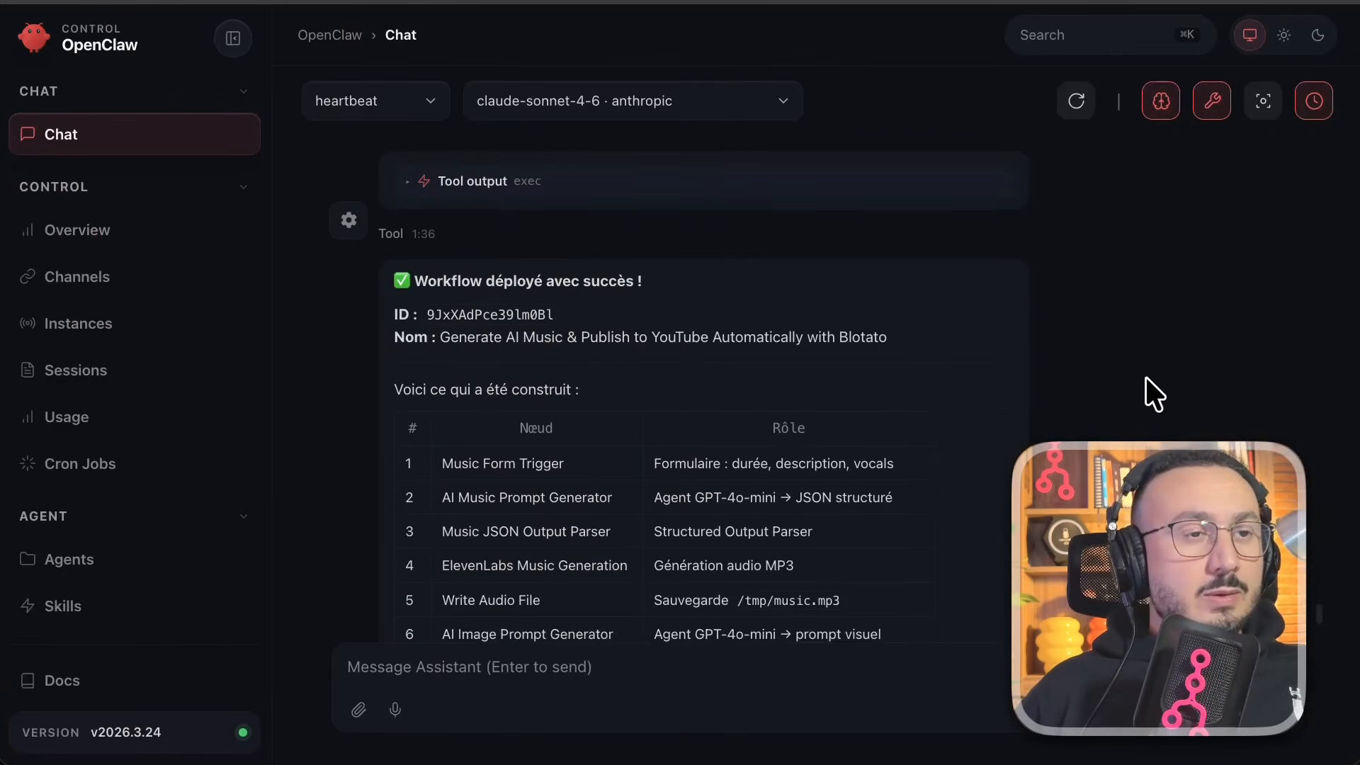
pyautogui.scroll(-3, 1145, 376)
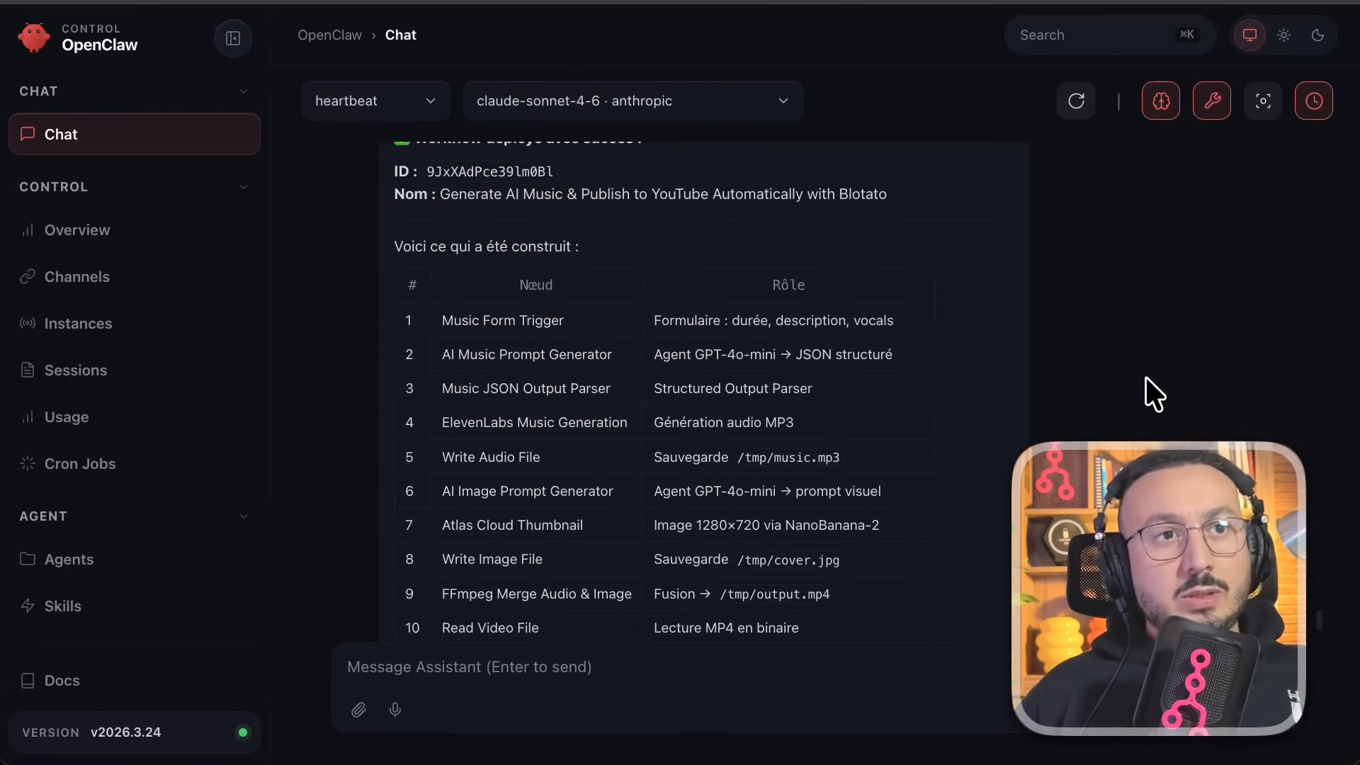
pyautogui.scroll(-2, 1146, 376)
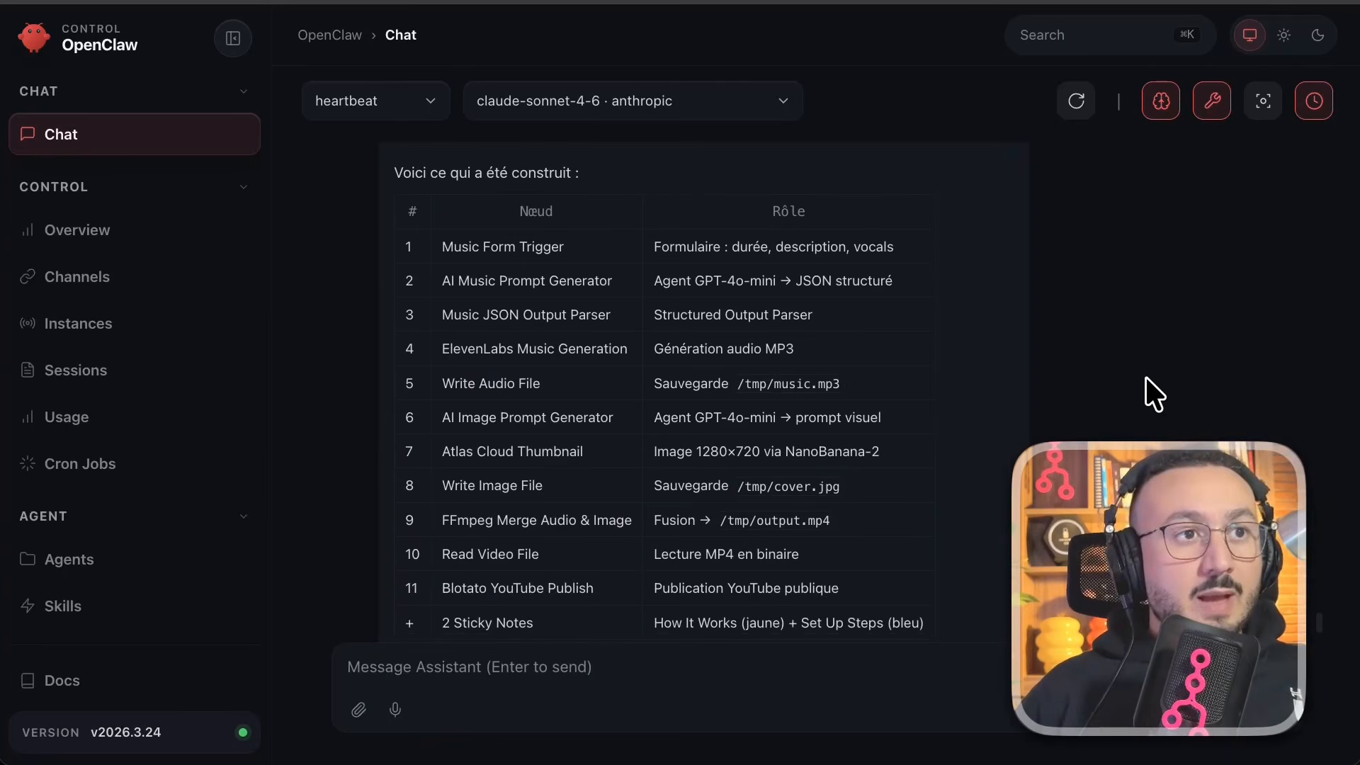
pyautogui.scroll(-2, 1146, 376)
pyautogui.scroll(-2, 1146, 376)
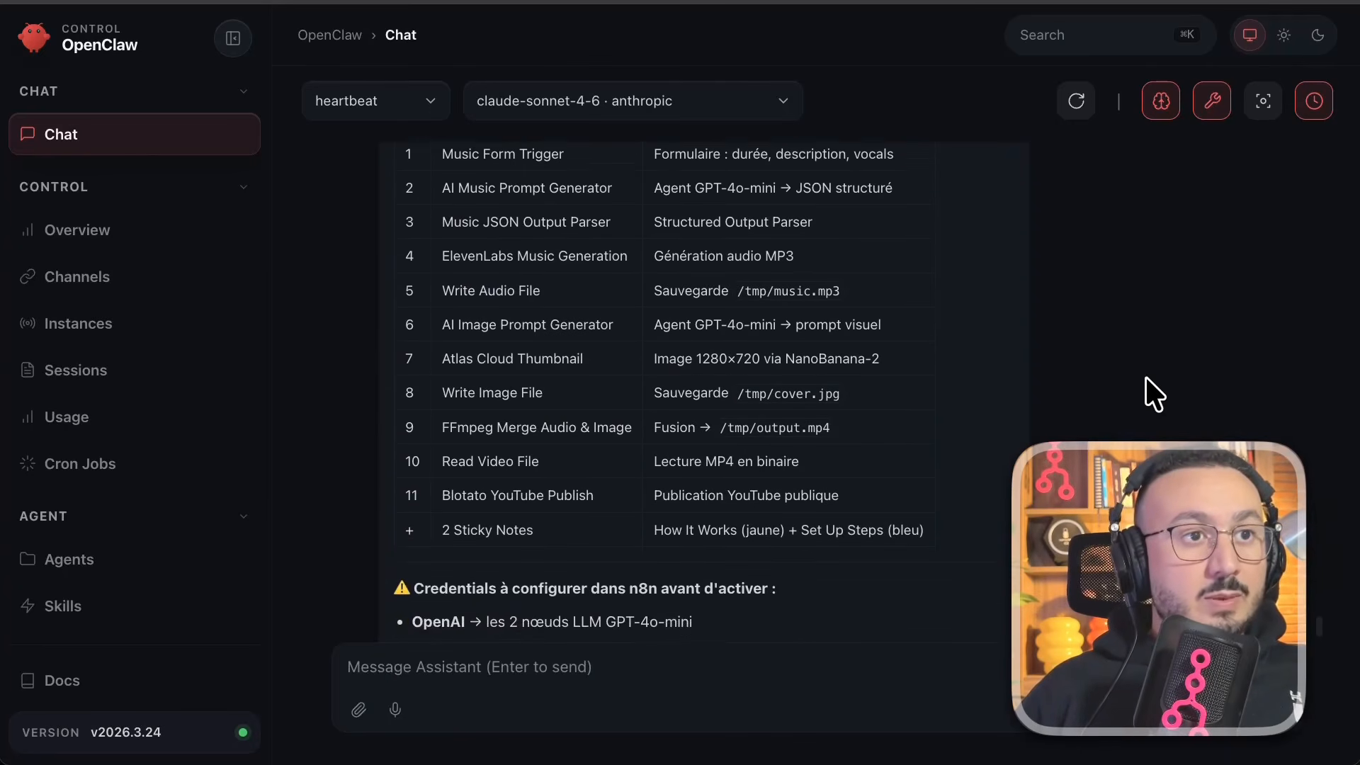
pyautogui.scroll(-2, 1145, 377)
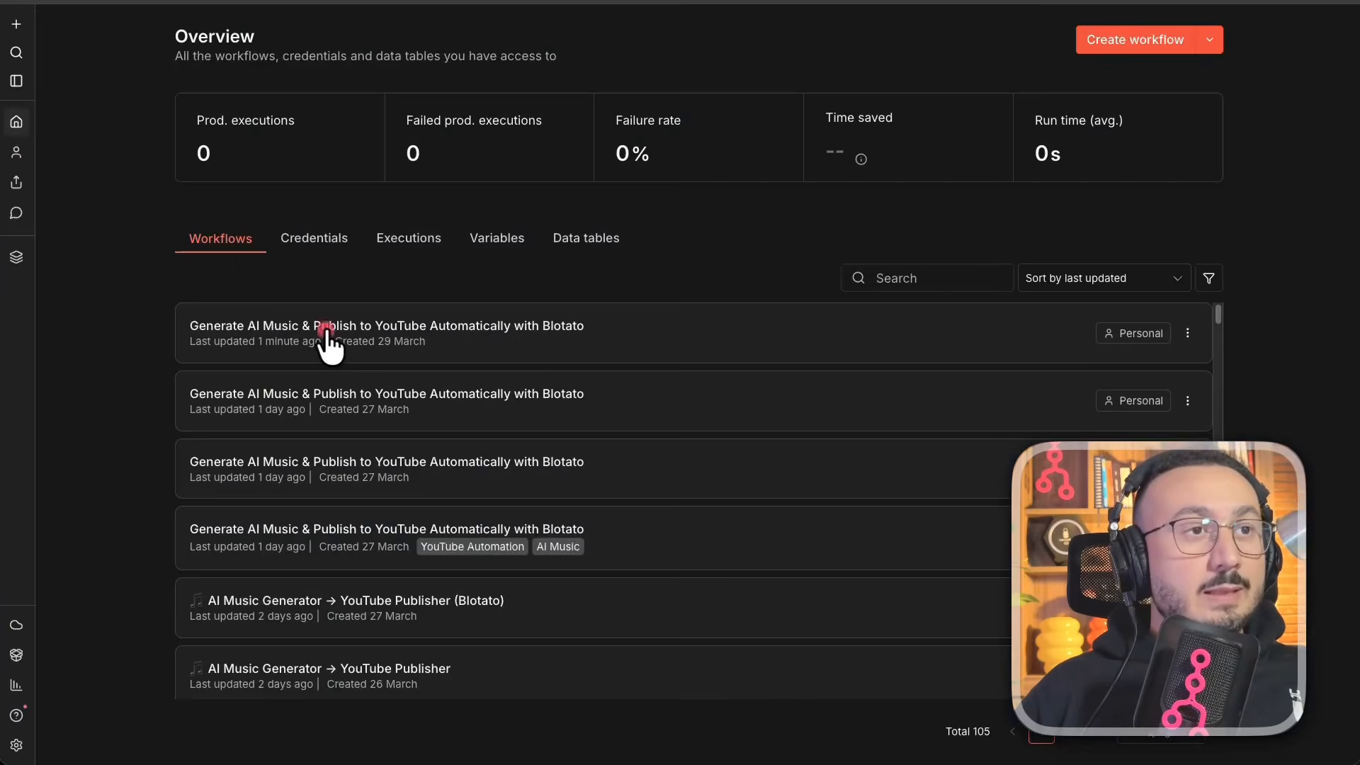
# Step: In the newest "Generate AI Music & Publish to YouTube Automatically with Blotato" workflow, place Set Up Steps beside How It Works and move all nodes beneath them
pyautogui.click(325, 326)
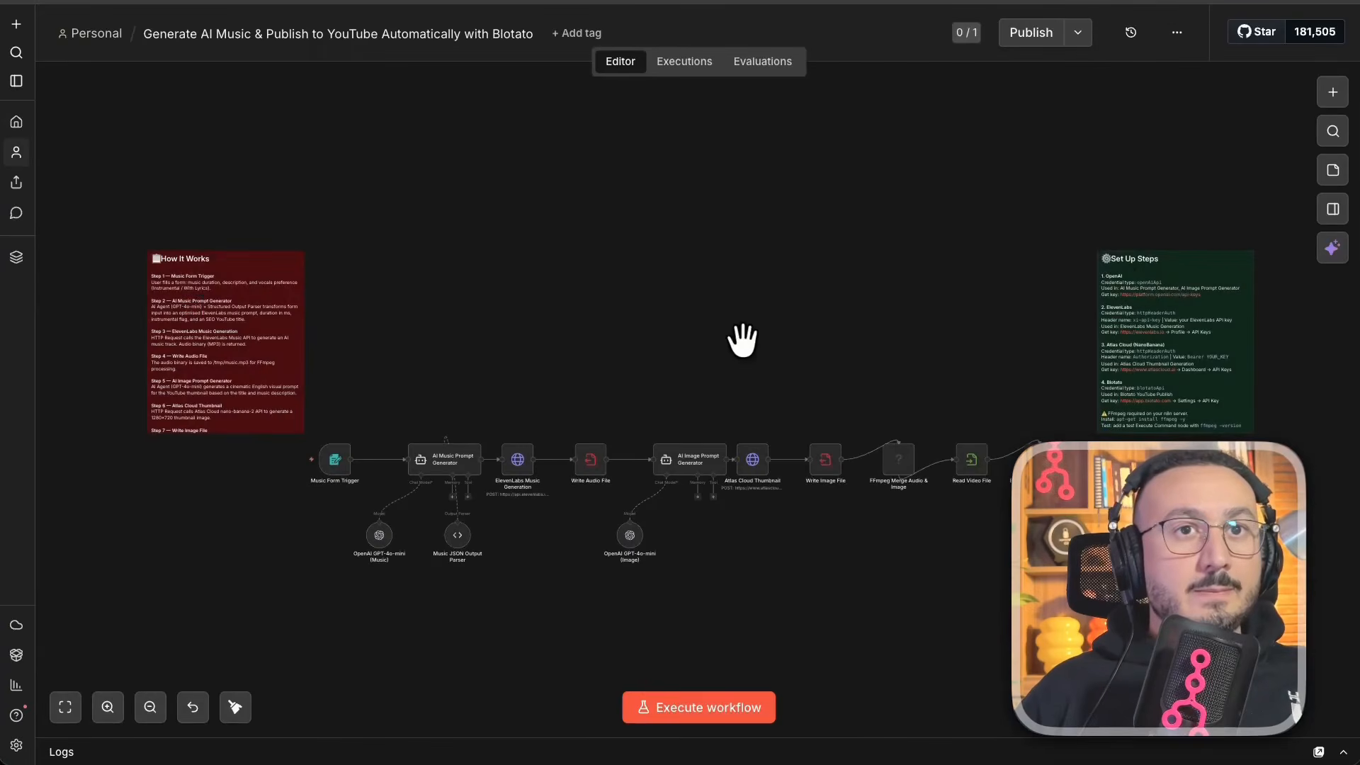
pyautogui.moveTo(741, 337); pyautogui.dragTo(723, 228)
pyautogui.moveTo(1156, 213); pyautogui.dragTo(383, 212)
pyautogui.moveTo(1202, 334); pyautogui.dragTo(196, 505)
pyautogui.moveTo(404, 376); pyautogui.dragTo(254, 418)
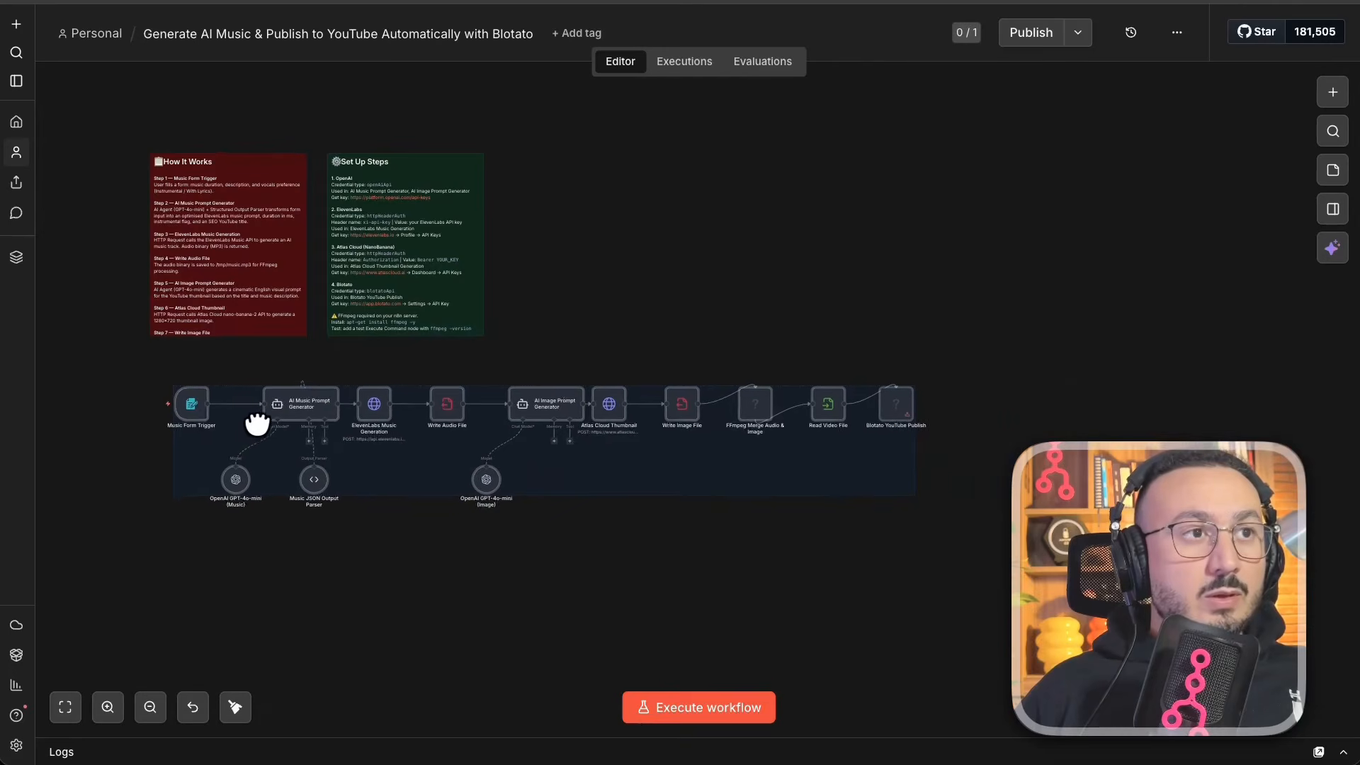
pyautogui.click(864, 292)
# Step: Open the AI Music Prompt Generator node, examine its prompt and system message, and close it
pyautogui.click(105, 701)
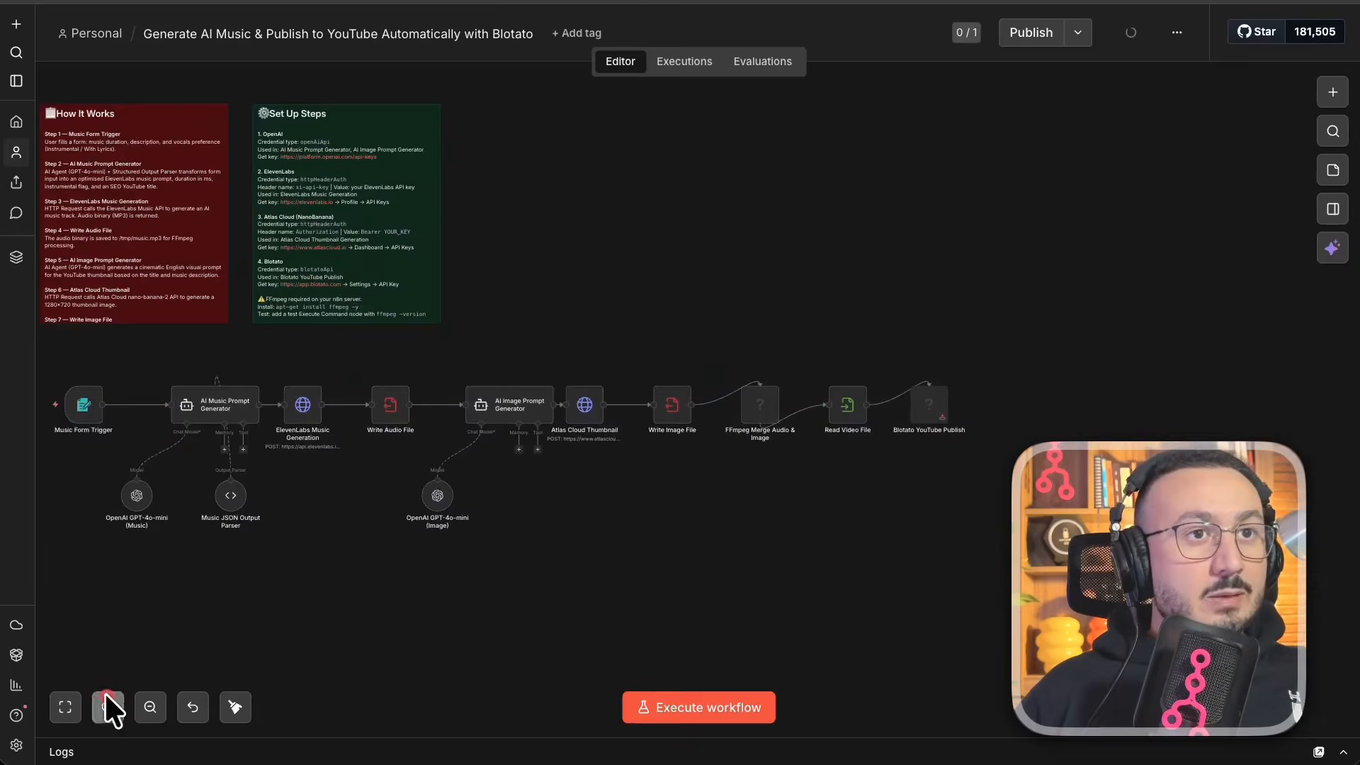
pyautogui.click(106, 701)
pyautogui.moveTo(596, 587); pyautogui.dragTo(825, 456)
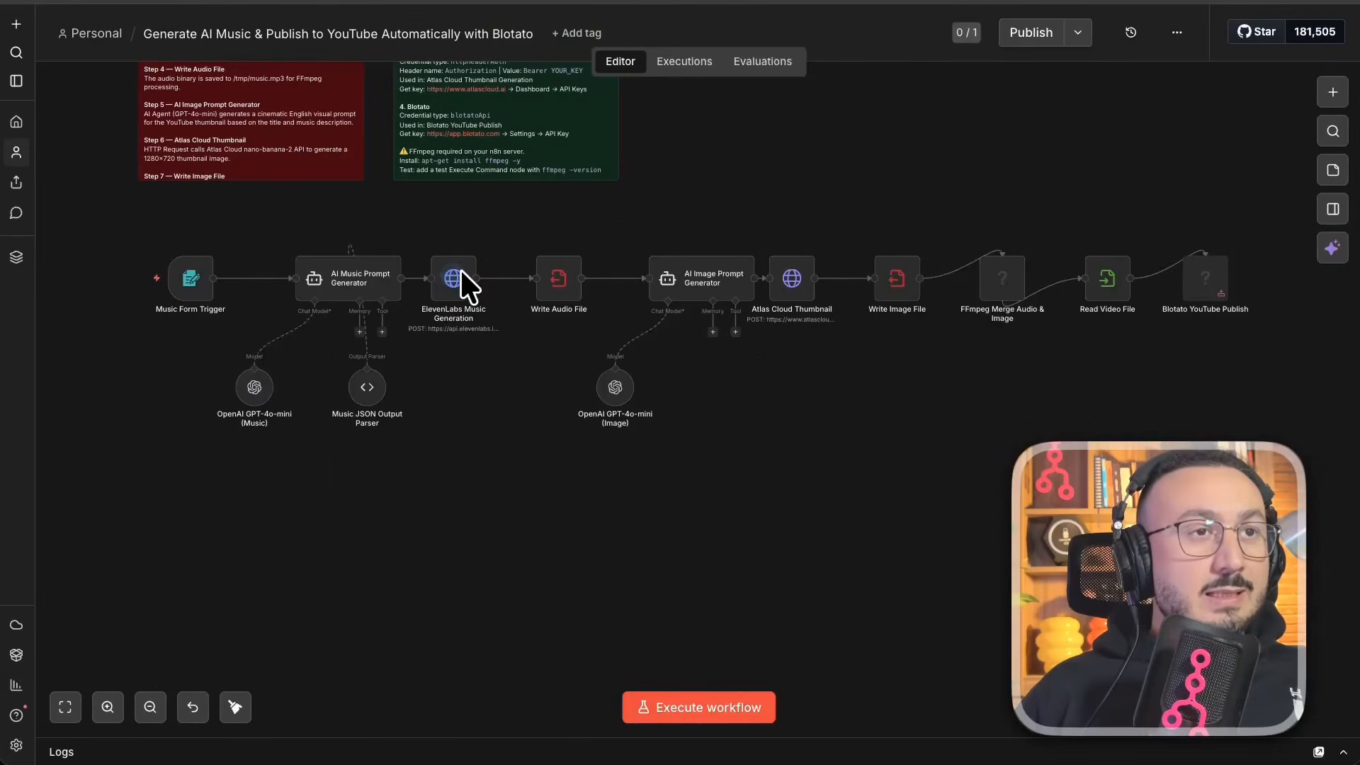
pyautogui.rightClick(351, 273)
pyautogui.click(373, 296)
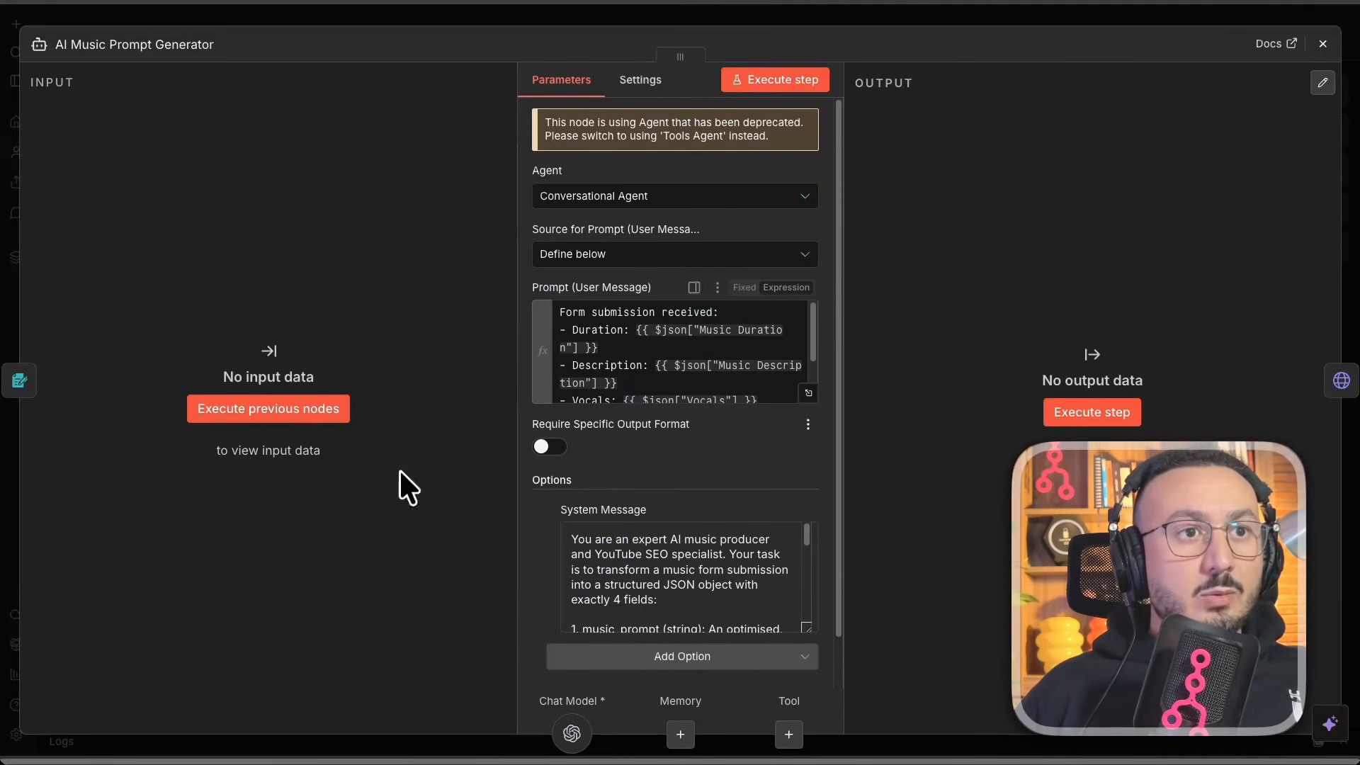
pyautogui.moveTo(399, 469); pyautogui.dragTo(188, 576)
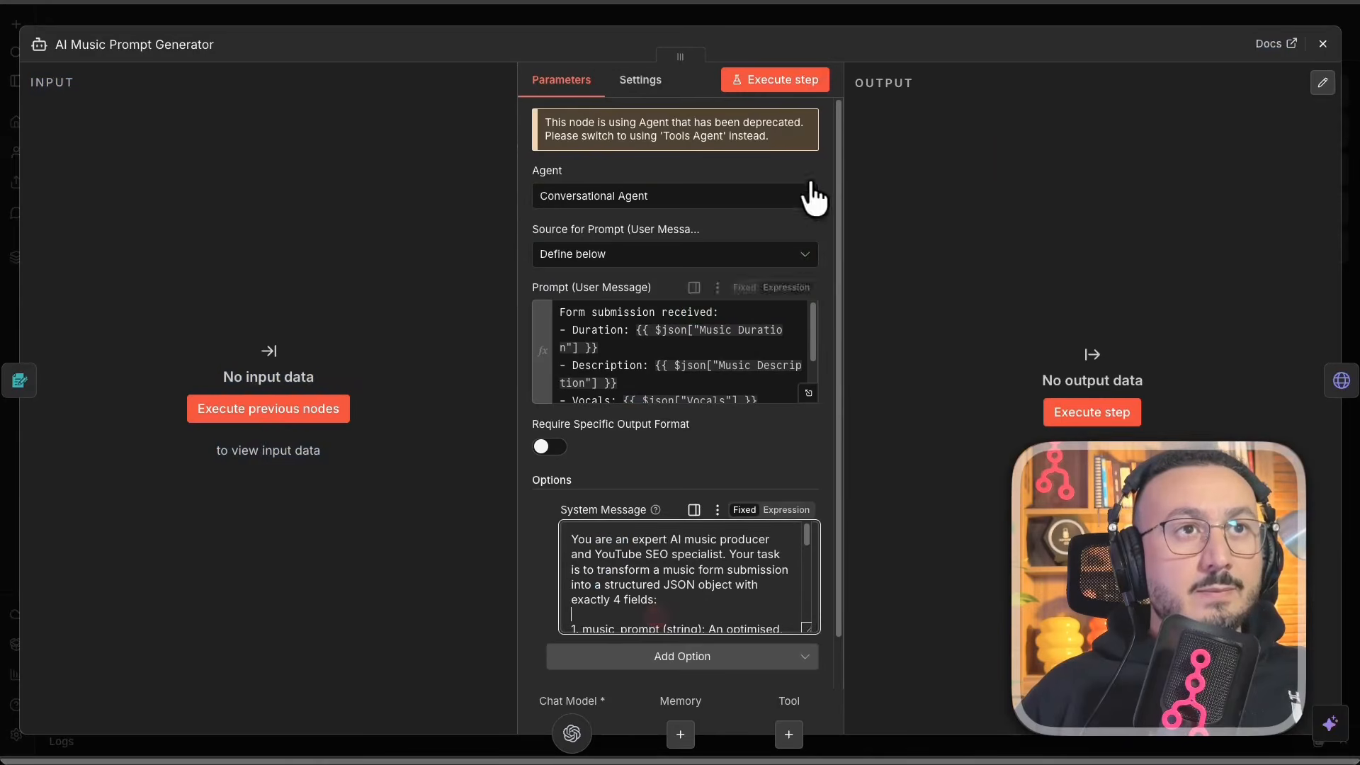
pyautogui.click(791, 14)
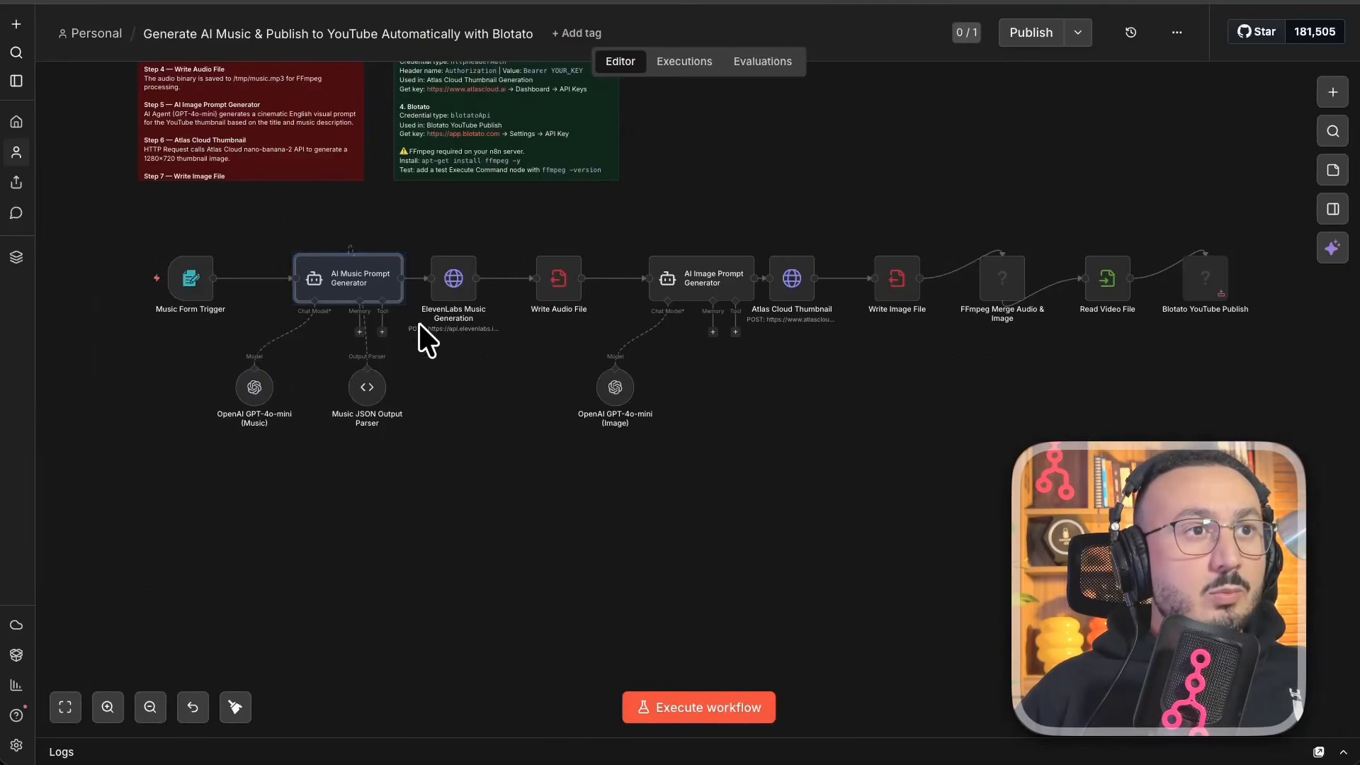
# Step: Open the ElevenLabs Music Generation node, review its request method, URL and headers, and close it
pyautogui.click(455, 268)
pyautogui.rightClick(435, 275)
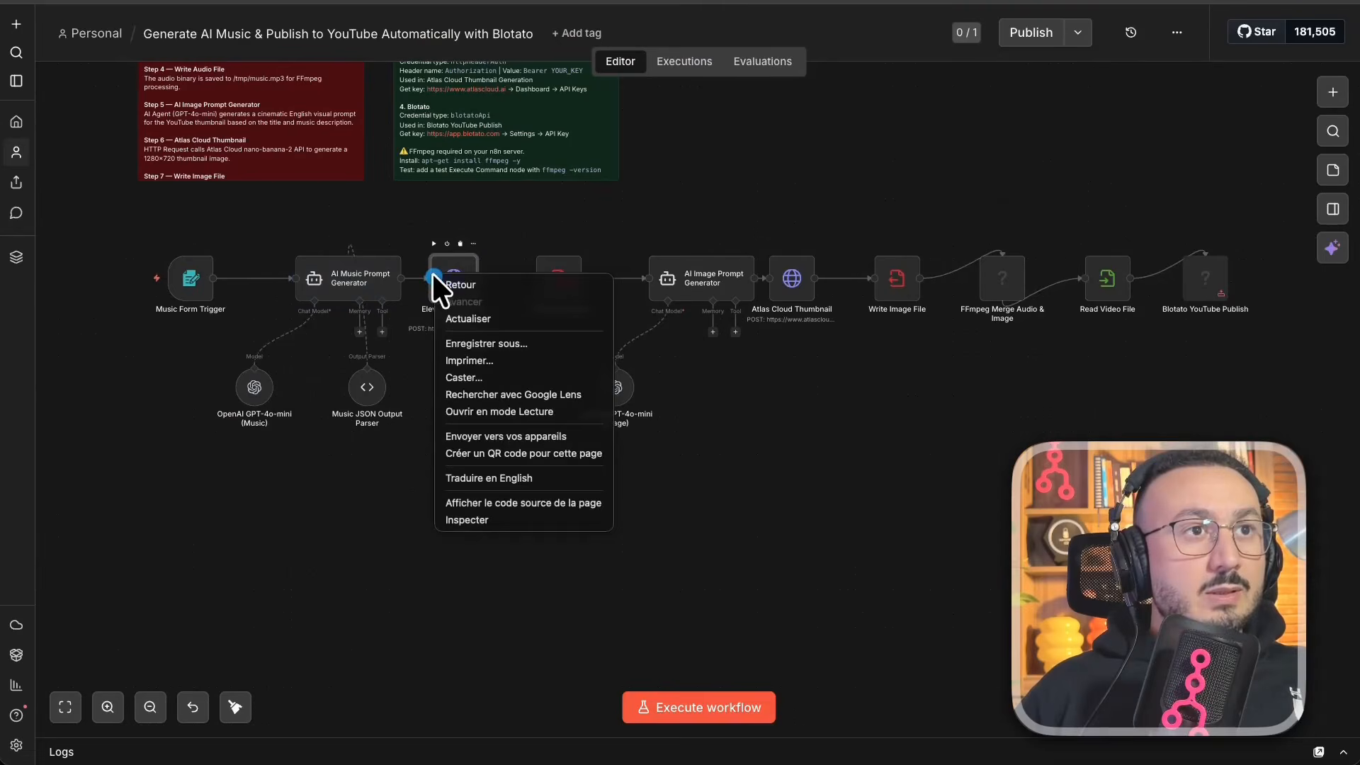
pyautogui.rightClick(446, 273)
pyautogui.doubleClick(466, 283)
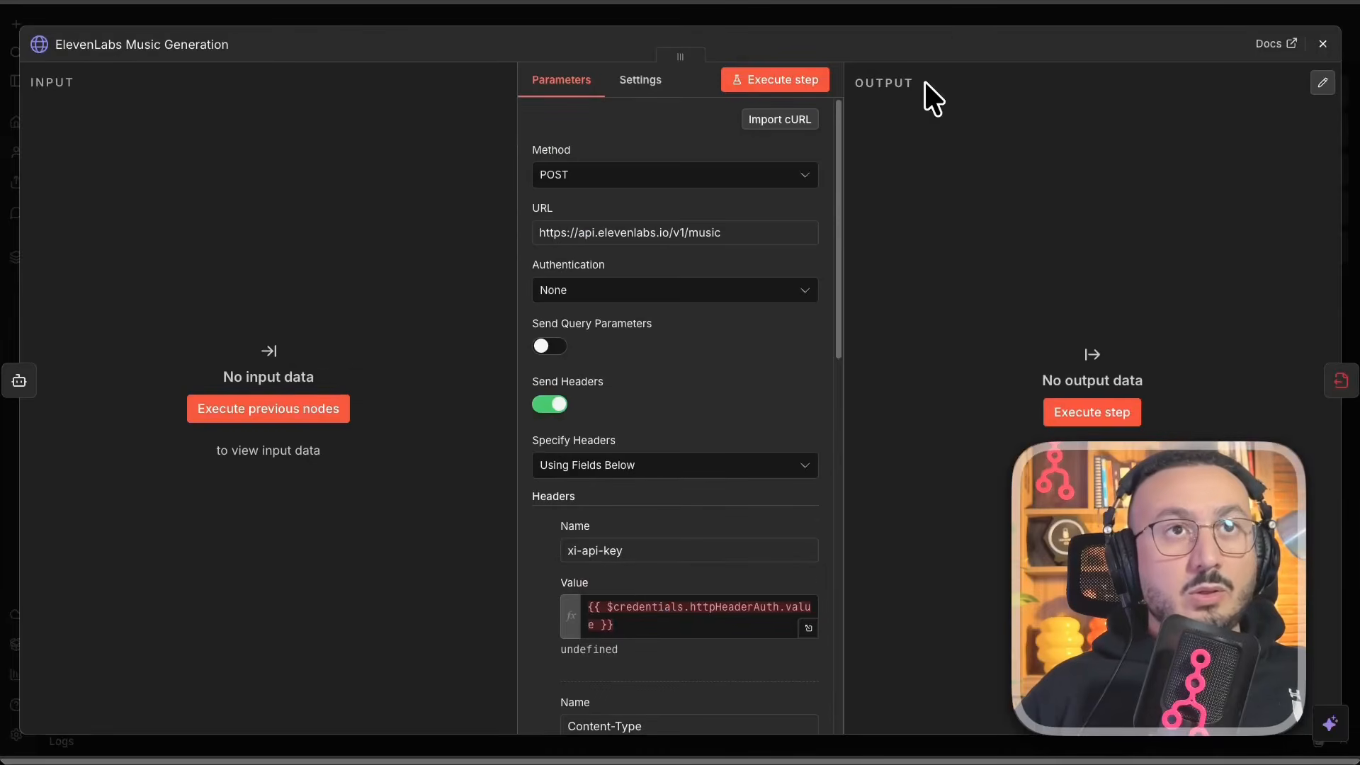
pyautogui.click(934, 14)
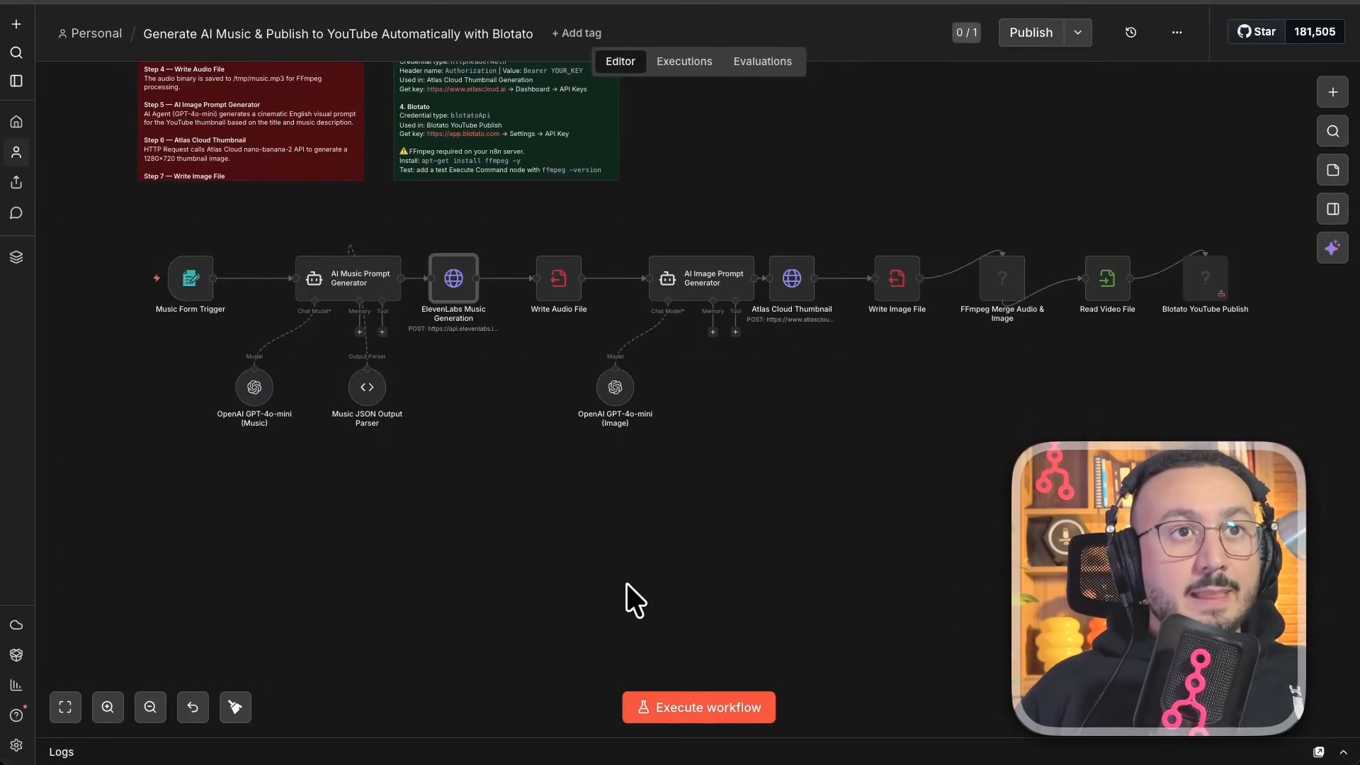
# Step: Check the Atlas Cloud Thumbnail node's nano-banana-2 URL, headers and expanded JSON body expression, and close the node
pyautogui.rightClick(776, 278)
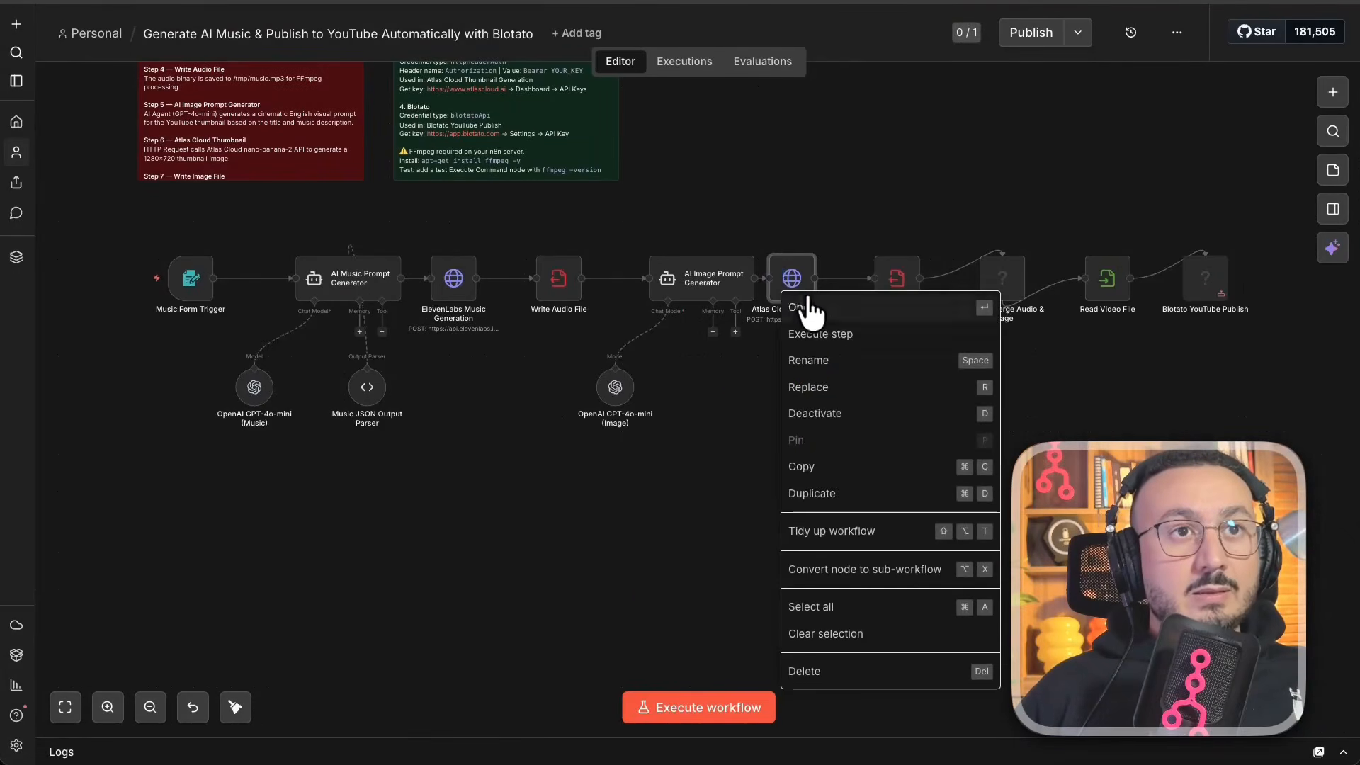
pyautogui.click(808, 310)
pyautogui.scroll(-3, 772, 567)
pyautogui.scroll(3, 763, 241)
pyautogui.moveTo(759, 237); pyautogui.dragTo(808, 255)
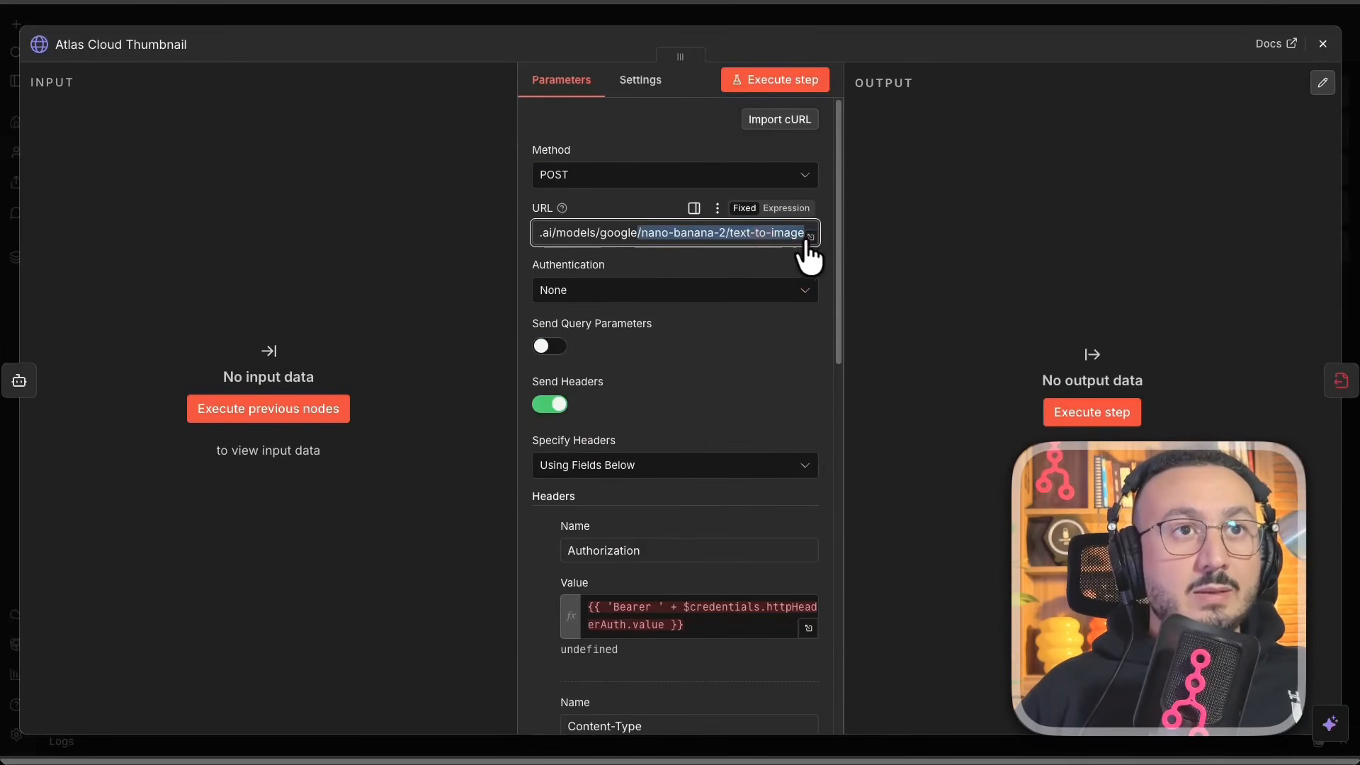
pyautogui.scroll(-8, 669, 514)
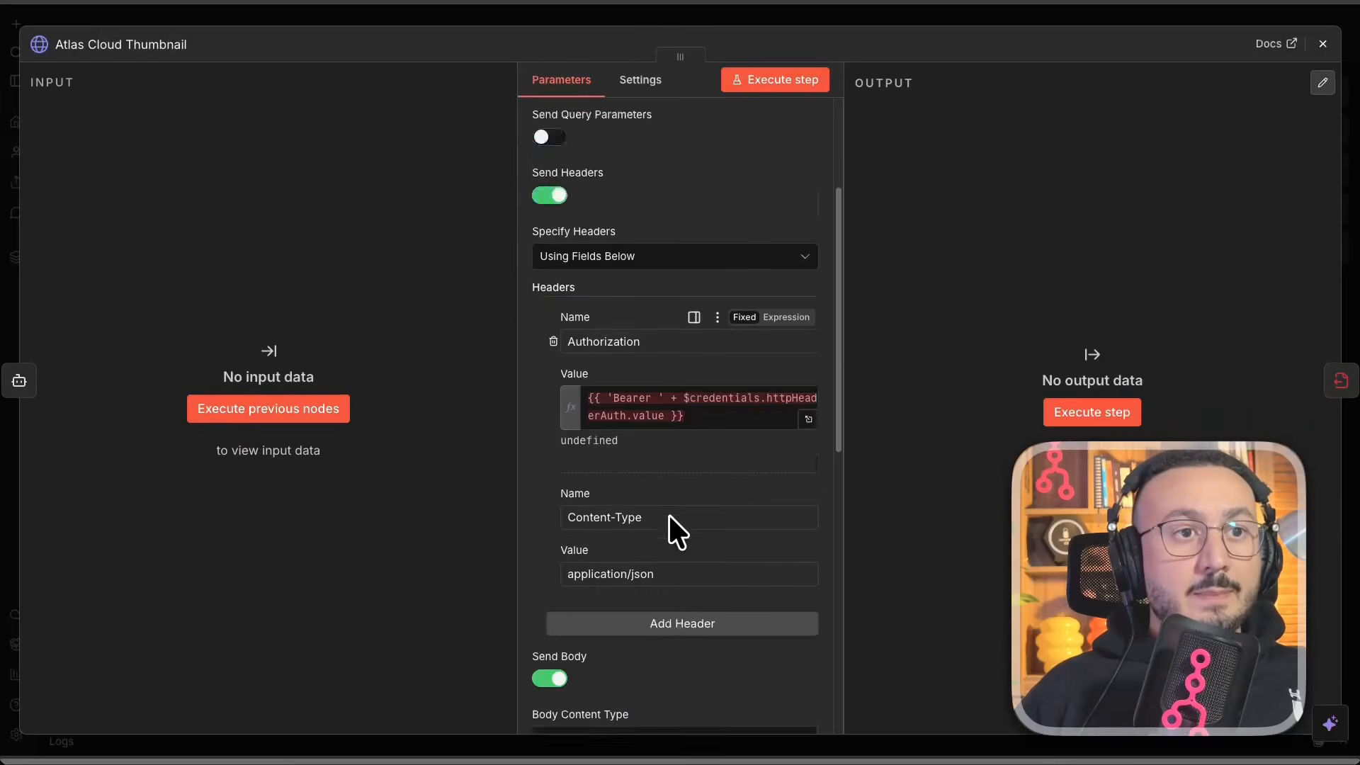
pyautogui.scroll(-1, 708, 525)
pyautogui.click(810, 487)
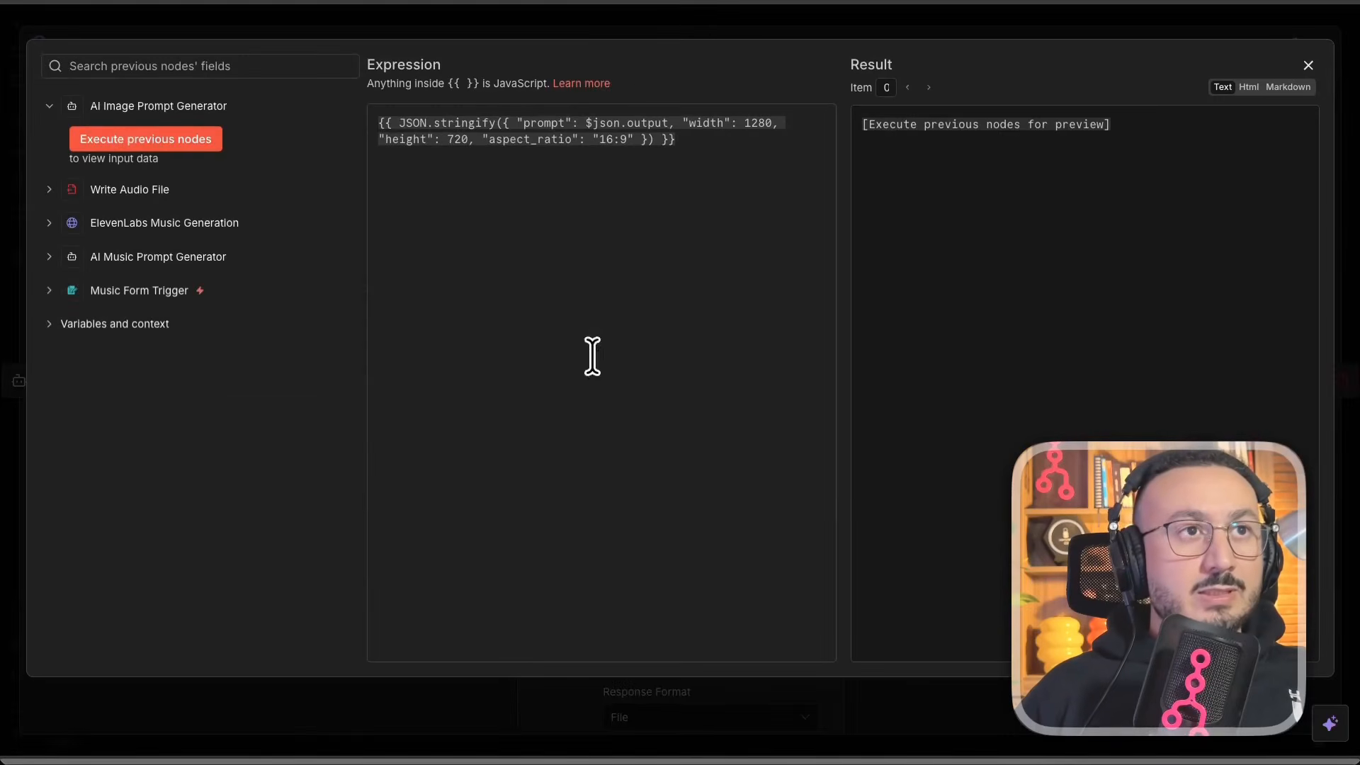
pyautogui.click(661, 30)
pyautogui.click(667, 17)
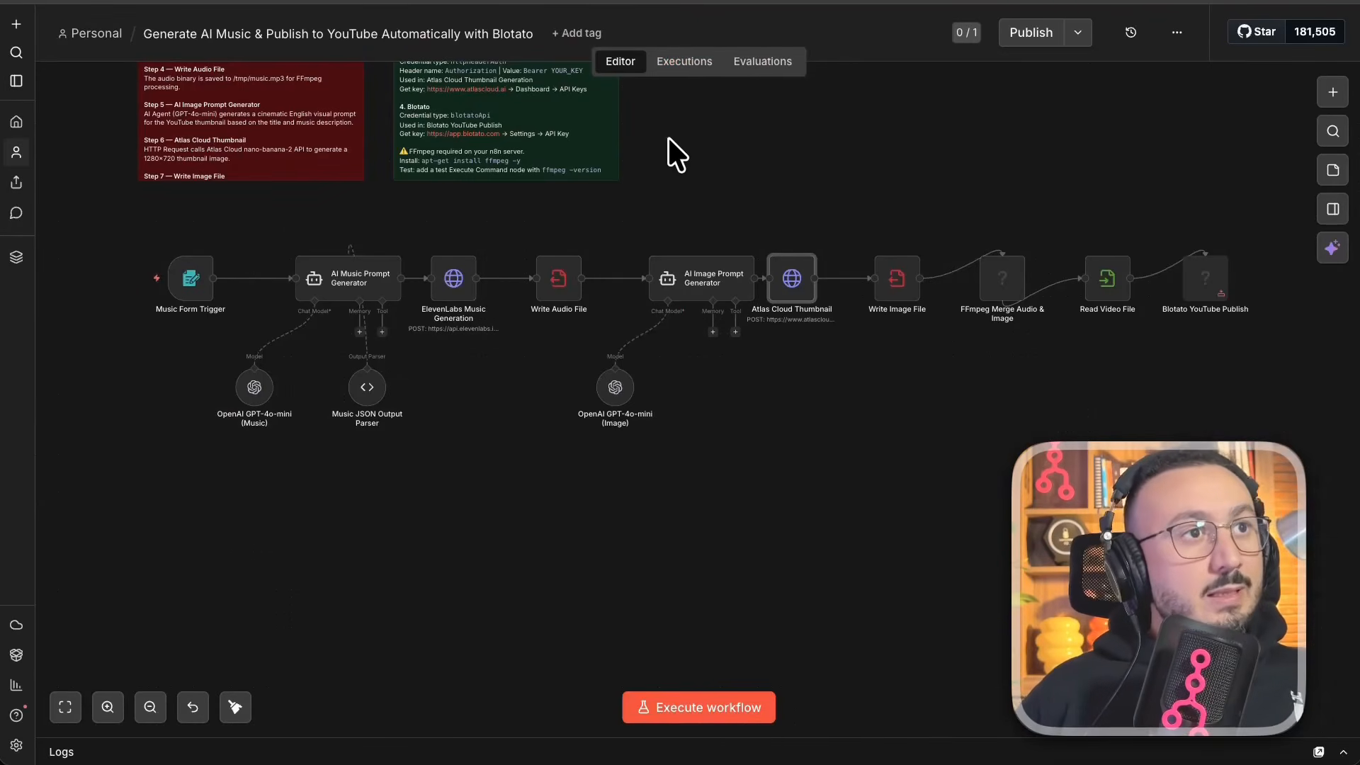
# Step: Execute the Music Form Trigger step on its own
pyautogui.rightClick(192, 277)
pyautogui.click(245, 332)
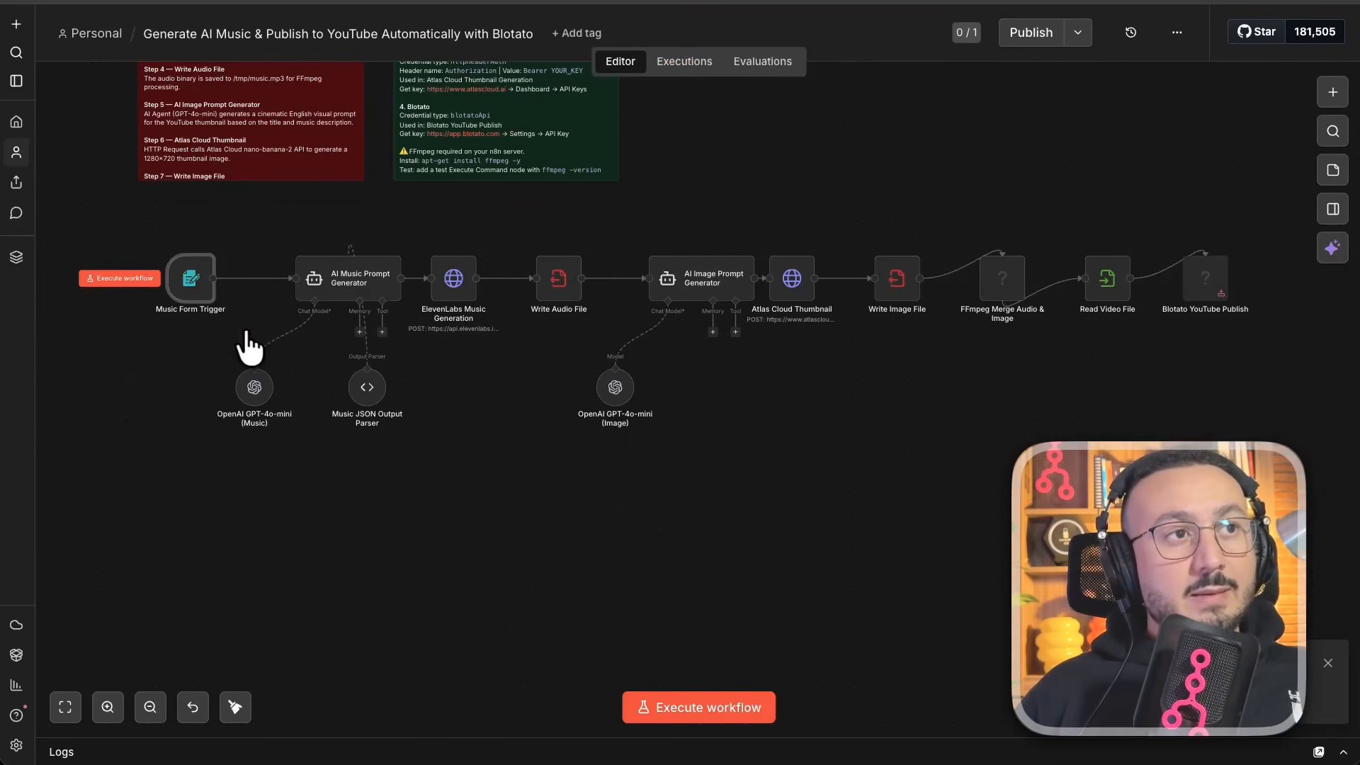